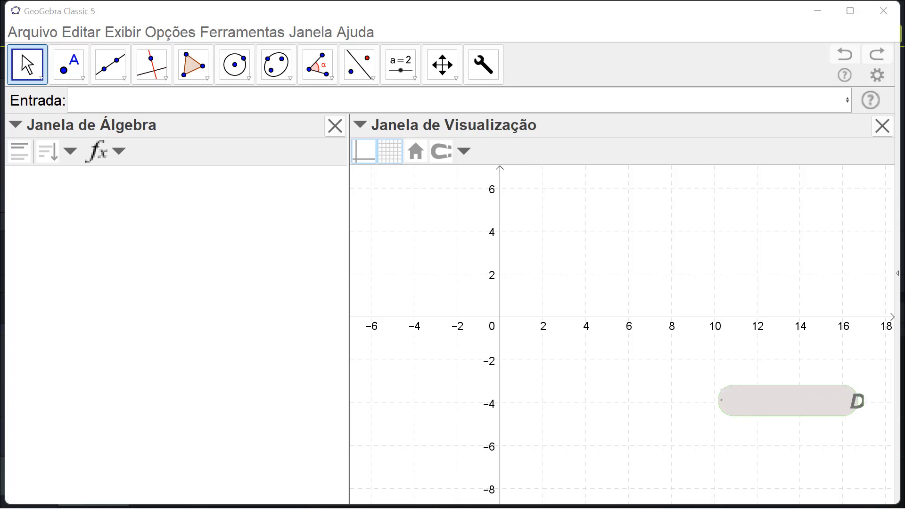
{"action": "left_click", "coordinate": [132, 97]}
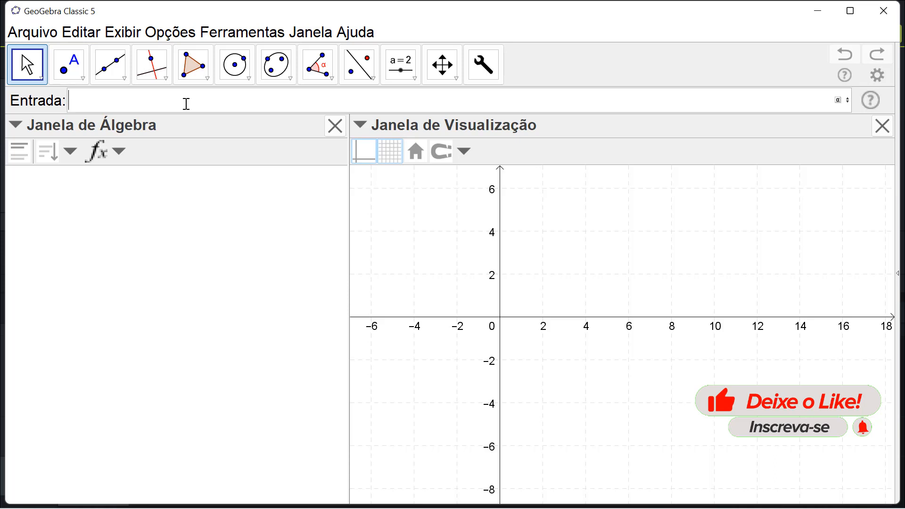
{"action": "left_click", "coordinate": [372, 78]}
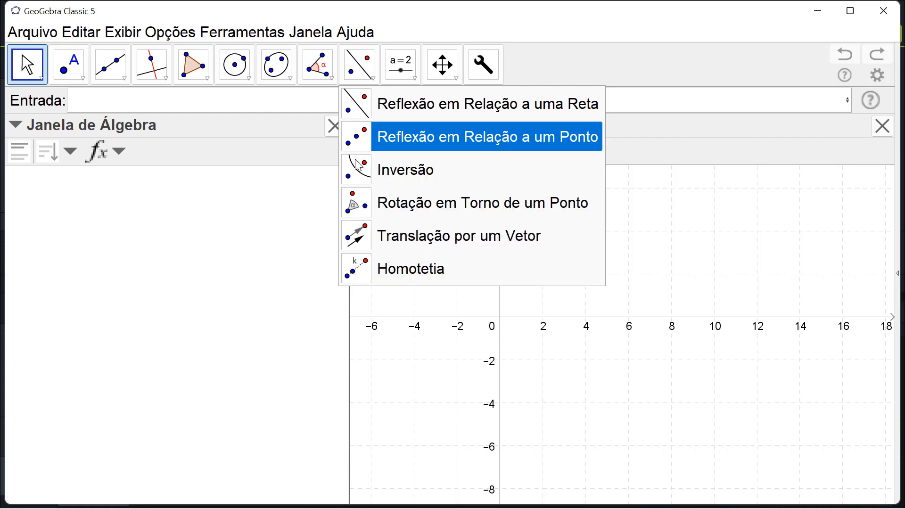
{"action": "left_click", "coordinate": [283, 267]}
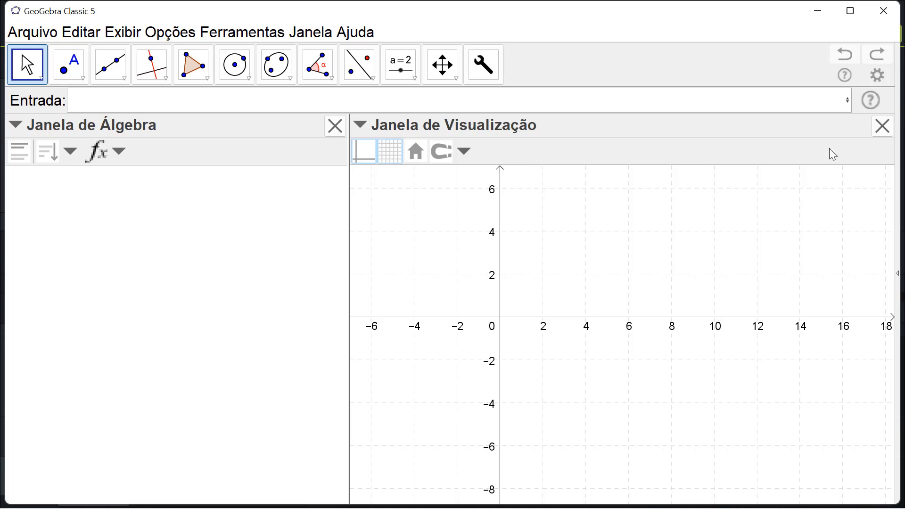
- Open the input command help and look through the Todos os Comandos list, collapsing it when done
{"action": "left_click", "coordinate": [871, 99]}
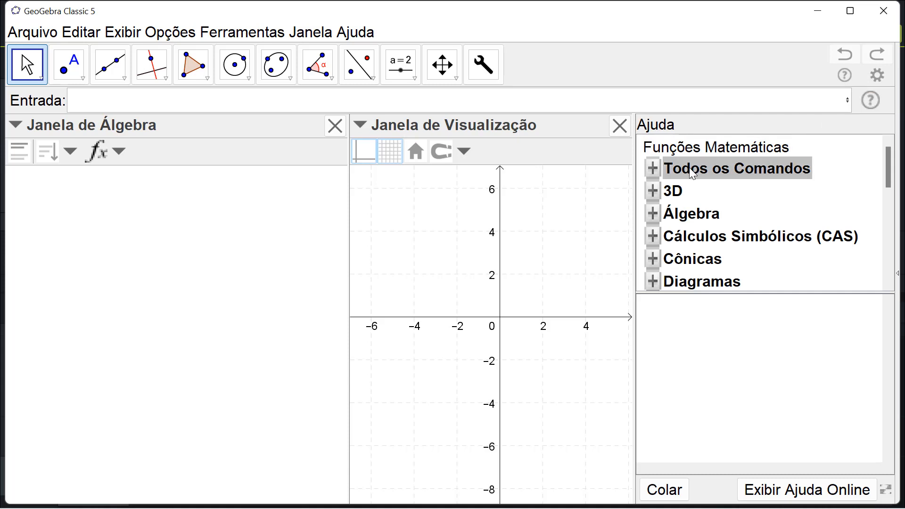
{"action": "left_click", "coordinate": [738, 170]}
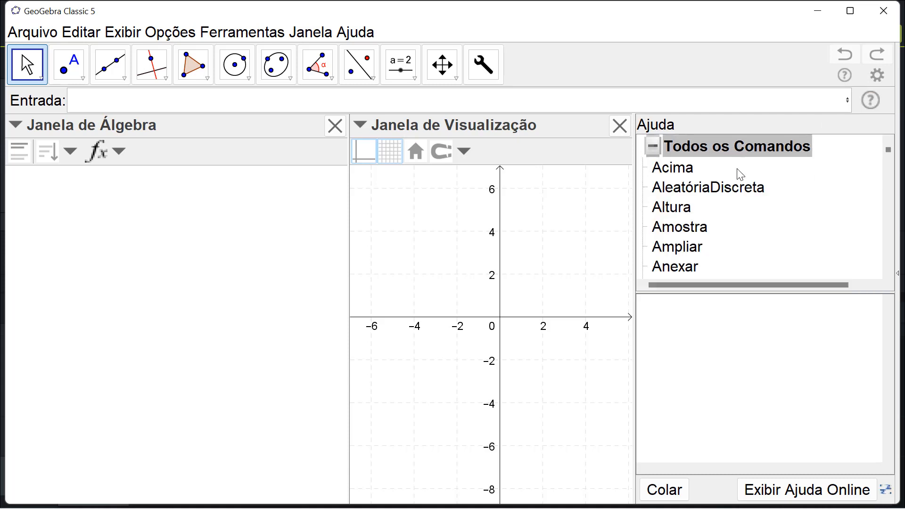
{"action": "scroll", "coordinate": [698, 179], "scroll_direction": "down", "scroll_amount": 15}
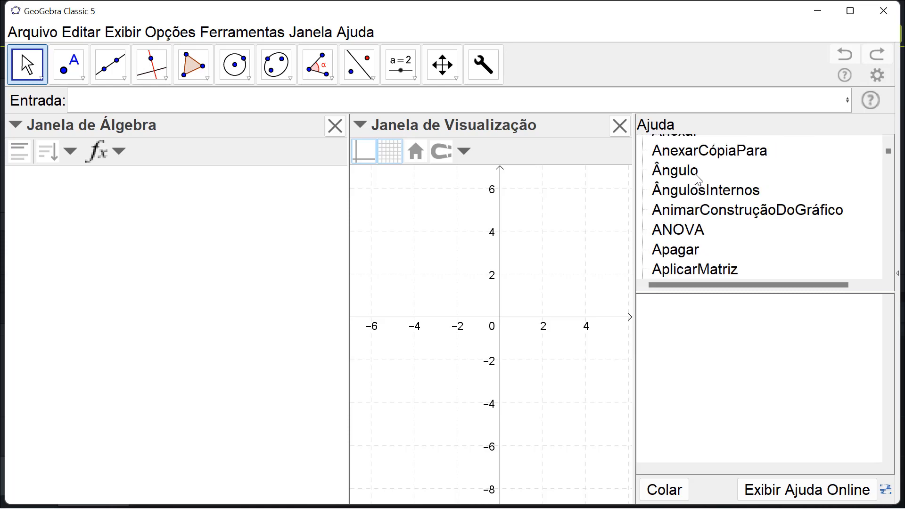
{"action": "scroll", "coordinate": [698, 179], "scroll_direction": "up", "scroll_amount": 16}
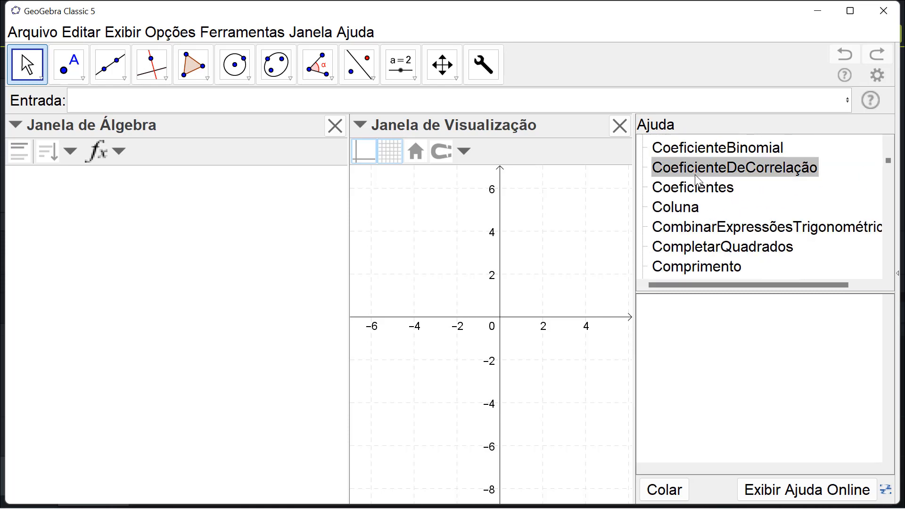
{"action": "left_click", "coordinate": [651, 169]}
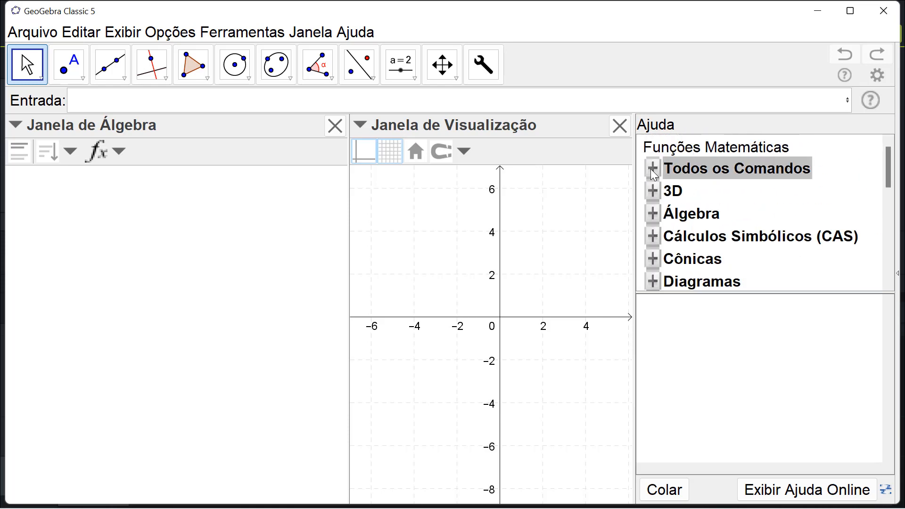
- Browse the help's command categories, looking inside 3D and Cônicas and through the remaining groups
{"action": "left_click", "coordinate": [675, 190]}
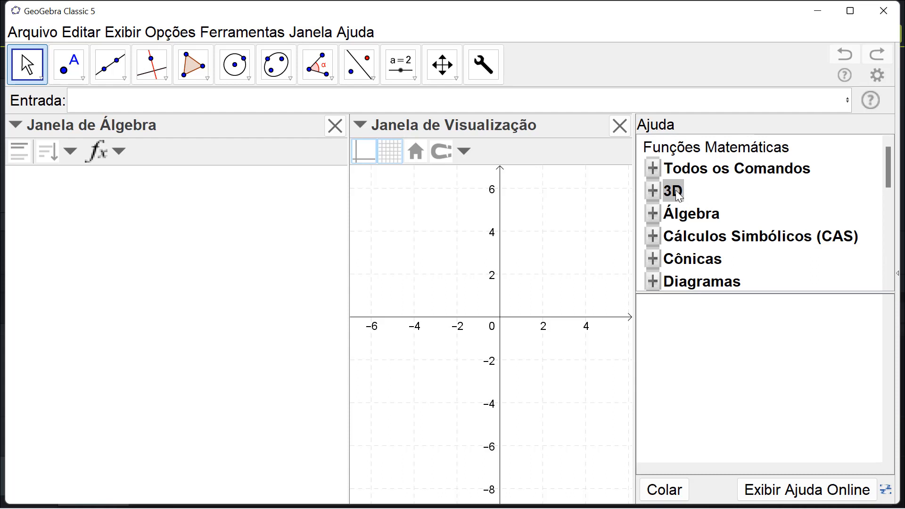
{"action": "double_click", "coordinate": [664, 191]}
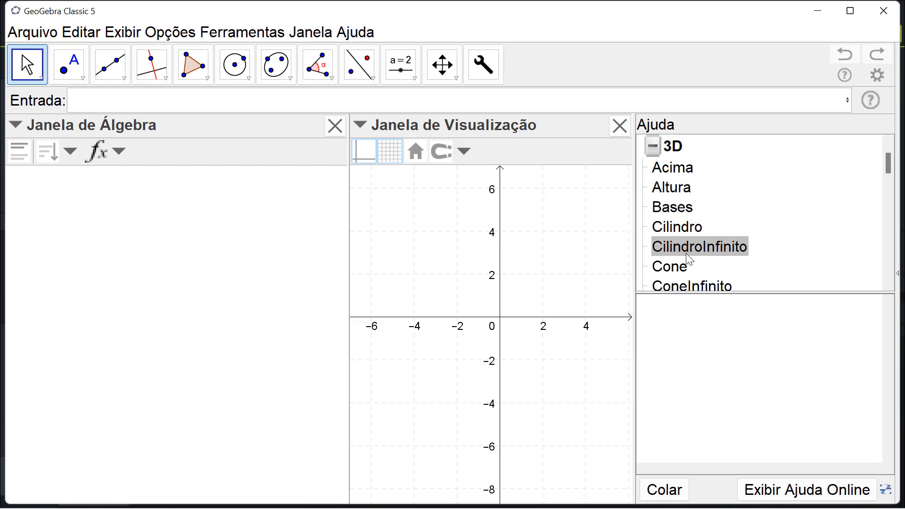
{"action": "left_click", "coordinate": [652, 147]}
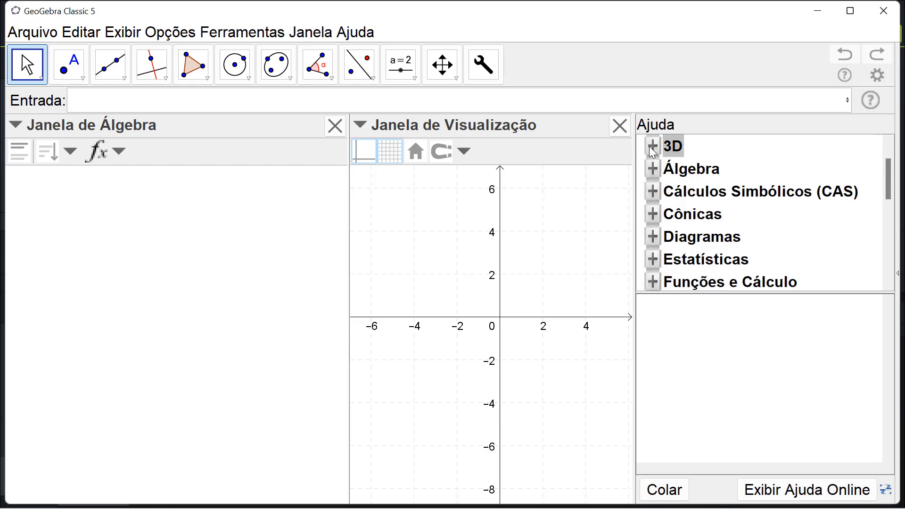
{"action": "left_click", "coordinate": [695, 215]}
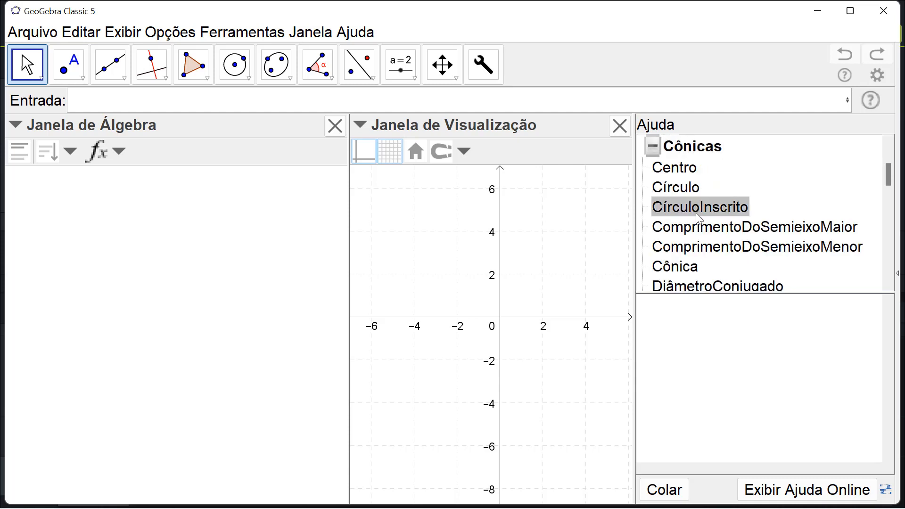
{"action": "left_click", "coordinate": [652, 146]}
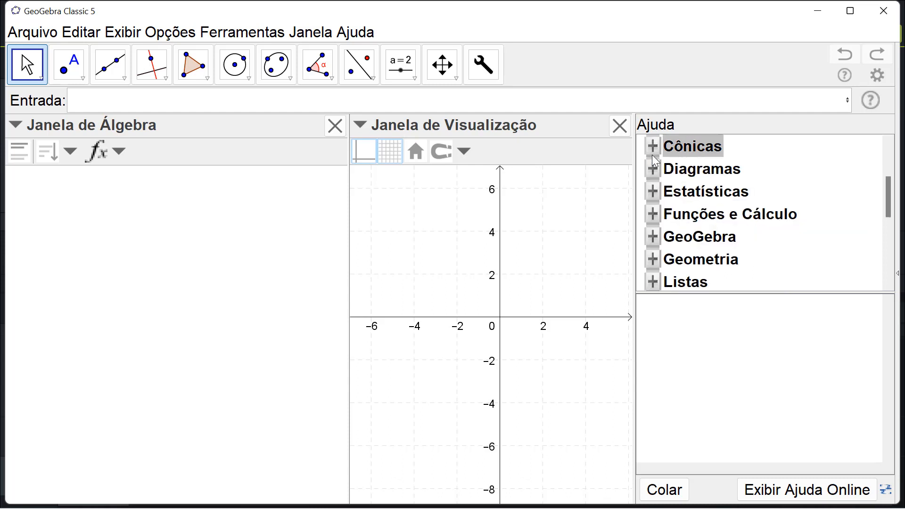
{"action": "scroll", "coordinate": [677, 240], "scroll_direction": "down", "scroll_amount": 5}
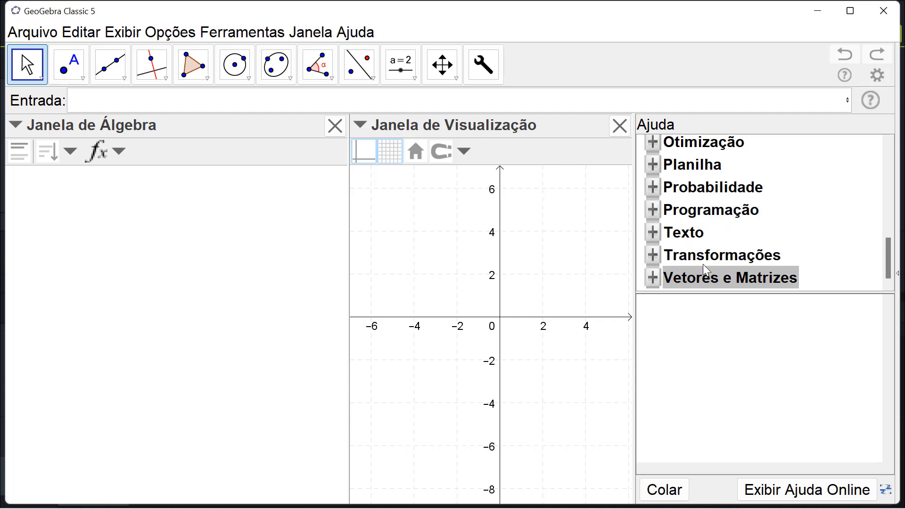
{"action": "scroll", "coordinate": [705, 269], "scroll_direction": "up", "scroll_amount": 10}
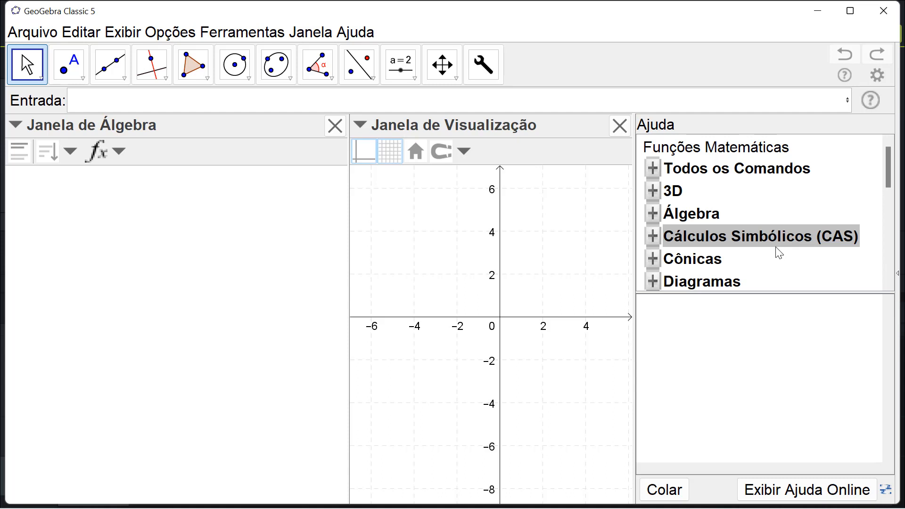
- Find the Comprimento command in the Todos os Comandos list and read through its syntax variants
{"action": "double_click", "coordinate": [677, 169]}
{"action": "scroll", "coordinate": [676, 172], "scroll_direction": "down", "scroll_amount": 3}
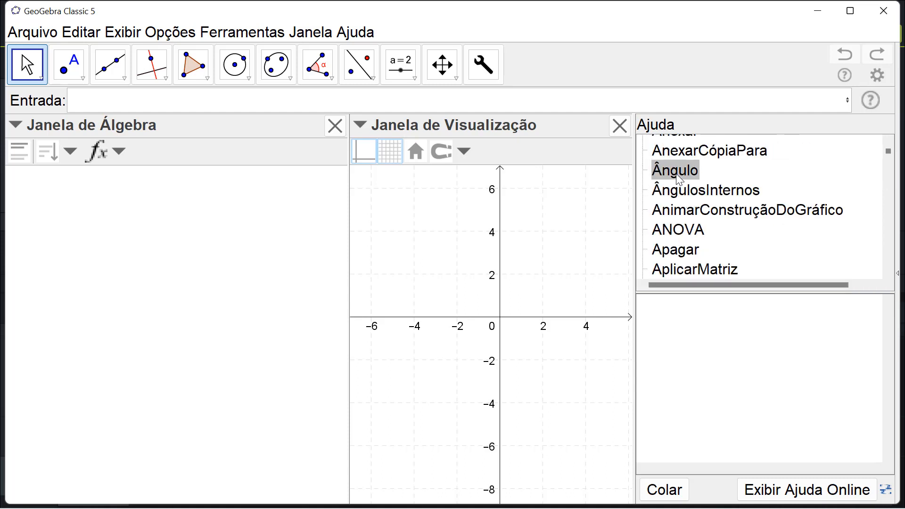
{"action": "scroll", "coordinate": [679, 179], "scroll_direction": "down", "scroll_amount": 10}
{"action": "scroll", "coordinate": [676, 189], "scroll_direction": "down", "scroll_amount": 3}
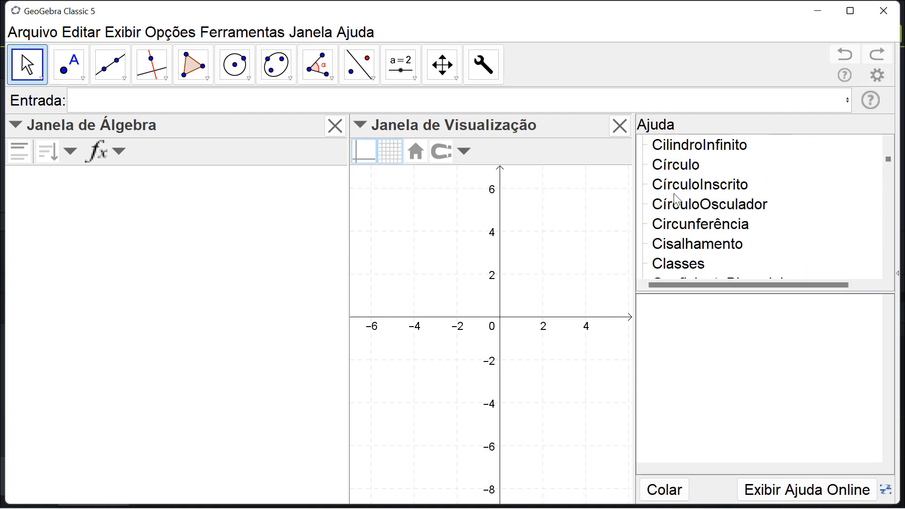
{"action": "scroll", "coordinate": [685, 222], "scroll_direction": "down", "scroll_amount": 2}
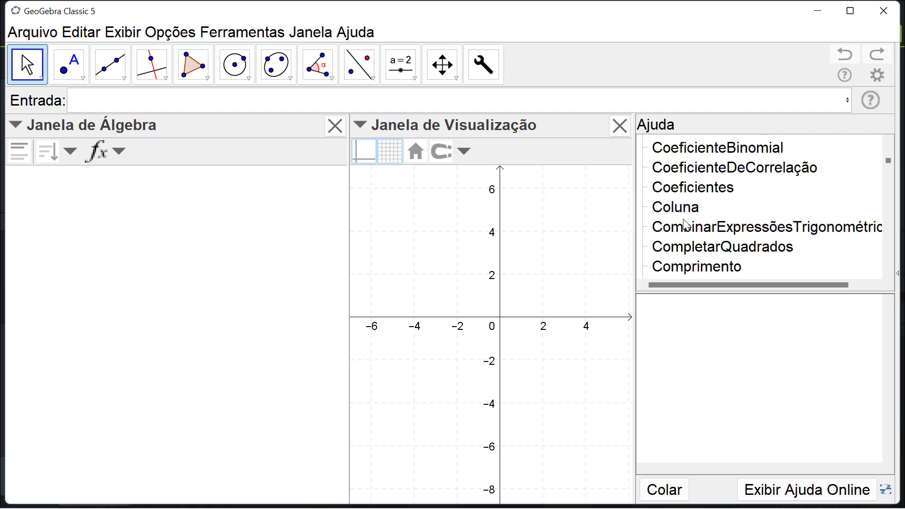
{"action": "left_click", "coordinate": [685, 271]}
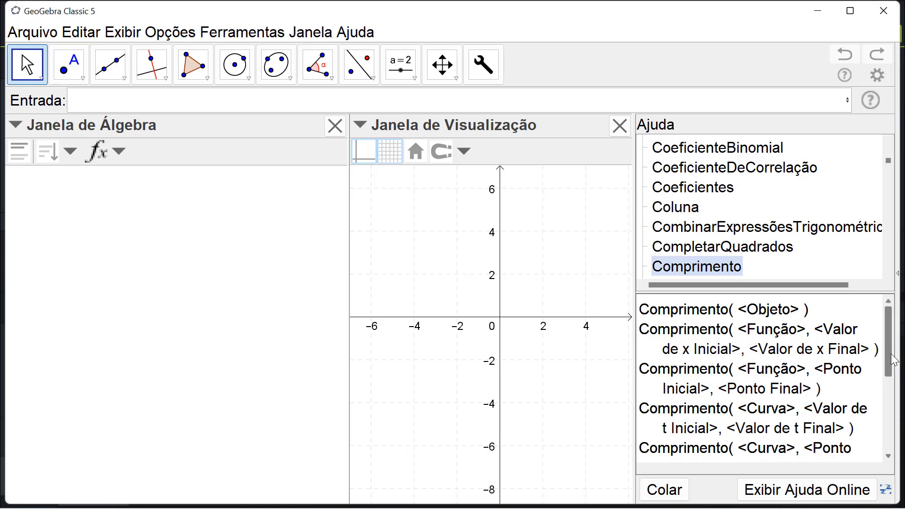
{"action": "left_click_drag", "start_coordinate": [892, 364], "coordinate": [892, 417]}
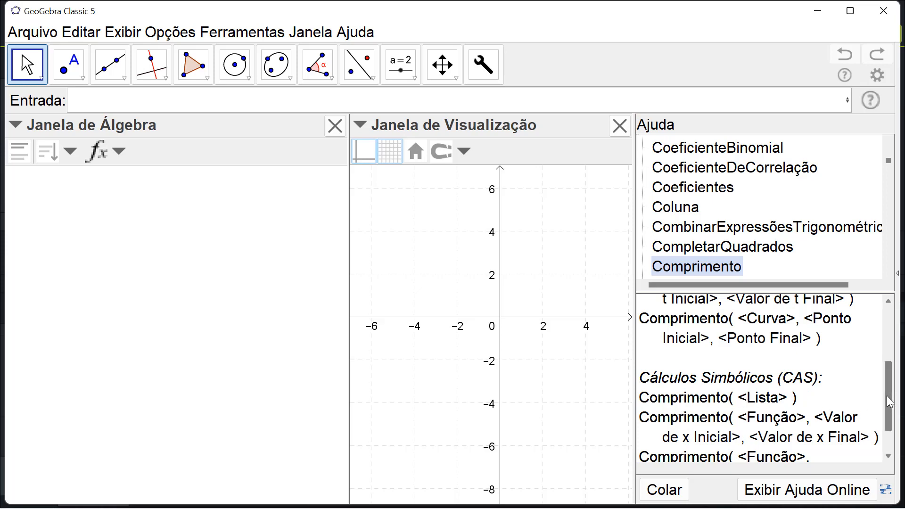
{"action": "left_click_drag", "start_coordinate": [890, 403], "coordinate": [894, 338]}
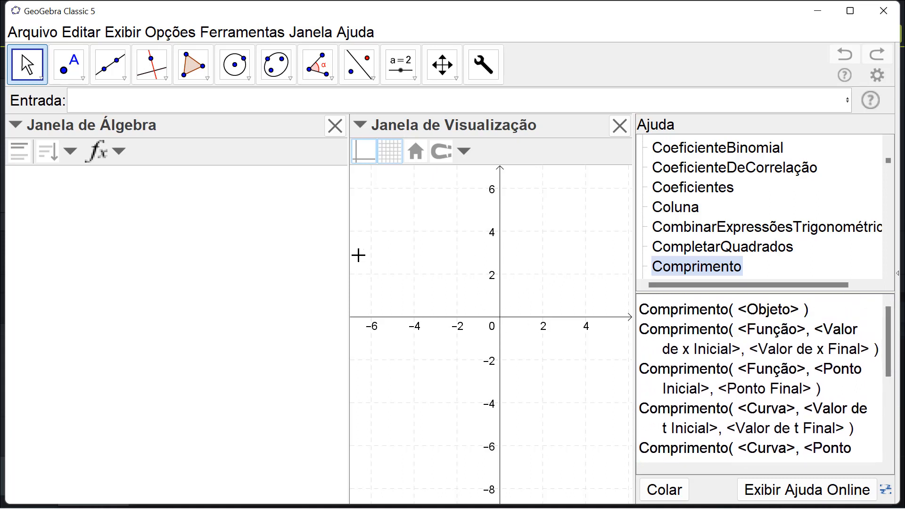
- Narrow the algebra view and draw a segment from about (1.46, 0.89) to about (5.44, 3.22)
{"action": "left_click_drag", "start_coordinate": [348, 254], "coordinate": [229, 254]}
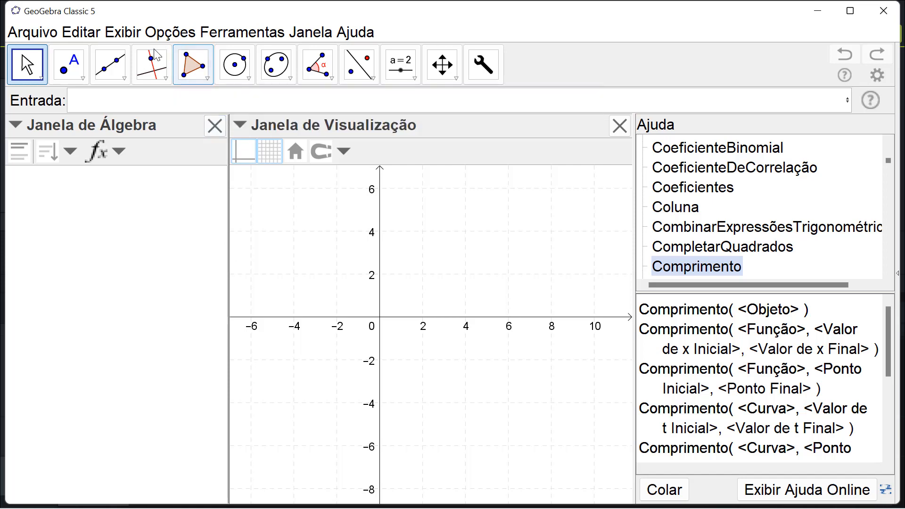
{"action": "left_click", "coordinate": [123, 78]}
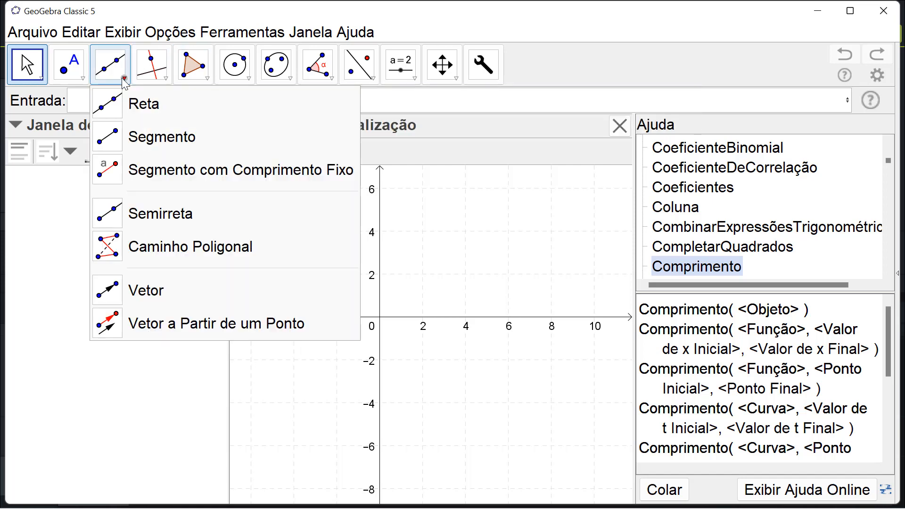
{"action": "left_click", "coordinate": [113, 136]}
{"action": "left_click", "coordinate": [411, 298]}
{"action": "left_click", "coordinate": [497, 248]}
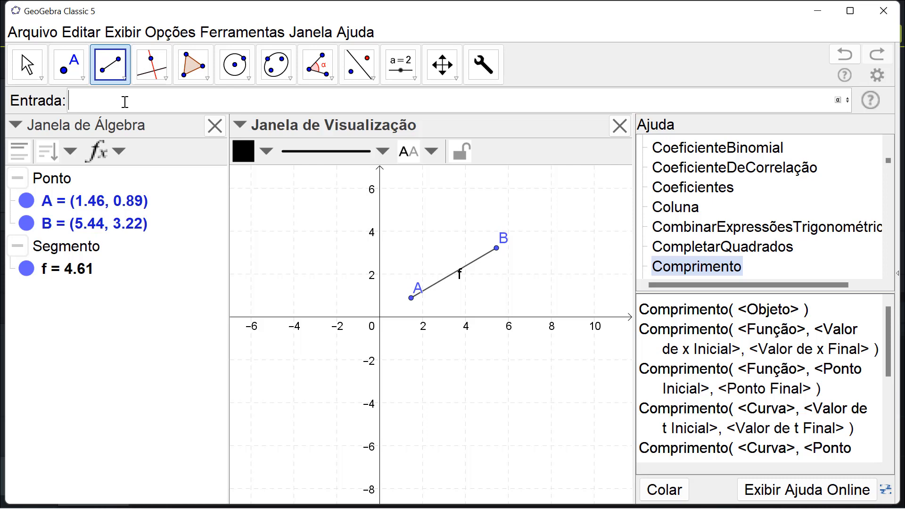
- Define the number comp_{segmento}=Comprimento(f) to calculate the length of segment f
{"action": "type", "text": "co"}
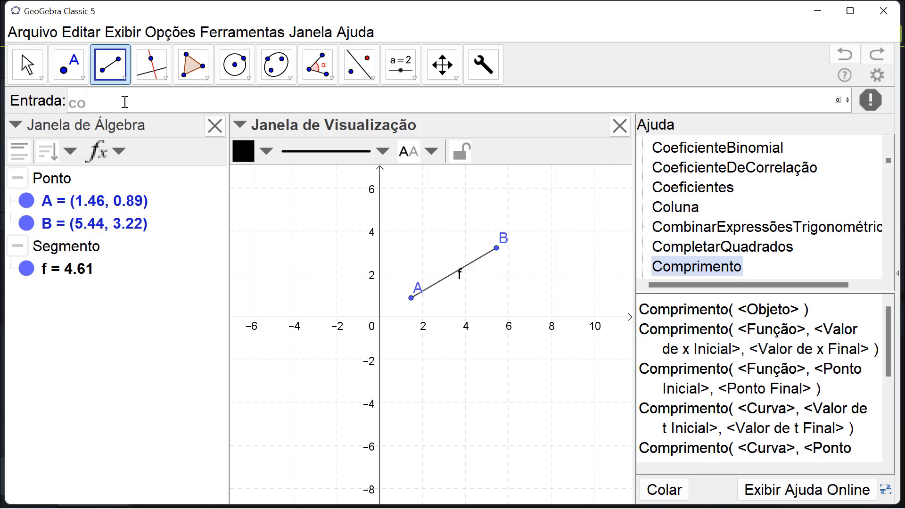
{"action": "type", "text": "m0"}
{"action": "key", "text": "BackSpace"}
{"action": "type", "text": "p"}
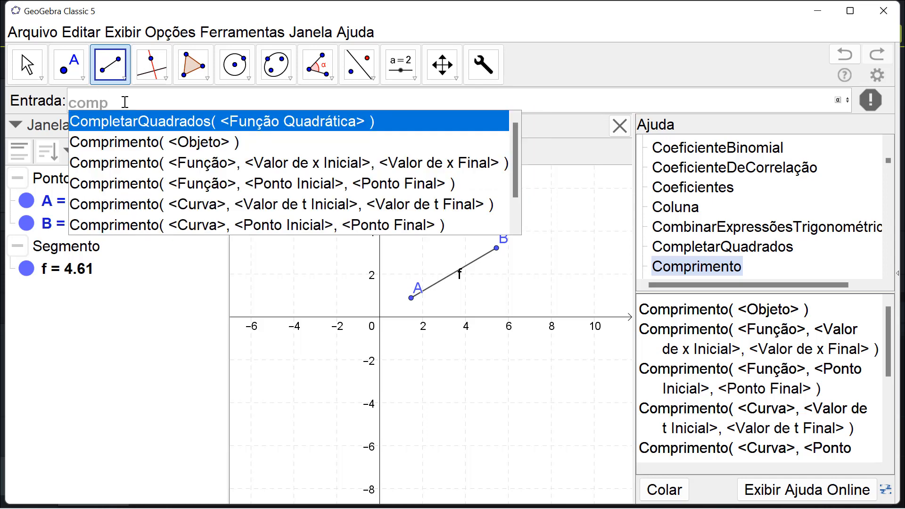
{"action": "key", "text": "Escape"}
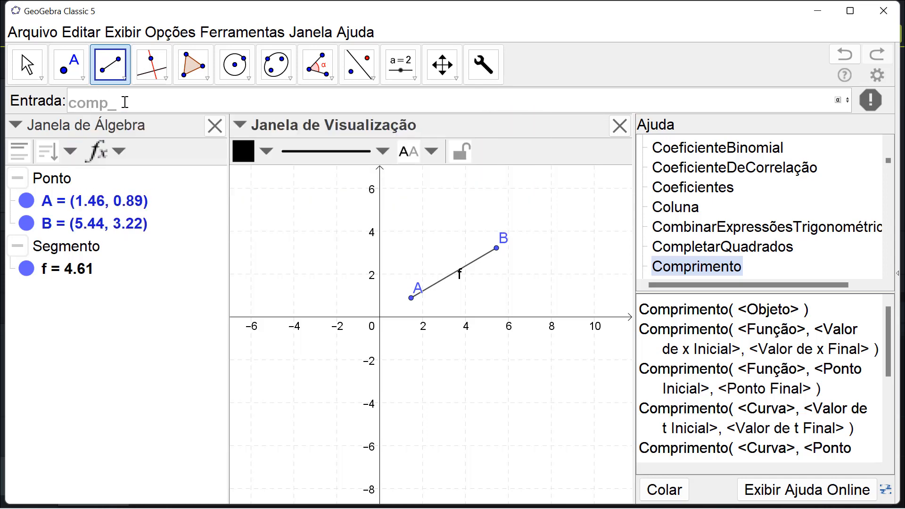
{"action": "type", "text": "_{segmento"}
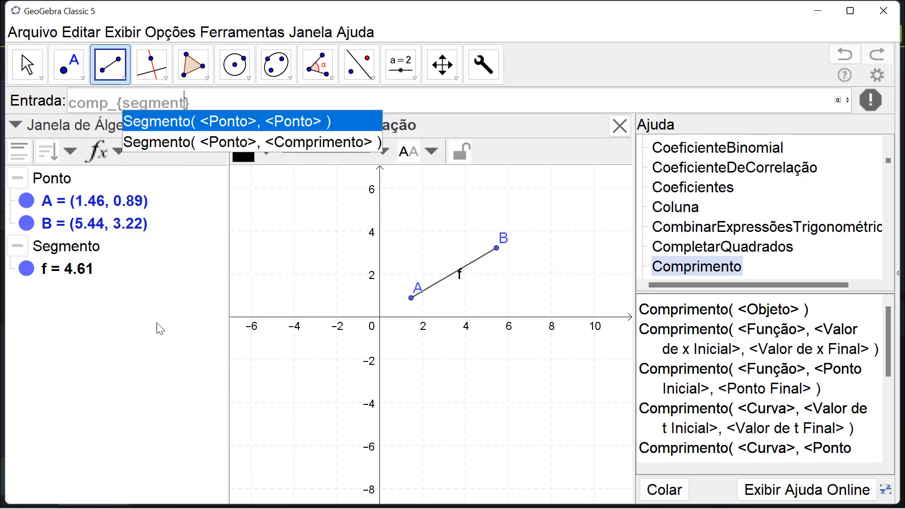
{"action": "key", "text": "Right"}
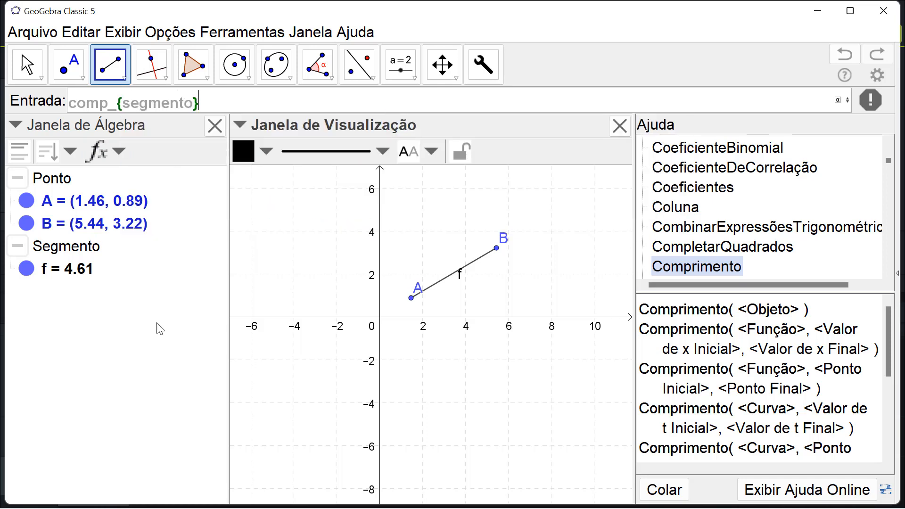
{"action": "type", "text": "=compri"}
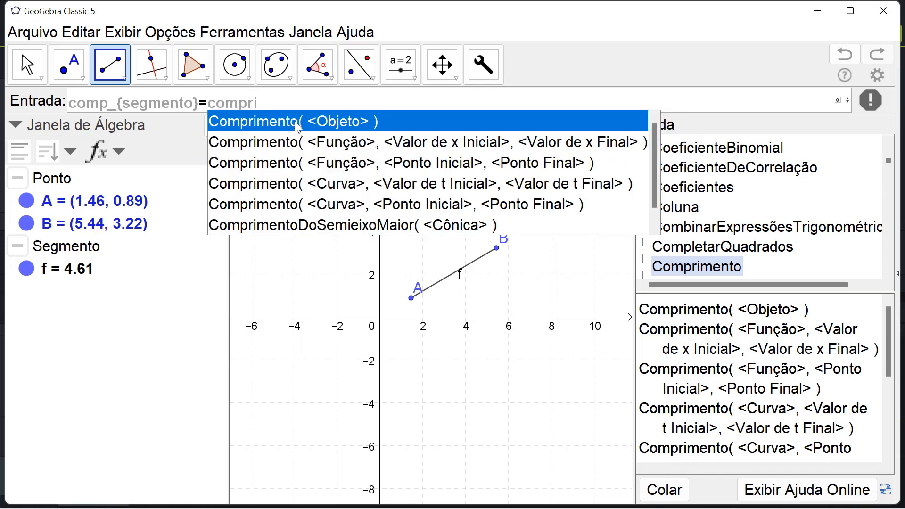
{"action": "key", "text": "Return"}
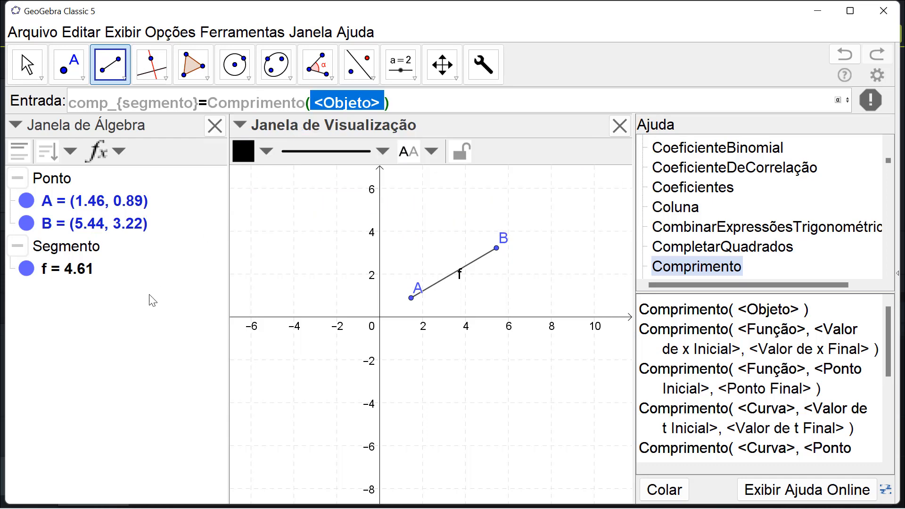
{"action": "type", "text": "f"}
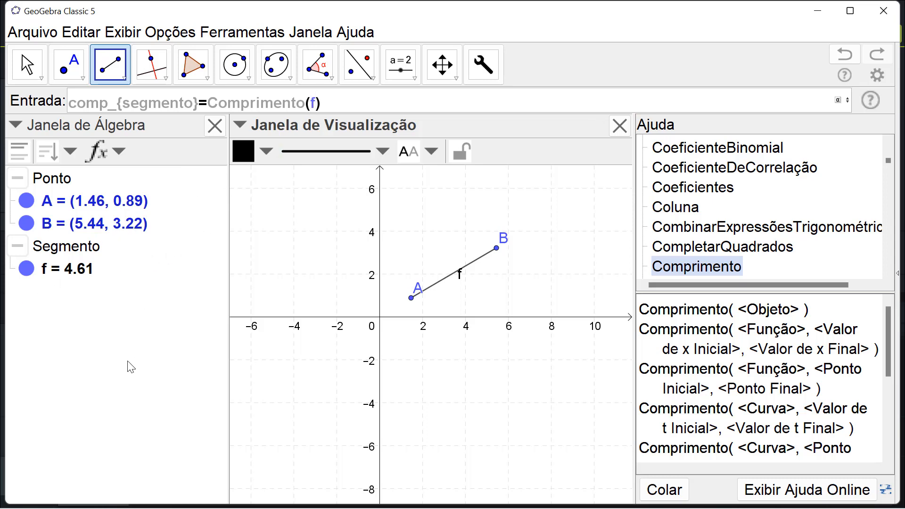
{"action": "key", "text": "Return"}
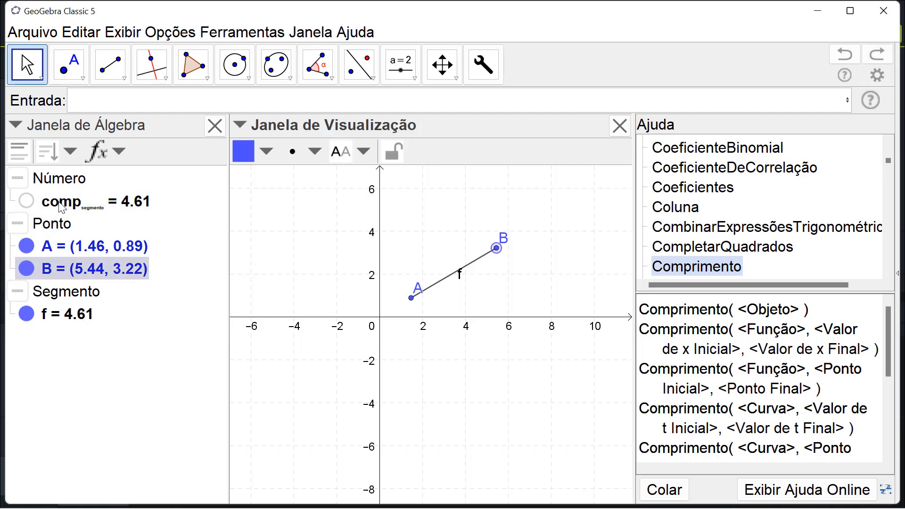
- Place the comp_{segmento} value as text beside the segment in the graphics view and move point B to about (8.26, 4.23)
{"action": "left_click_drag", "start_coordinate": [60, 204], "coordinate": [312, 248]}
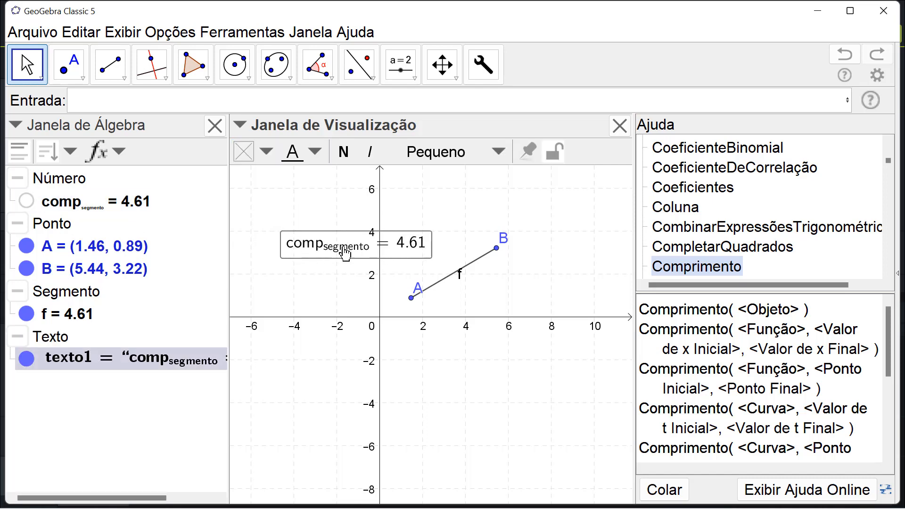
{"action": "left_click_drag", "start_coordinate": [497, 255], "coordinate": [559, 233]}
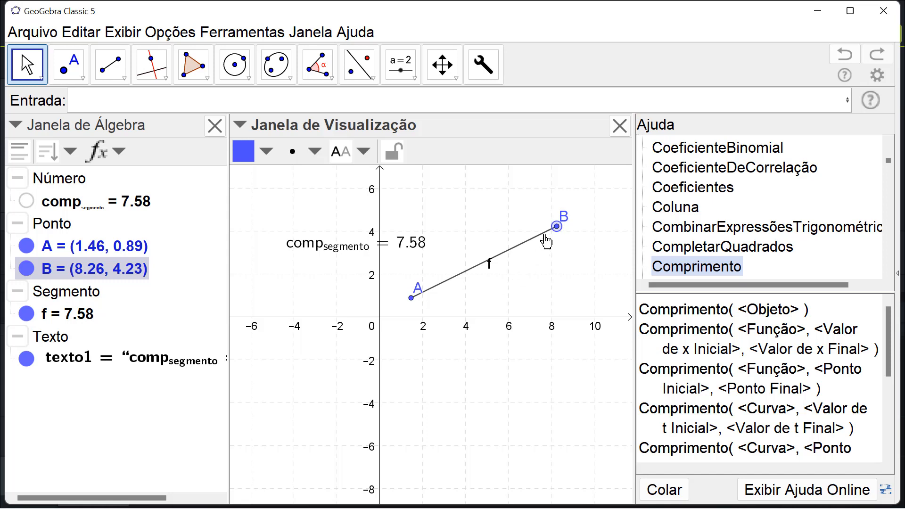
- Move segment endpoint B to about (-5.25, 1.84)
{"action": "left_click_drag", "start_coordinate": [555, 228], "coordinate": [270, 285]}
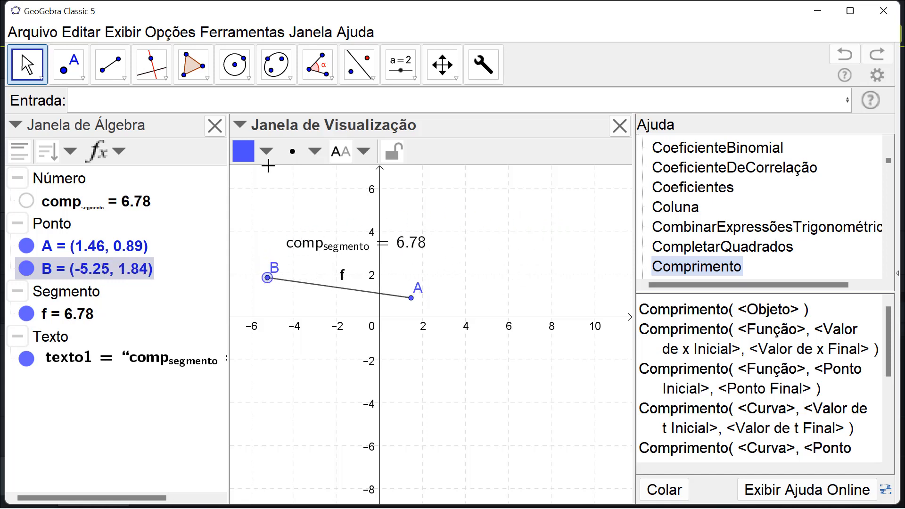
- Draw a circular arc centred at (6, 2) starting from (10, 4), and adjust its end point E to about (2.96, 5.11)
{"action": "left_click", "coordinate": [250, 78]}
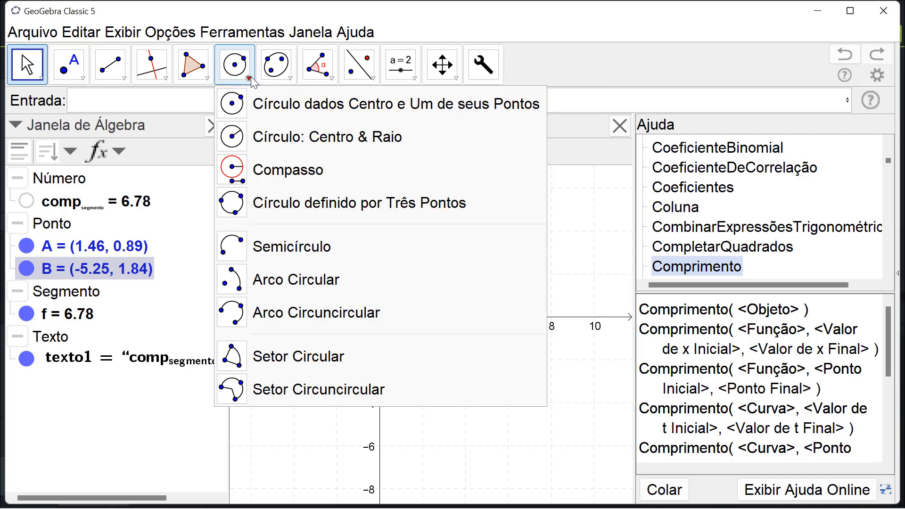
{"action": "left_click", "coordinate": [276, 282]}
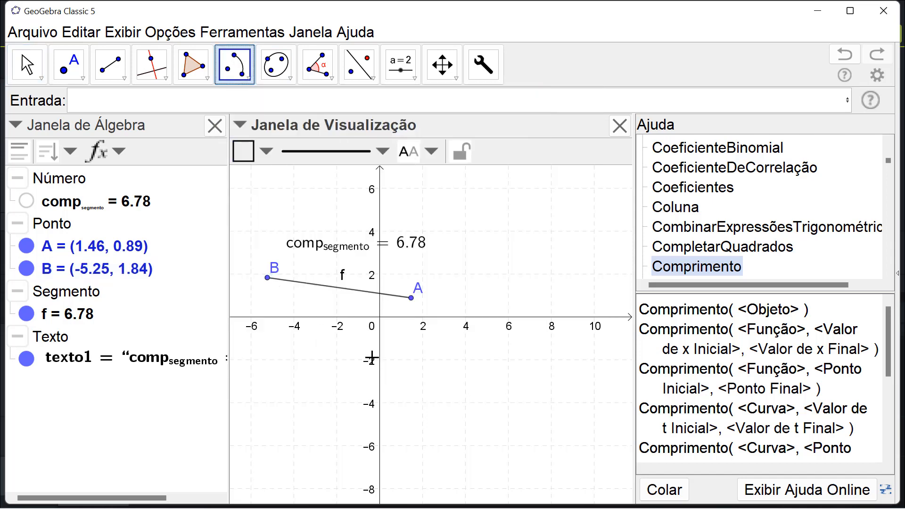
{"action": "left_click", "coordinate": [508, 274]}
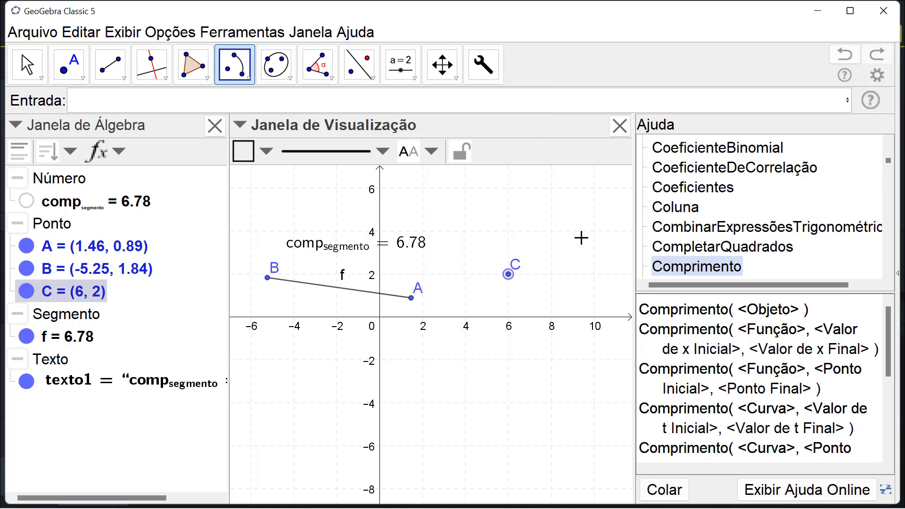
{"action": "left_click", "coordinate": [594, 231]}
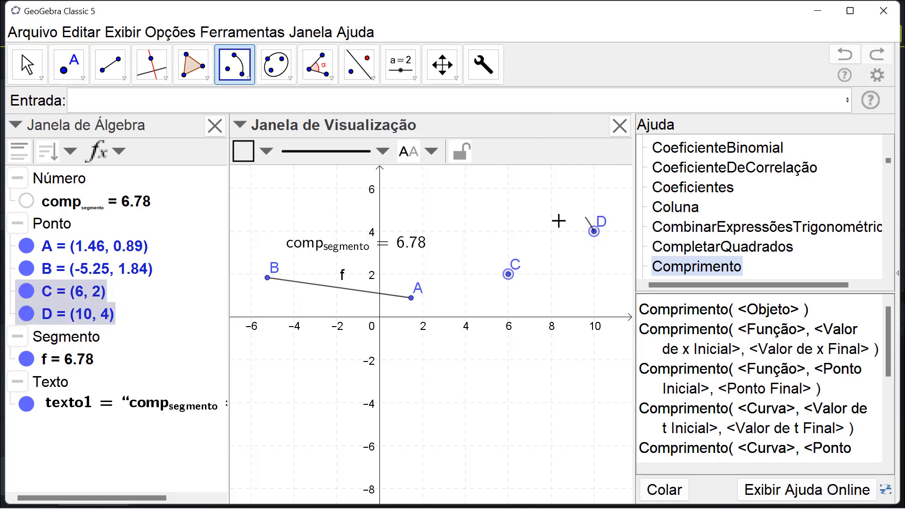
{"action": "left_click", "coordinate": [464, 220]}
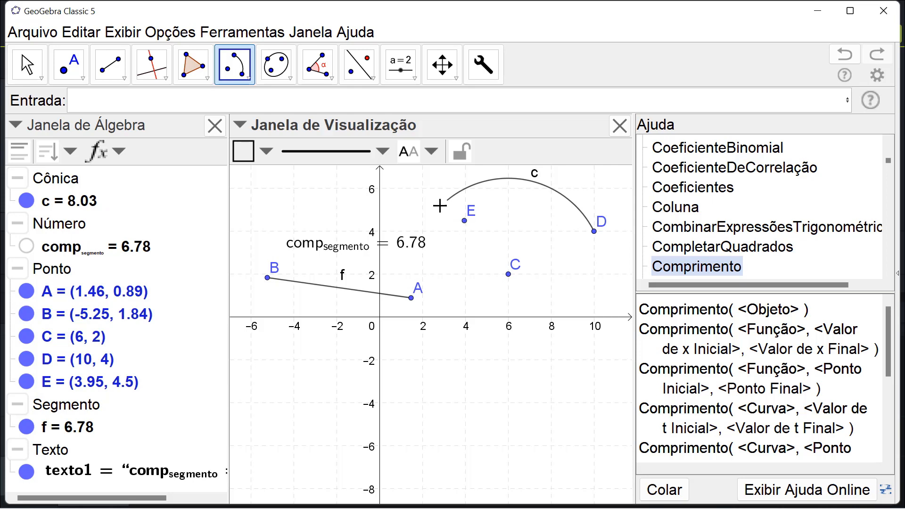
{"action": "left_click", "coordinate": [29, 71]}
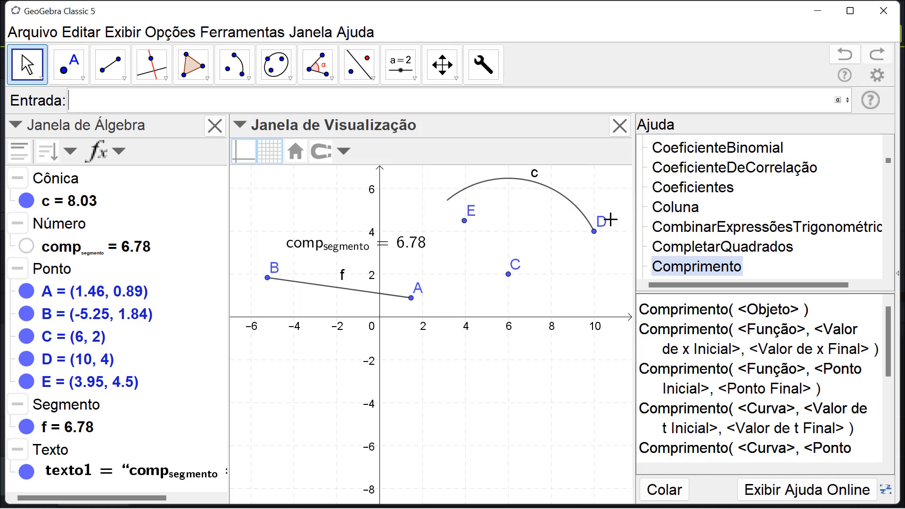
{"action": "left_click_drag", "start_coordinate": [464, 221], "coordinate": [443, 207]}
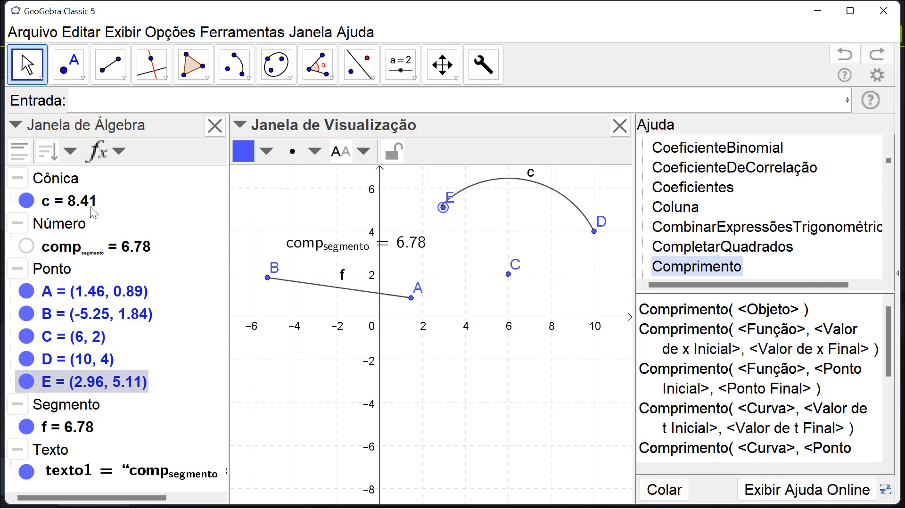
- Define the number comp_{arco}=Comprimento(c) to calculate the length of arc c
{"action": "left_click", "coordinate": [153, 103]}
{"action": "type", "text": "com"}
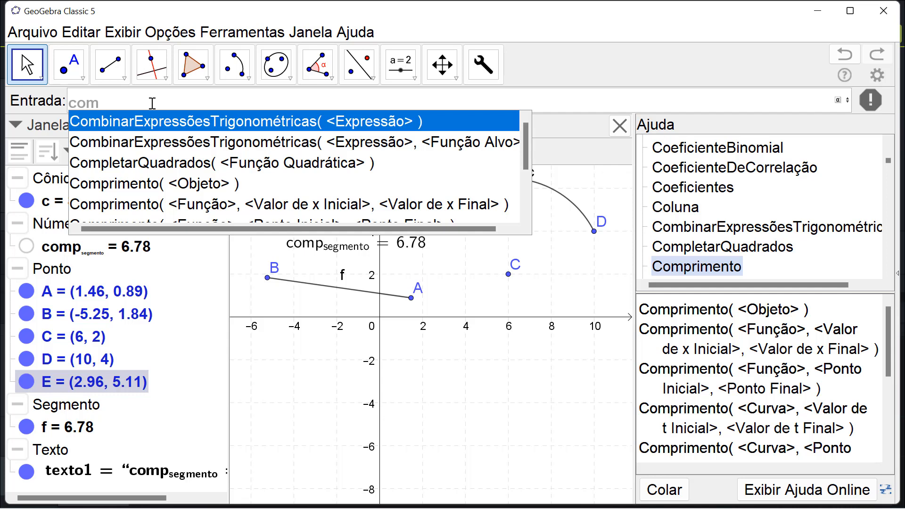
{"action": "type", "text": "p_"}
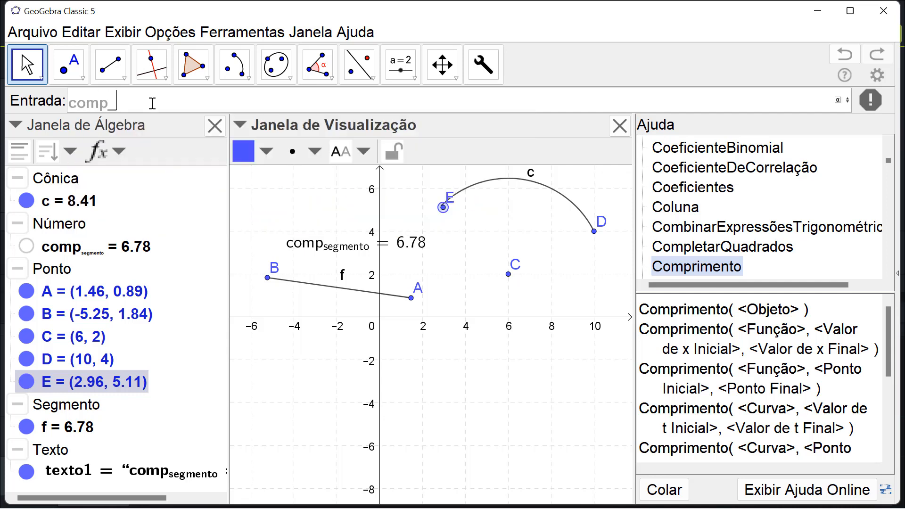
{"action": "type", "text": "{arco"}
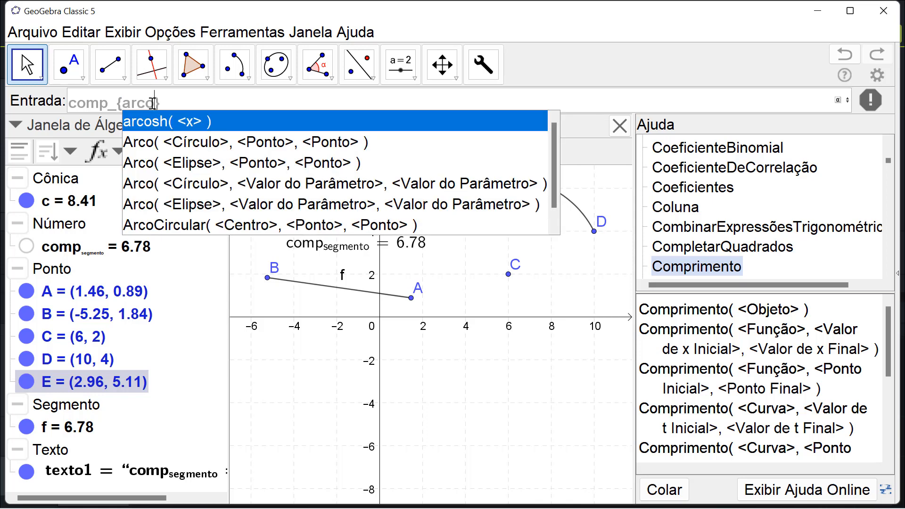
{"action": "key", "text": "Right"}
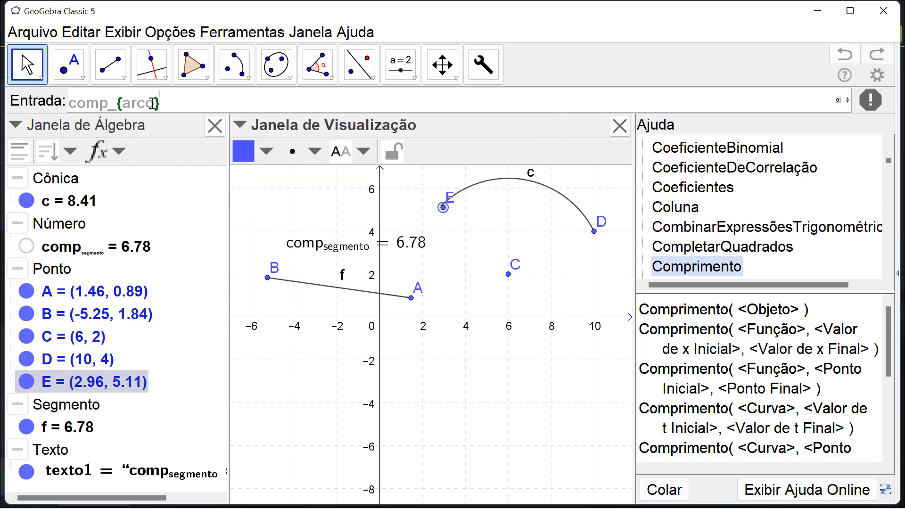
{"action": "type", "text": "=compri"}
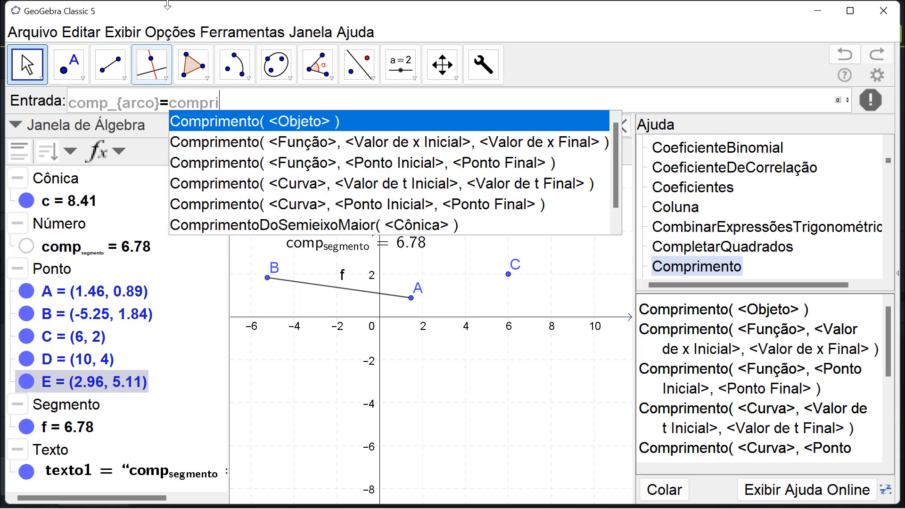
{"action": "left_click", "coordinate": [241, 123]}
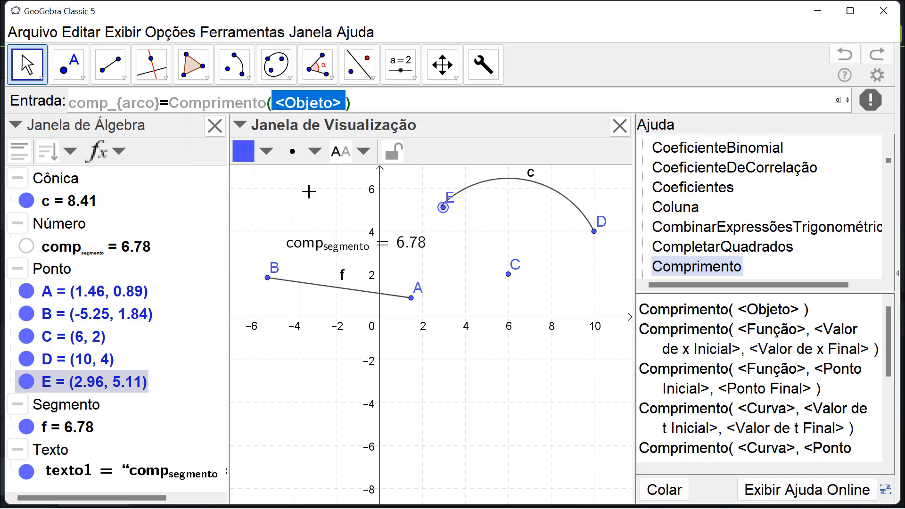
{"action": "type", "text": "c"}
{"action": "key", "text": "Return"}
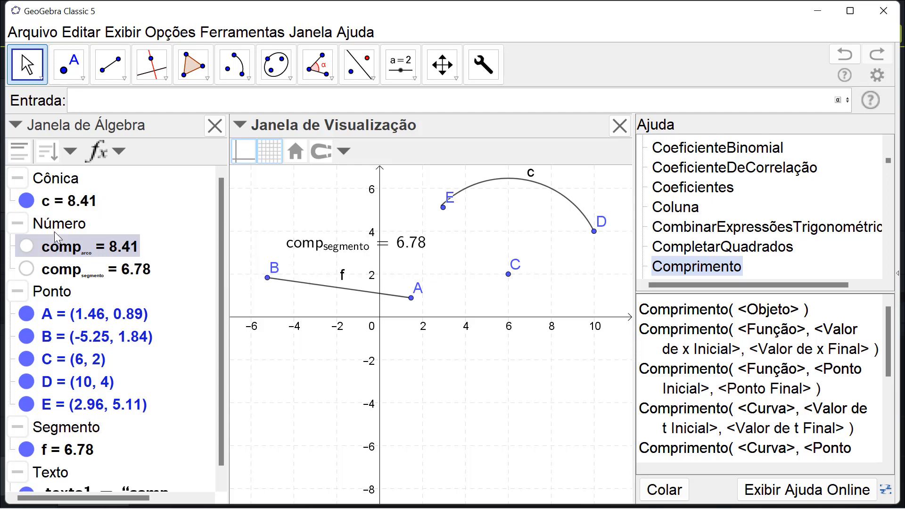
- Place the comp_{arco} value as text just below the arc and move point E around to about (6.92, 6.19)
{"action": "left_click_drag", "start_coordinate": [58, 248], "coordinate": [471, 230]}
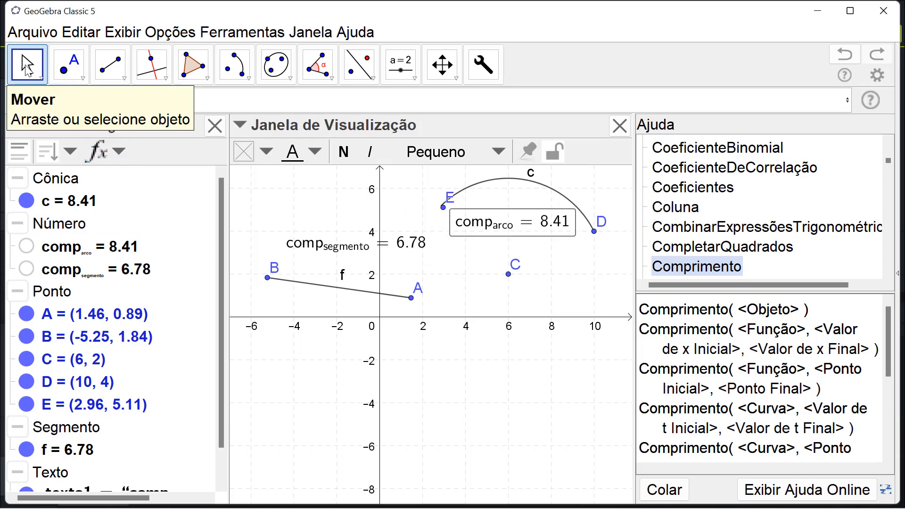
{"action": "left_click_drag", "start_coordinate": [443, 216], "coordinate": [595, 245]}
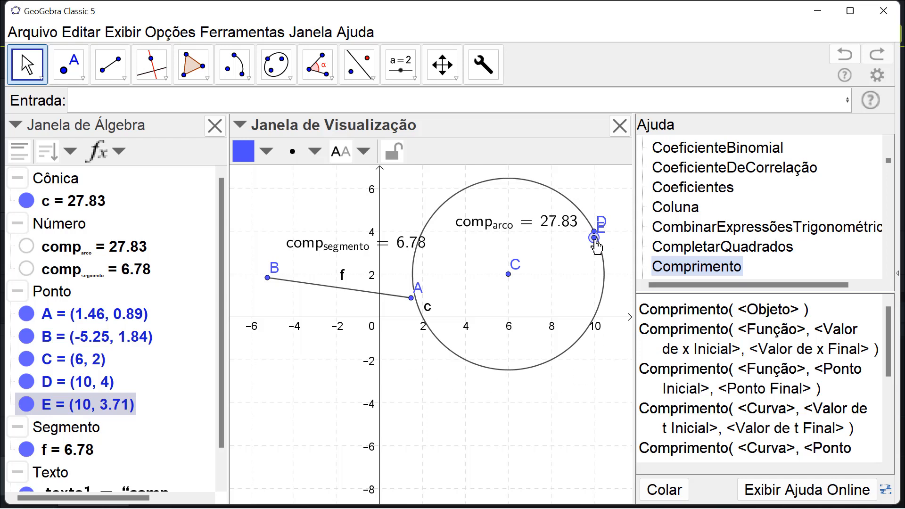
{"action": "left_click_drag", "start_coordinate": [596, 245], "coordinate": [530, 191]}
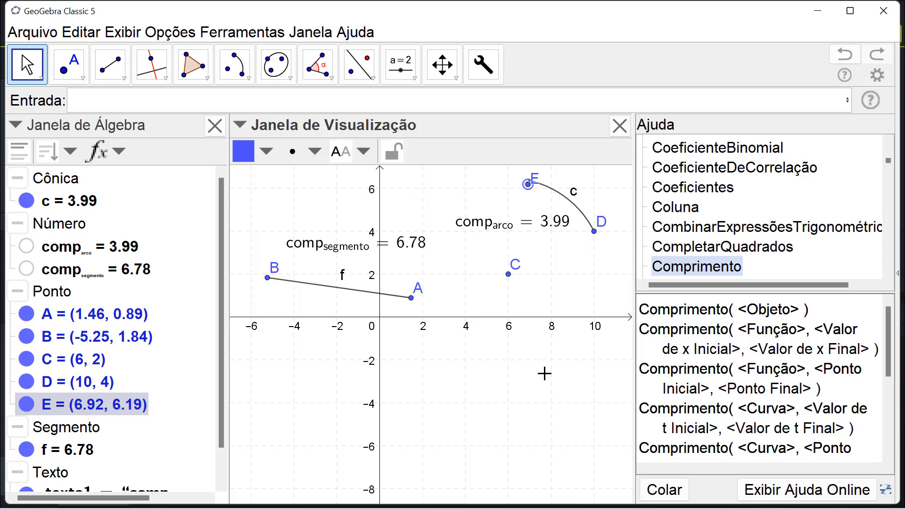
- Plot the function cos(x)-5 below the other objects
{"action": "left_click", "coordinate": [158, 98]}
{"action": "type", "text": "cos"}
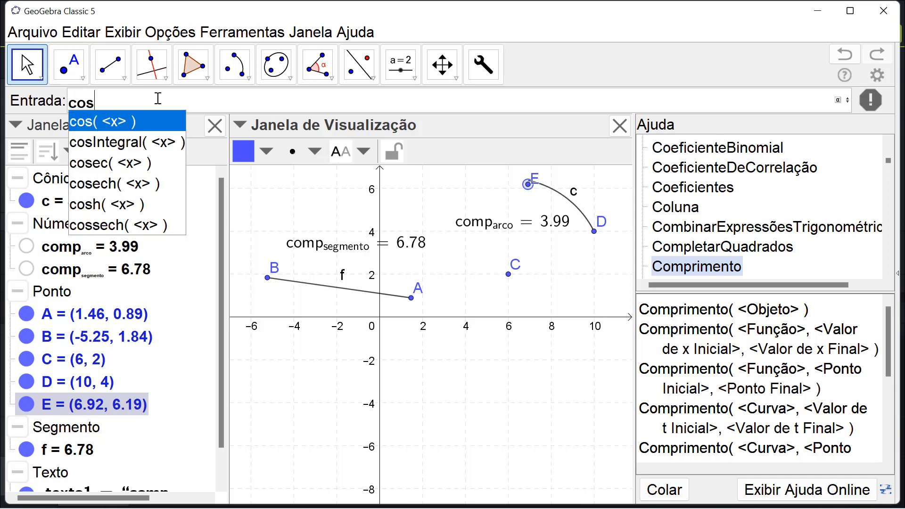
{"action": "key", "text": "Return"}
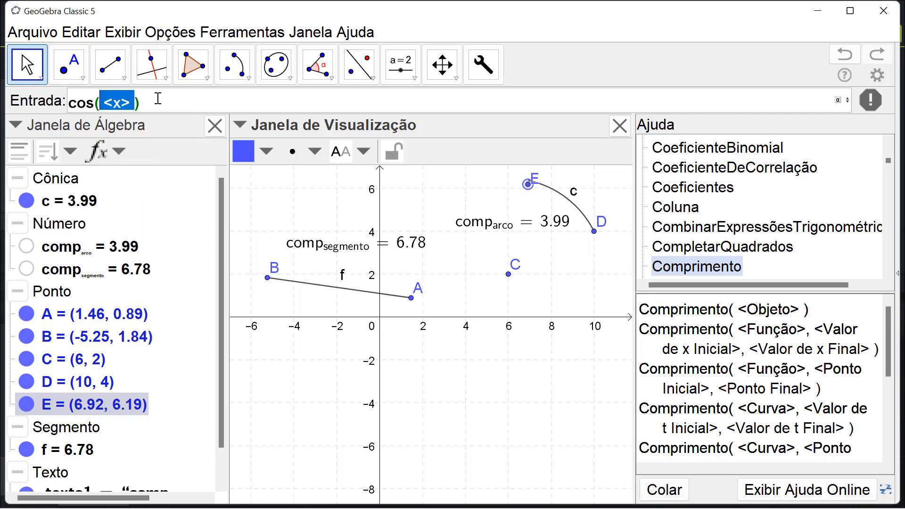
{"action": "type", "text": "x"}
{"action": "key", "text": "Return"}
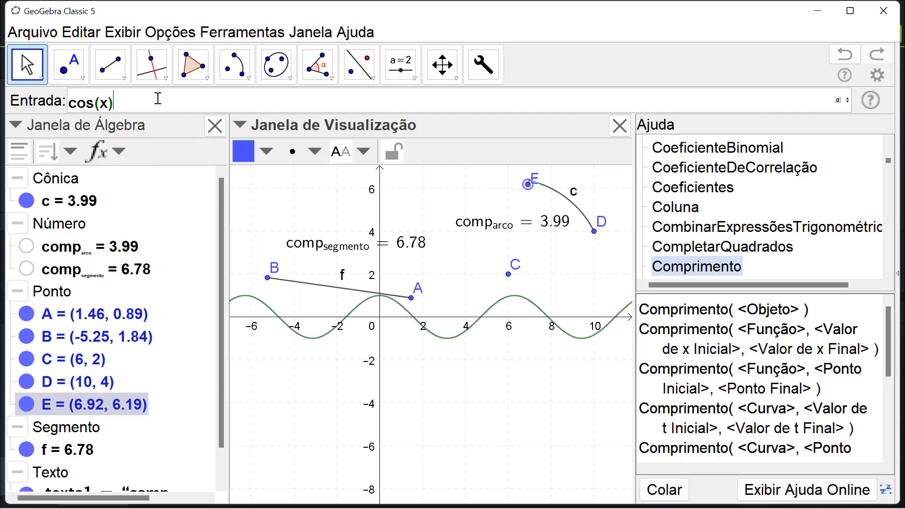
{"action": "type", "text": "-"}
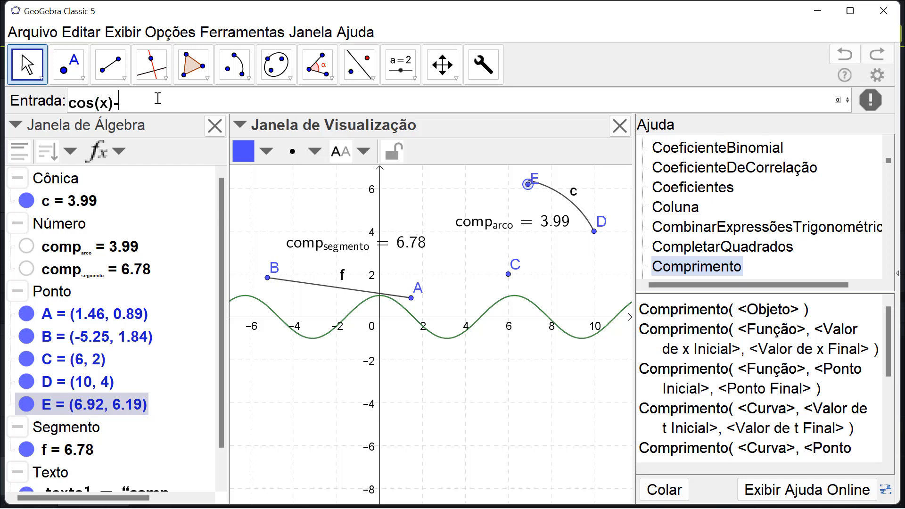
{"action": "type", "text": "5"}
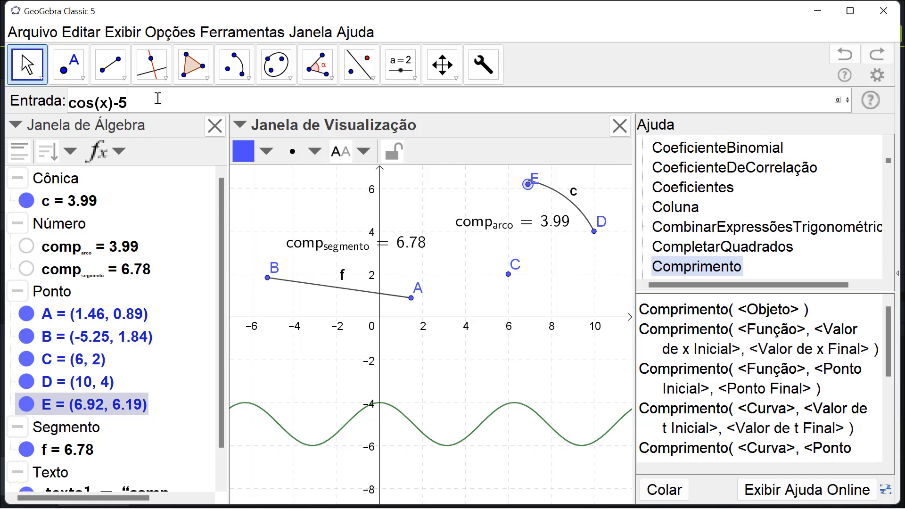
{"action": "key", "text": "Return"}
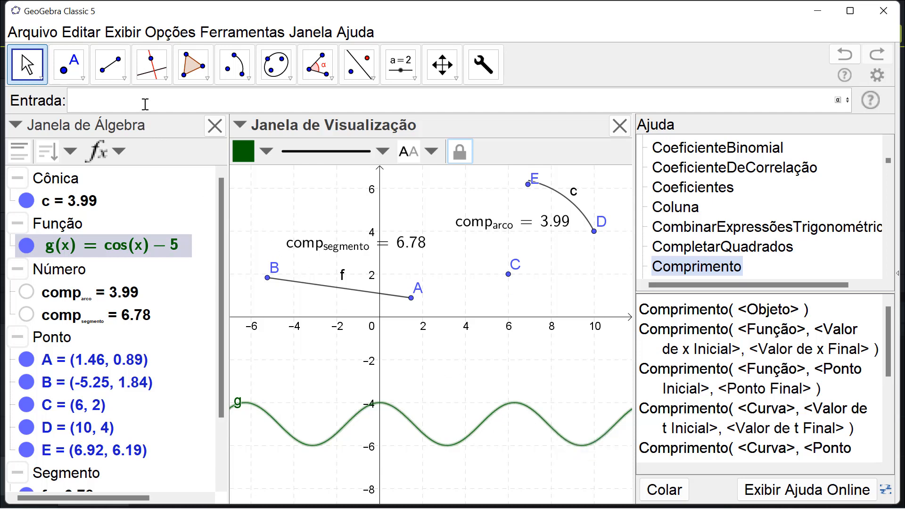
- Calculate the length of function g between x = 4 and x = 8 with Comprimento(g, 4, 8)
{"action": "type", "text": "comp"}
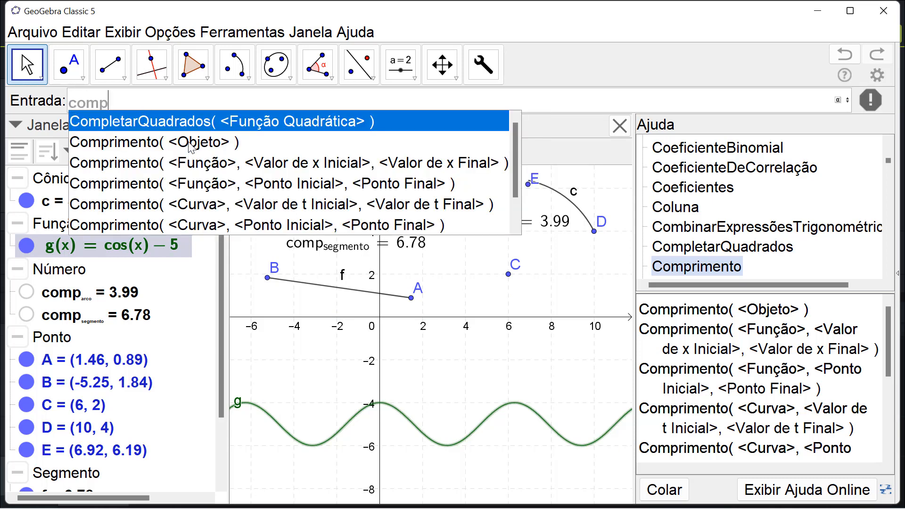
{"action": "left_click", "coordinate": [189, 142]}
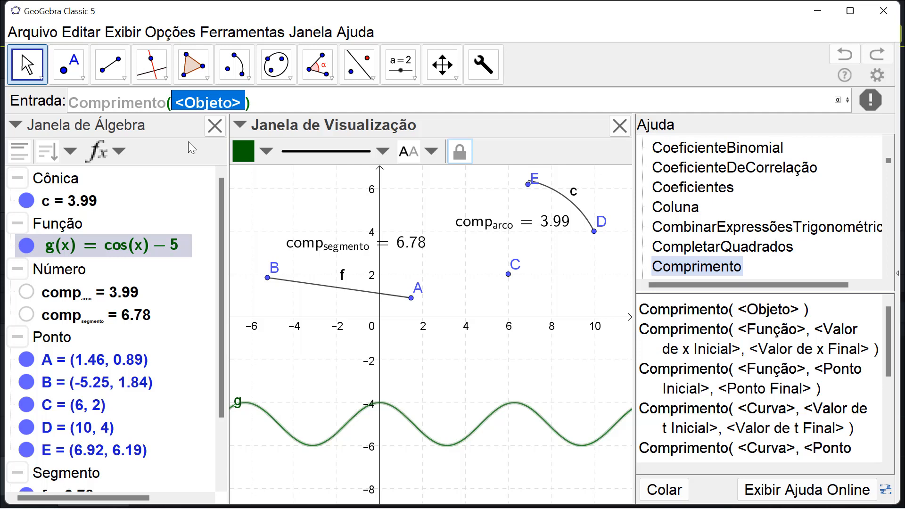
{"action": "key", "text": "BackSpace"}
{"action": "key", "text": "BackSpace"}
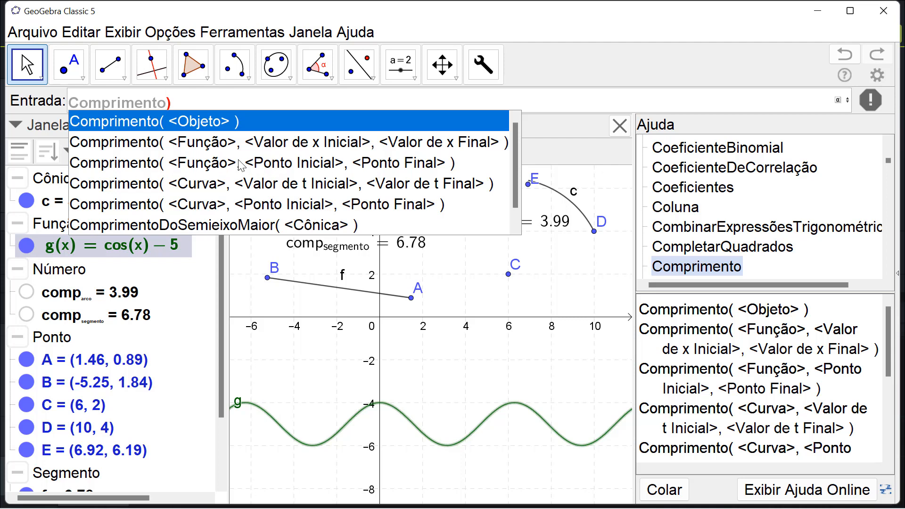
{"action": "left_click", "coordinate": [150, 166]}
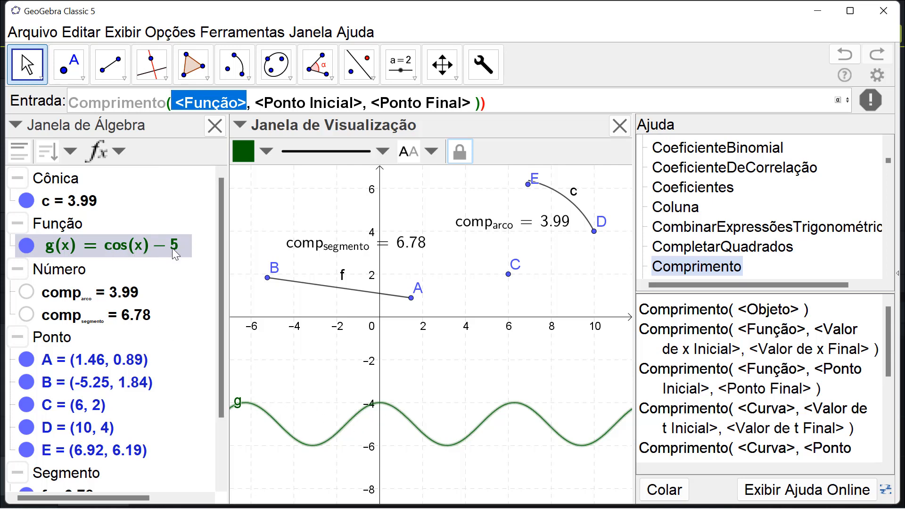
{"action": "type", "text": "g"}
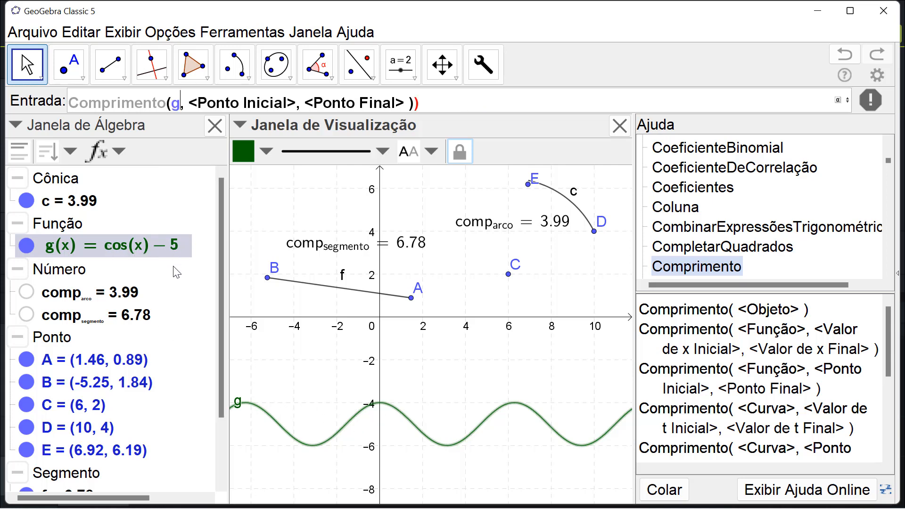
{"action": "key", "text": "Tab"}
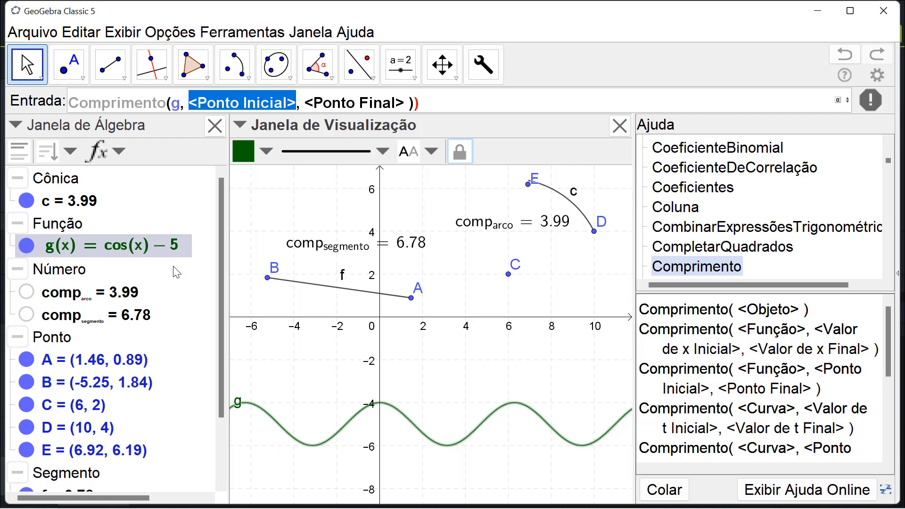
{"action": "type", "text": "4"}
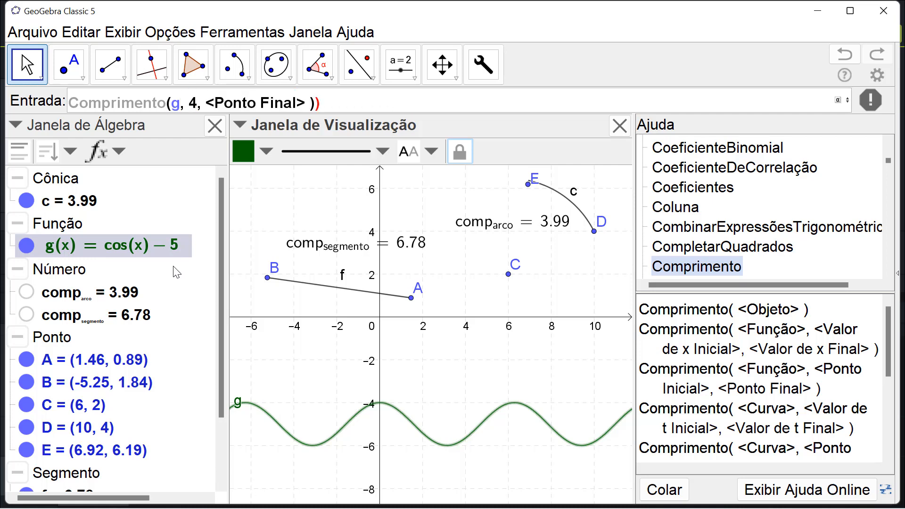
{"action": "key", "text": "Tab"}
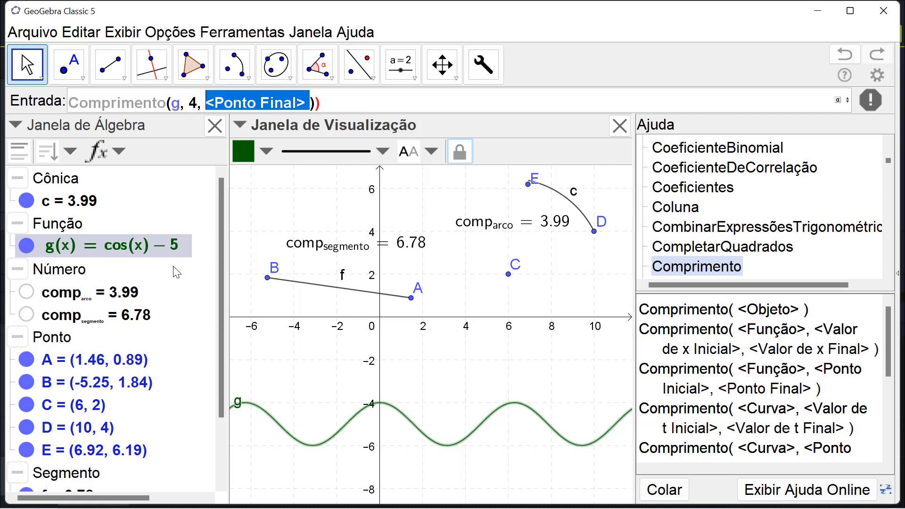
{"action": "type", "text": "8"}
{"action": "key", "text": "Return"}
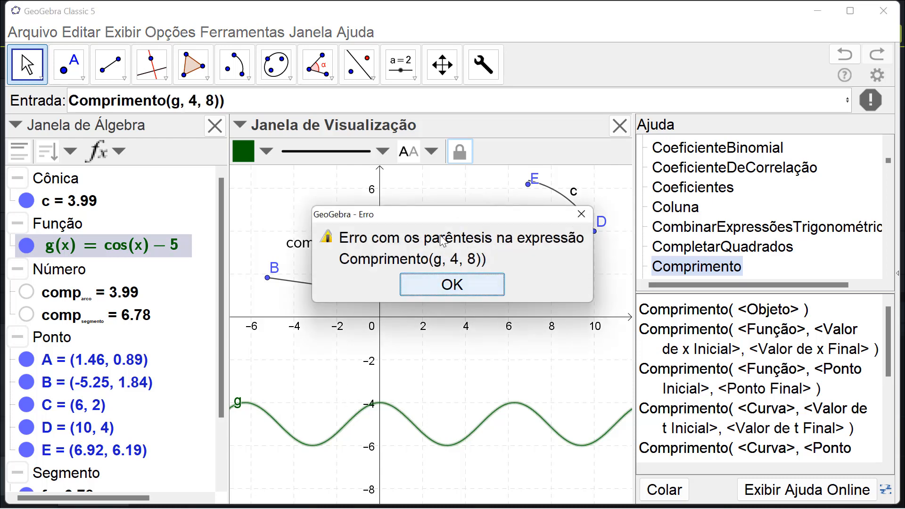
{"action": "left_click", "coordinate": [474, 285]}
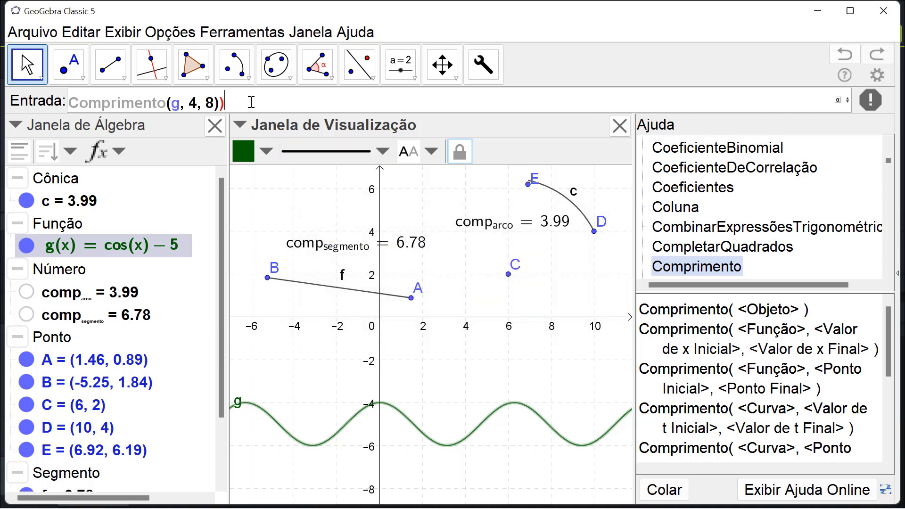
{"action": "key", "text": "BackSpace"}
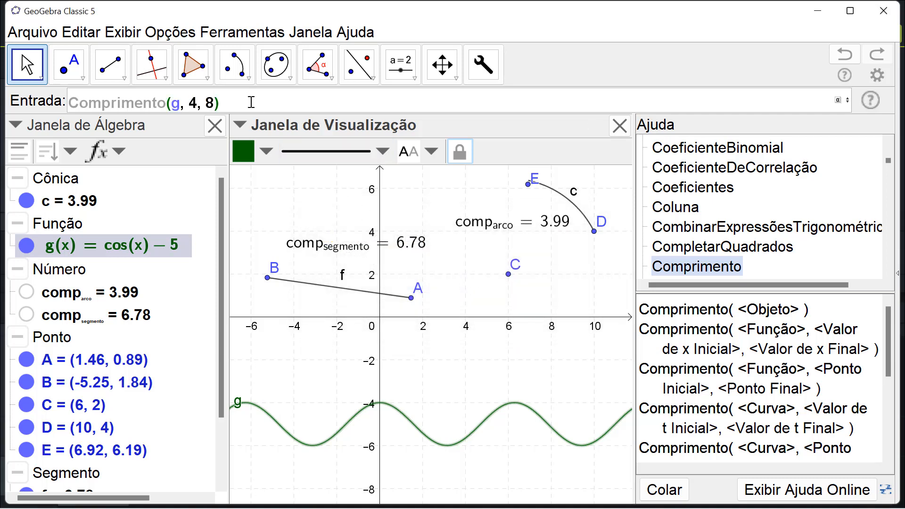
{"action": "key", "text": "Return"}
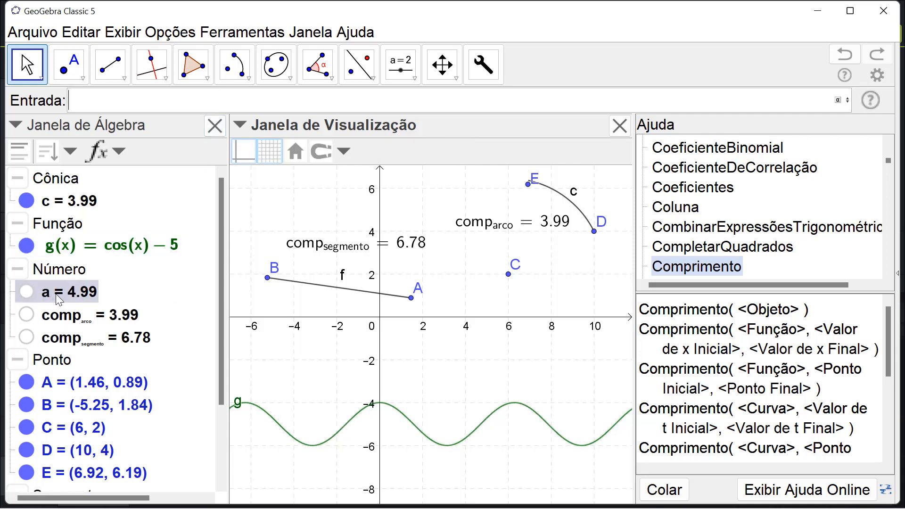
- Rename number a to comp_{função} in its definition and place its value as text below the curve of g
{"action": "left_click", "coordinate": [85, 301]}
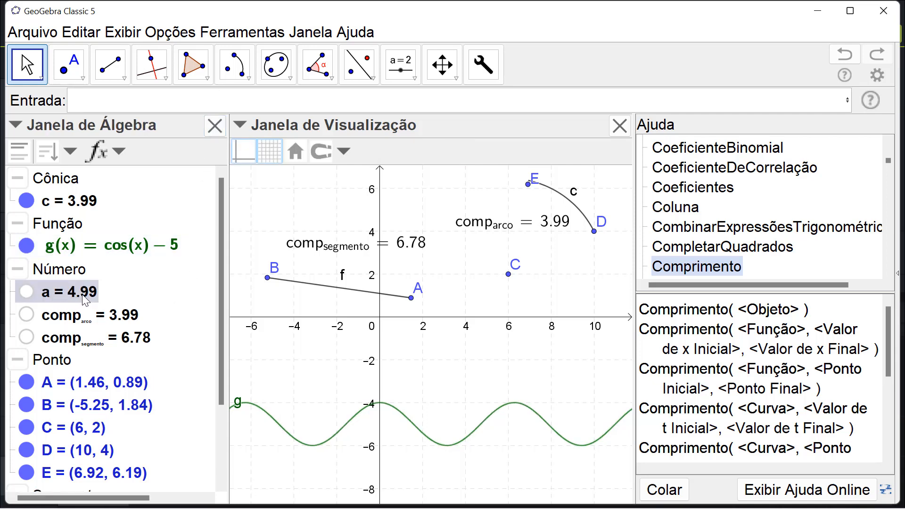
{"action": "double_click", "coordinate": [85, 302]}
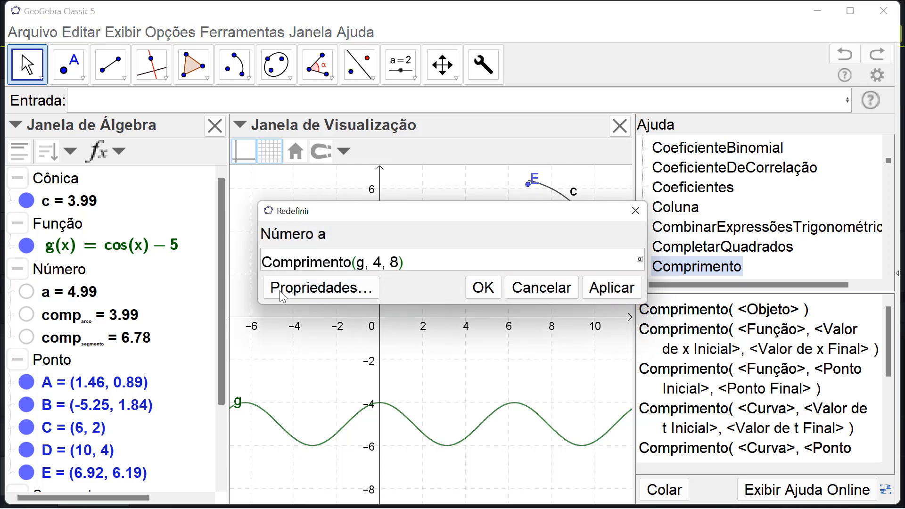
{"action": "left_click", "coordinate": [264, 266]}
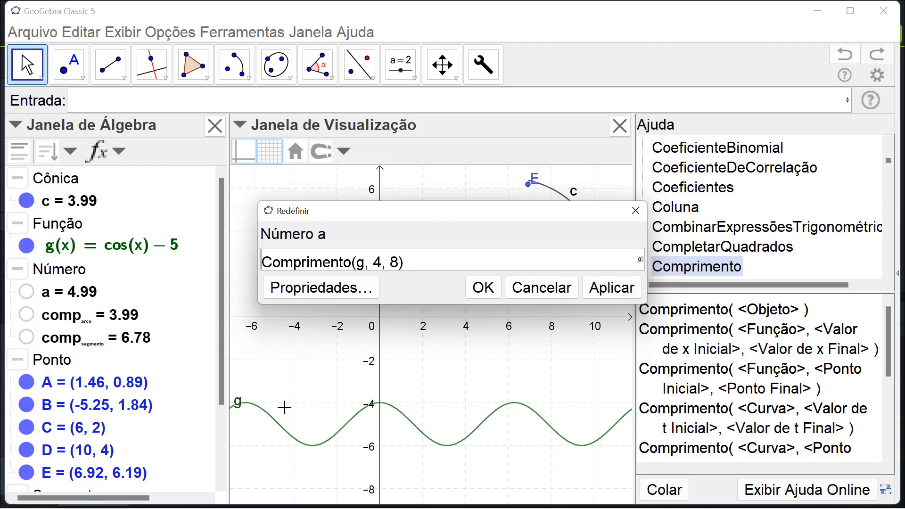
{"action": "key", "text": "Left"}
{"action": "type", "text": "c"}
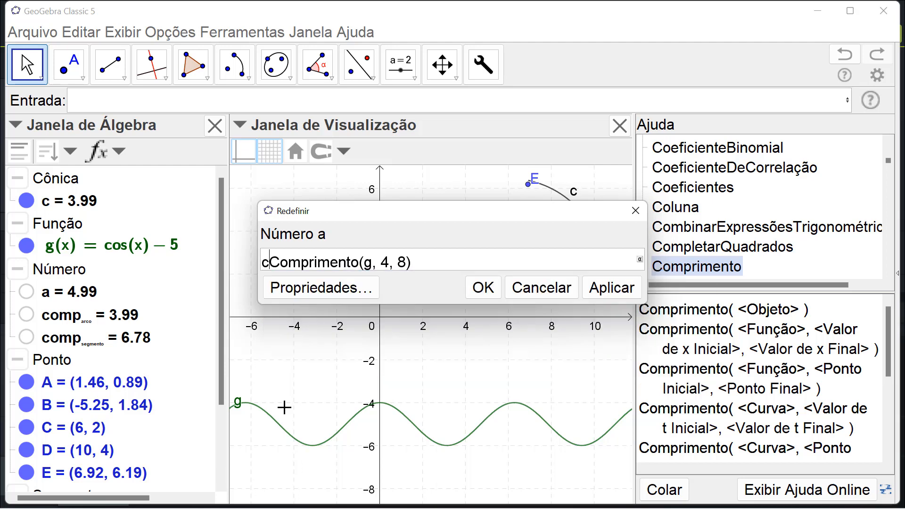
{"action": "type", "text": "omp_"}
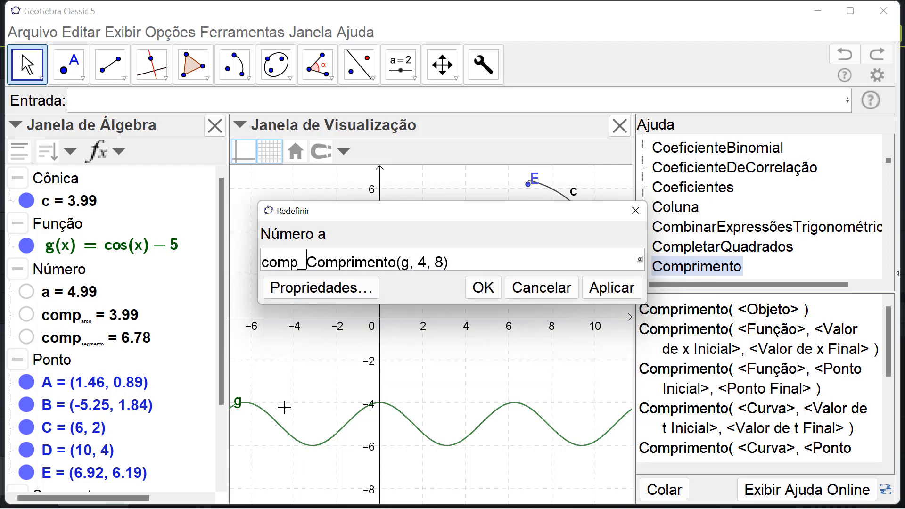
{"action": "type", "text": "{"}
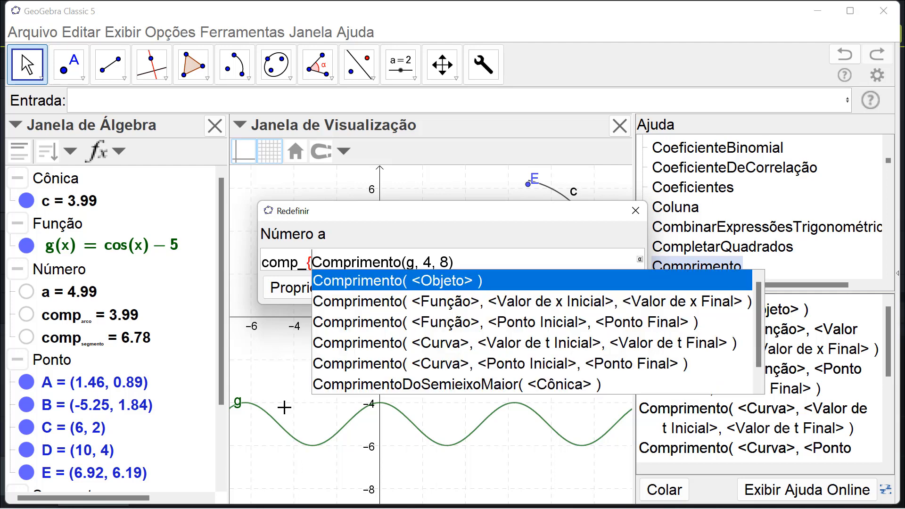
{"action": "type", "text": "funçã"}
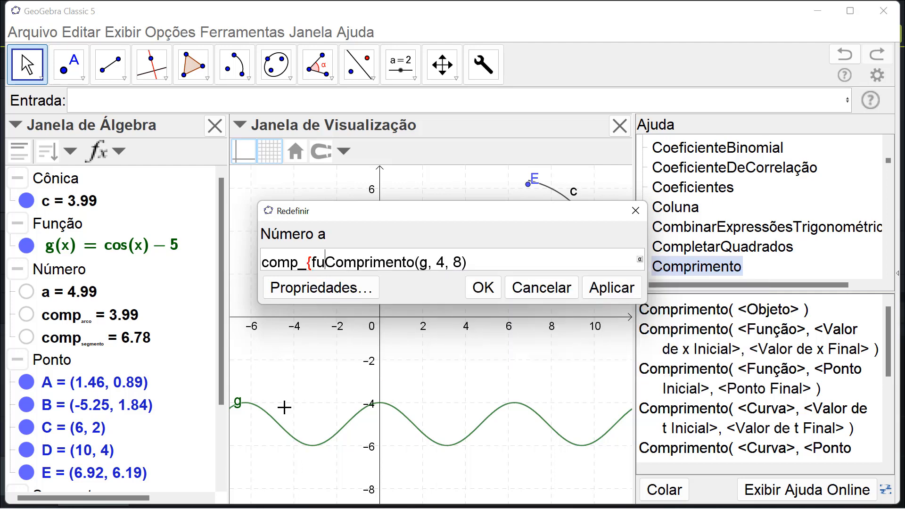
{"action": "type", "text": "o"}
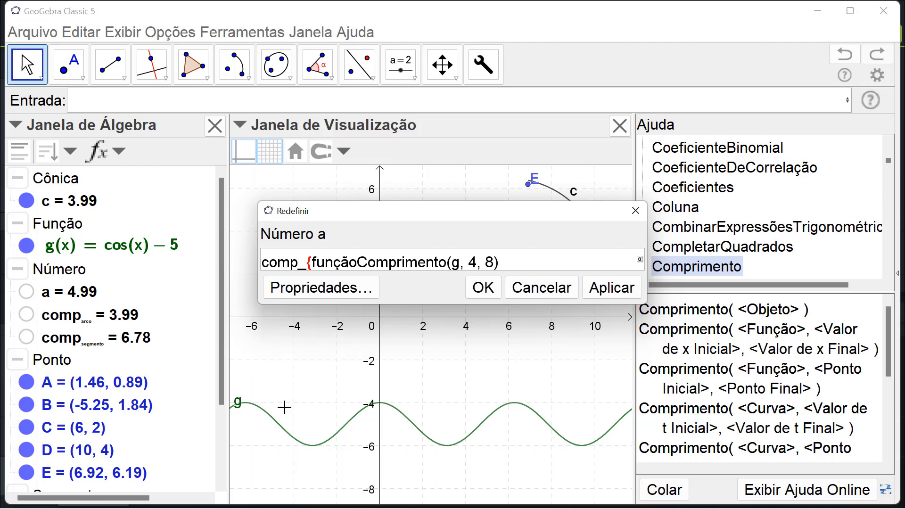
{"action": "type", "text": "}"}
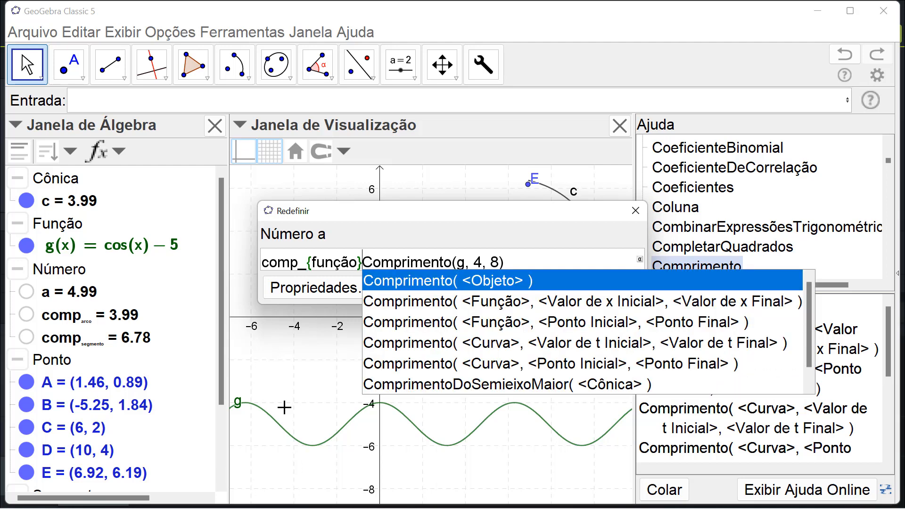
{"action": "type", "text": "="}
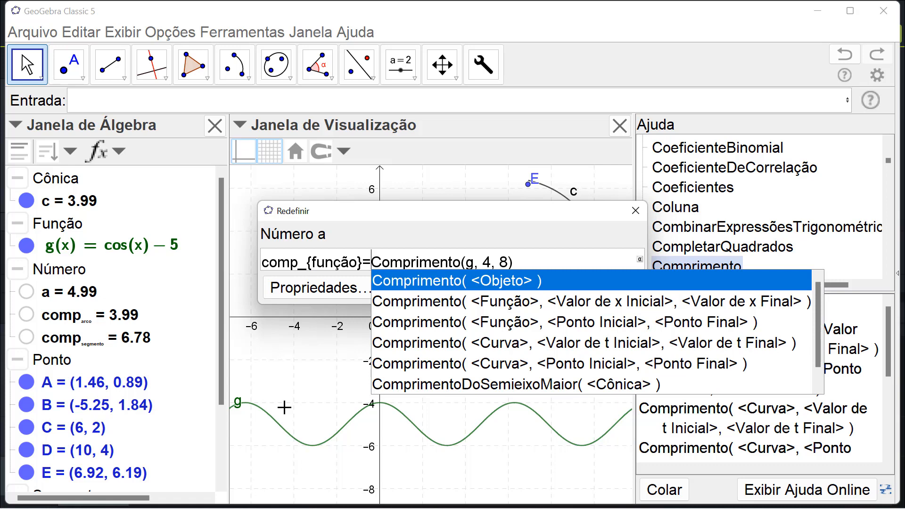
{"action": "key", "text": "Escape"}
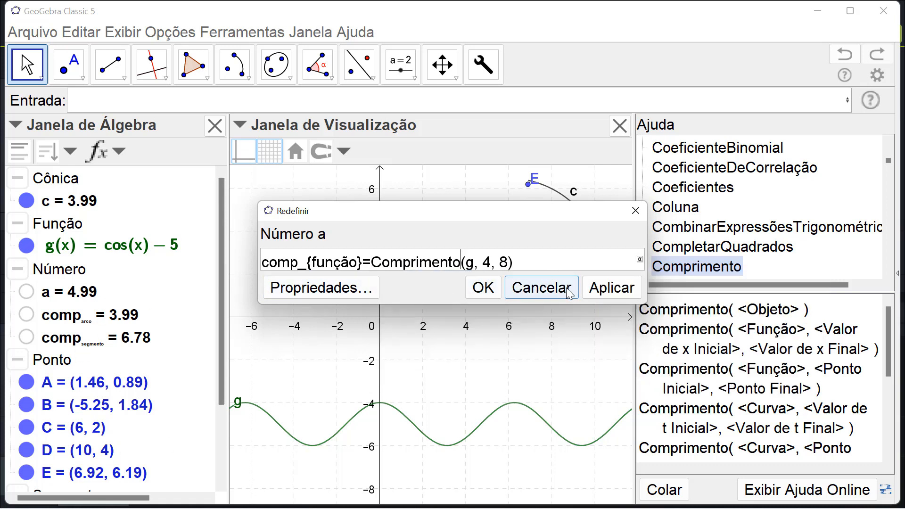
{"action": "left_click", "coordinate": [611, 288]}
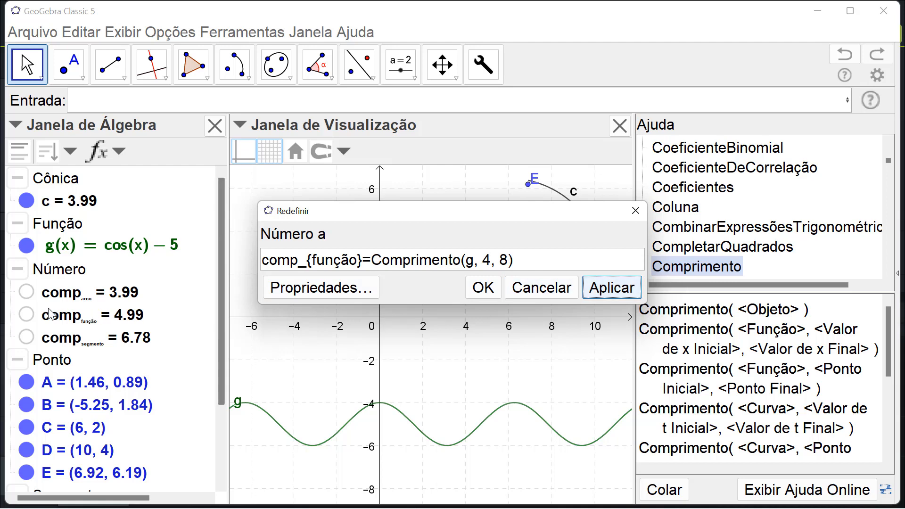
{"action": "left_click", "coordinate": [473, 291]}
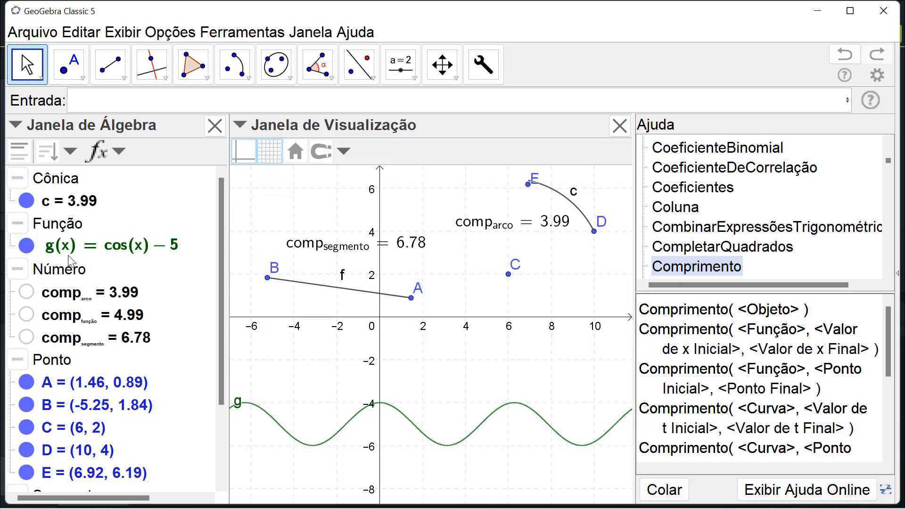
{"action": "left_click_drag", "start_coordinate": [70, 319], "coordinate": [442, 479]}
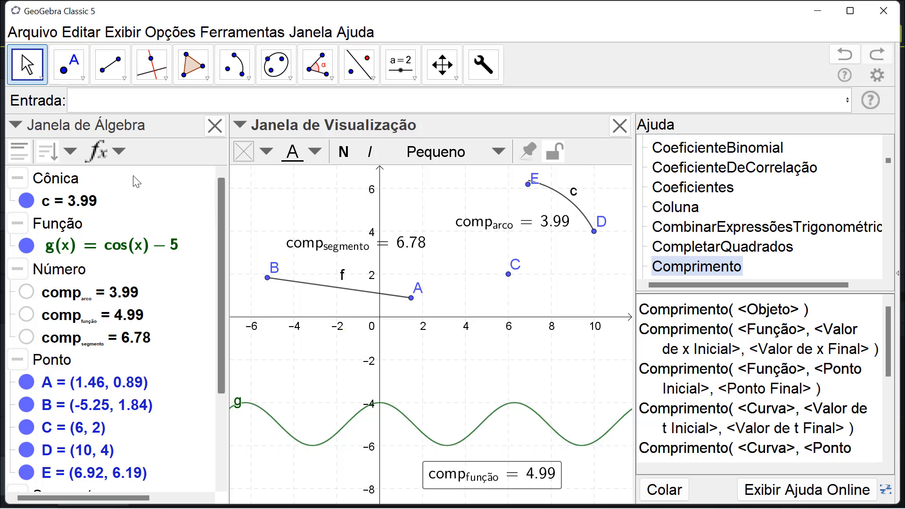
- Create two free points above the curve of g at (4, -2) and (8, -2)
{"action": "left_click", "coordinate": [70, 65]}
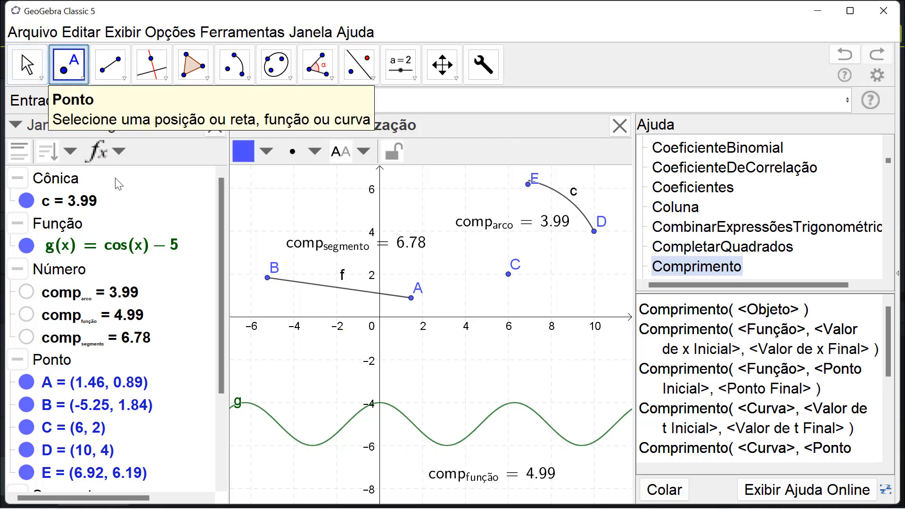
{"action": "left_click", "coordinate": [465, 360]}
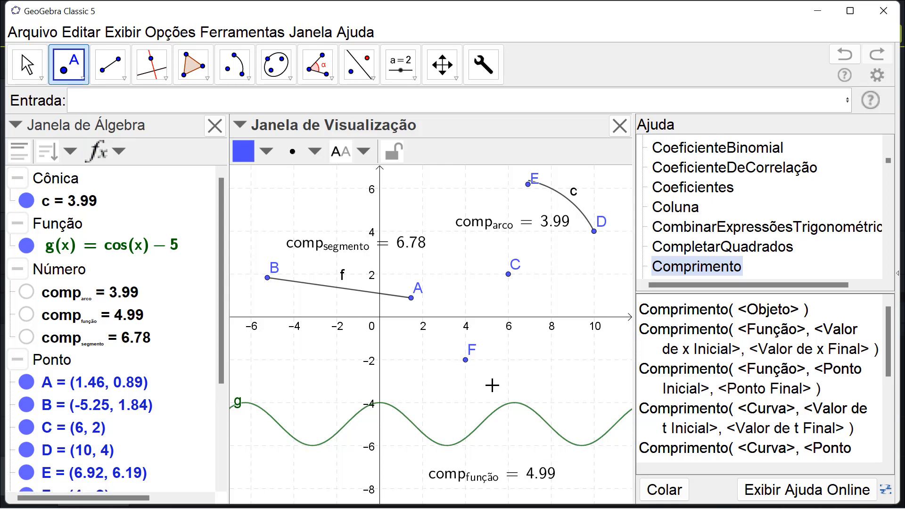
{"action": "left_click", "coordinate": [550, 359]}
- Start a new number definition with the name comp_{função2} followed by an equals sign
{"action": "left_click", "coordinate": [124, 98]}
{"action": "type", "text": "comp"}
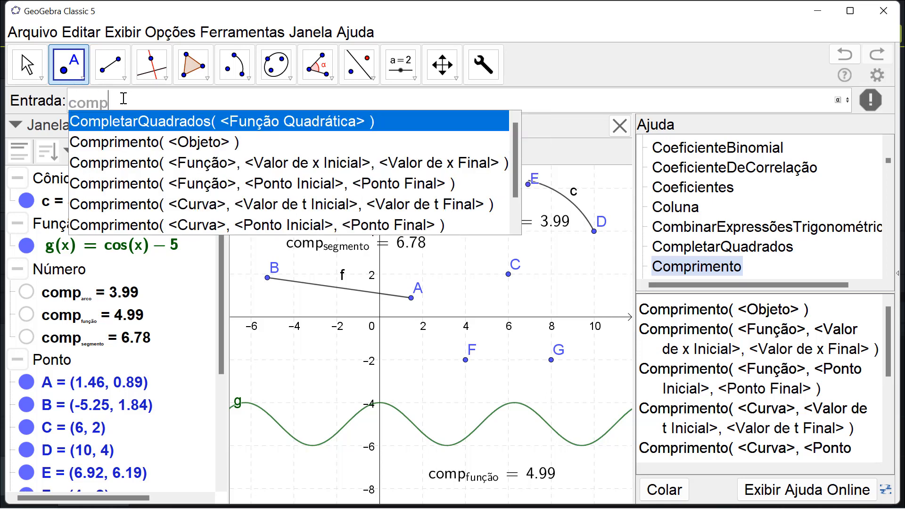
{"action": "key", "text": "Escape"}
{"action": "type", "text": "_"}
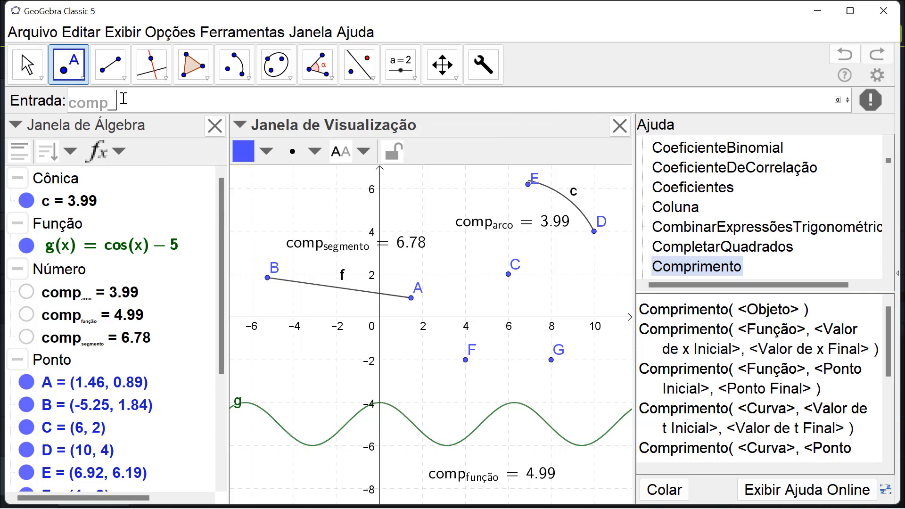
{"action": "type", "text": "{função"}
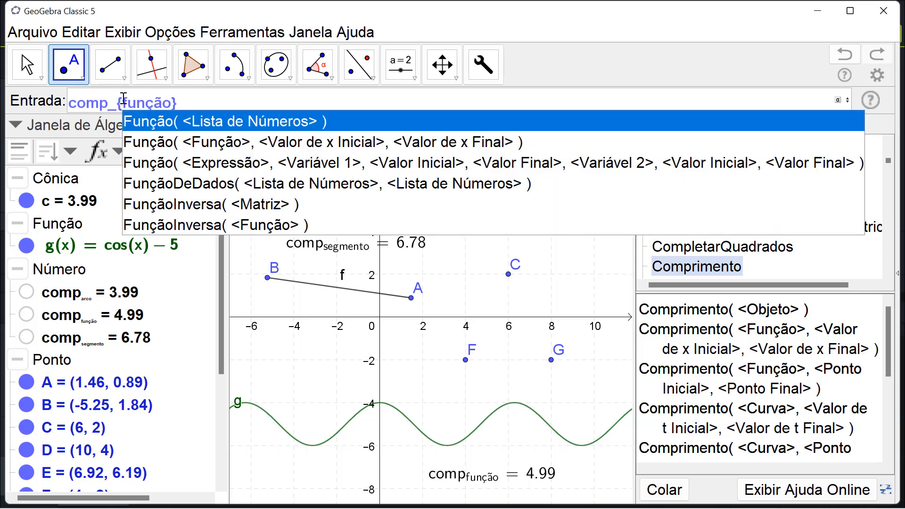
{"action": "type", "text": "2"}
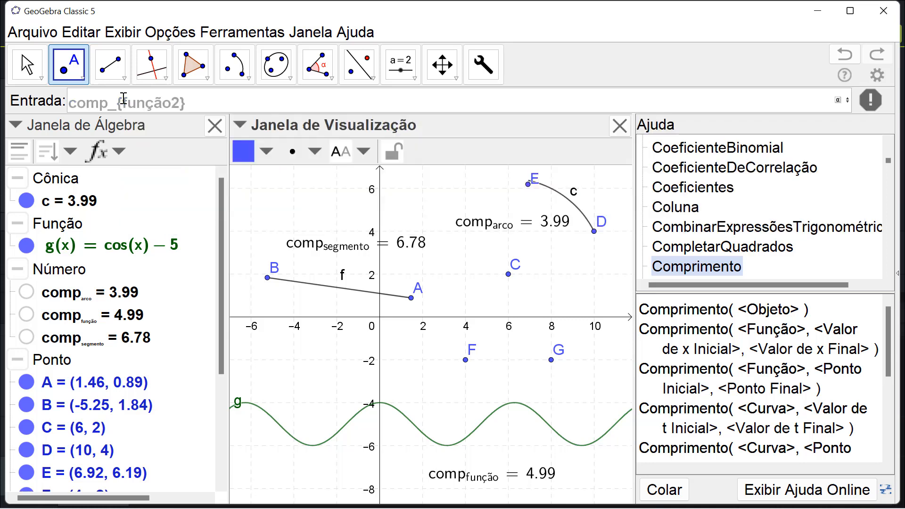
{"action": "left_click", "coordinate": [194, 107]}
{"action": "type", "text": "=comp"}
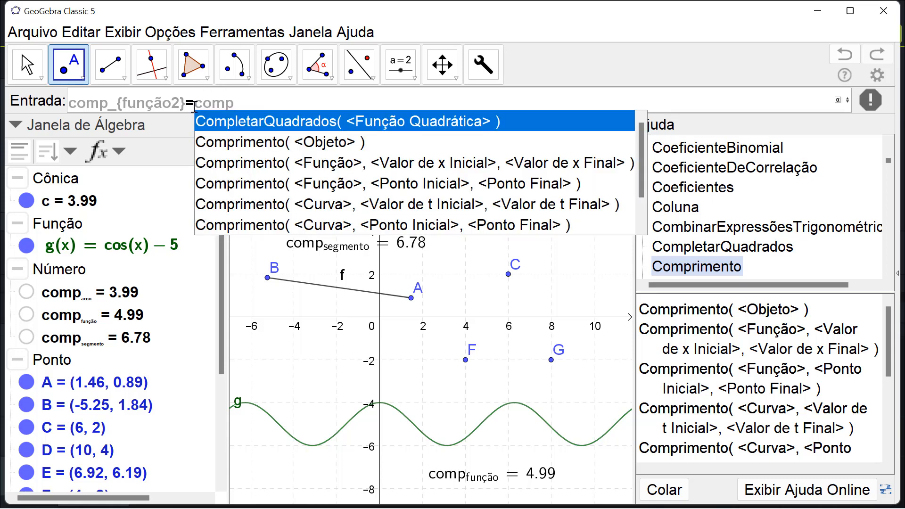
- Complete the comp_{função2} definition as Comprimento(g, F, G), using the command's initial-point and final-point form
{"action": "left_click", "coordinate": [276, 149]}
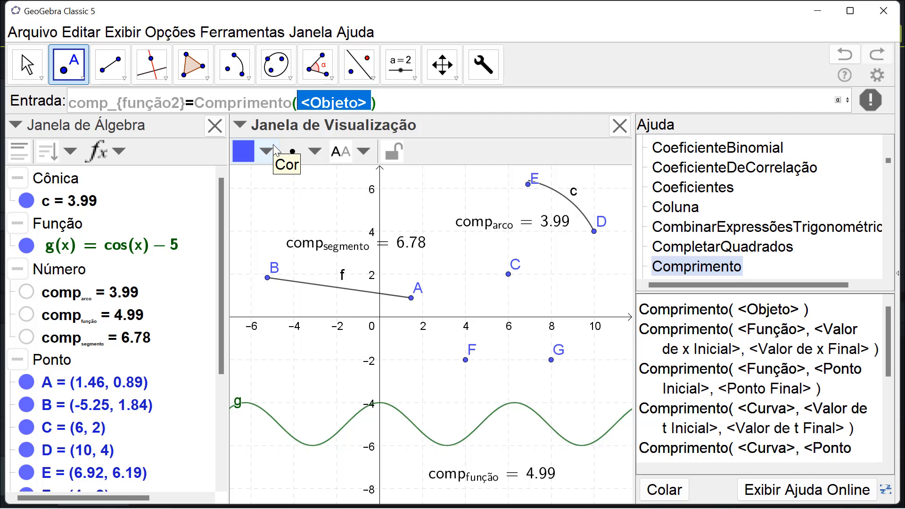
{"action": "key", "text": "BackSpace"}
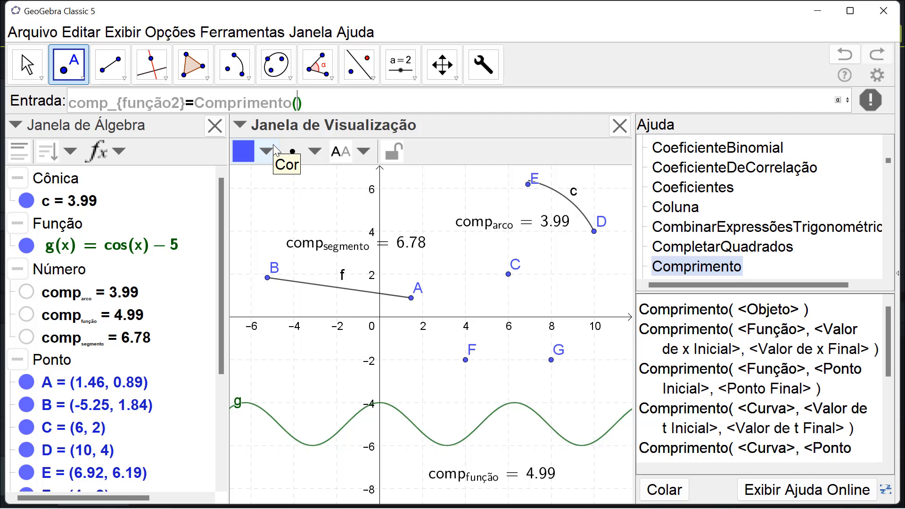
{"action": "key", "text": "BackSpace"}
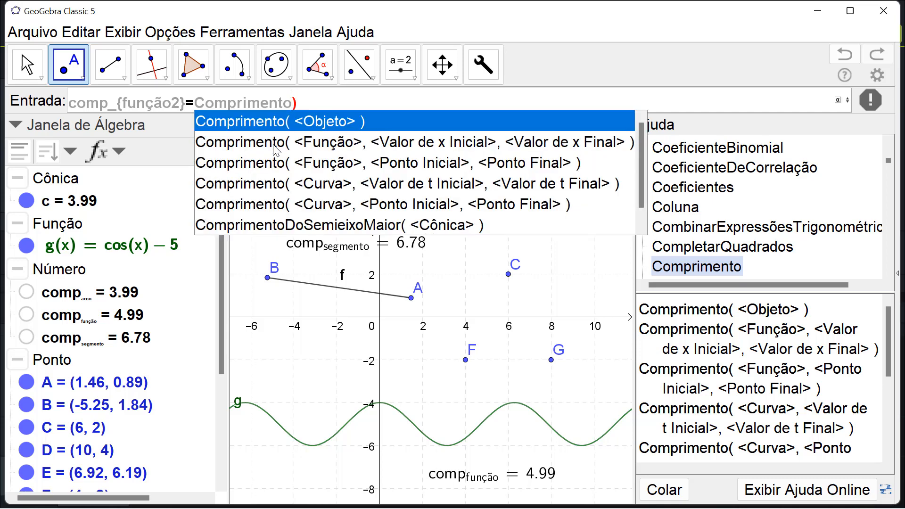
{"action": "left_click", "coordinate": [330, 163]}
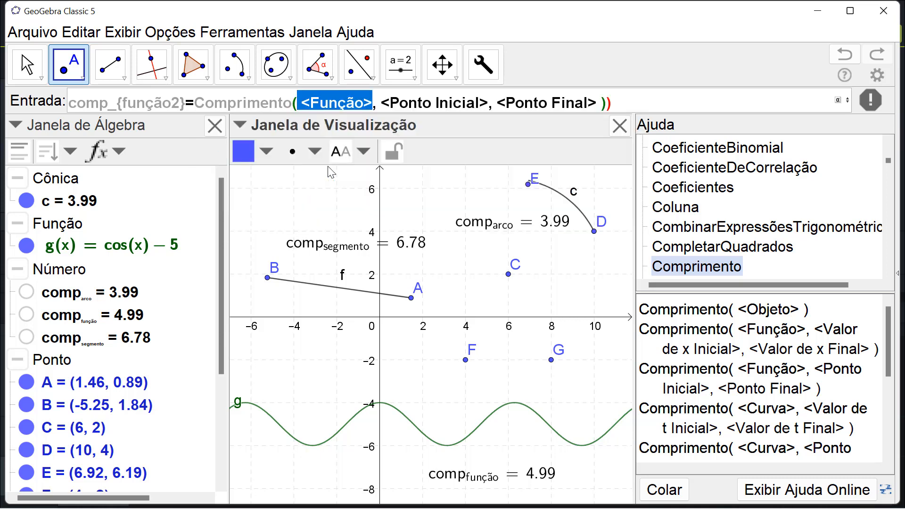
{"action": "type", "text": "g"}
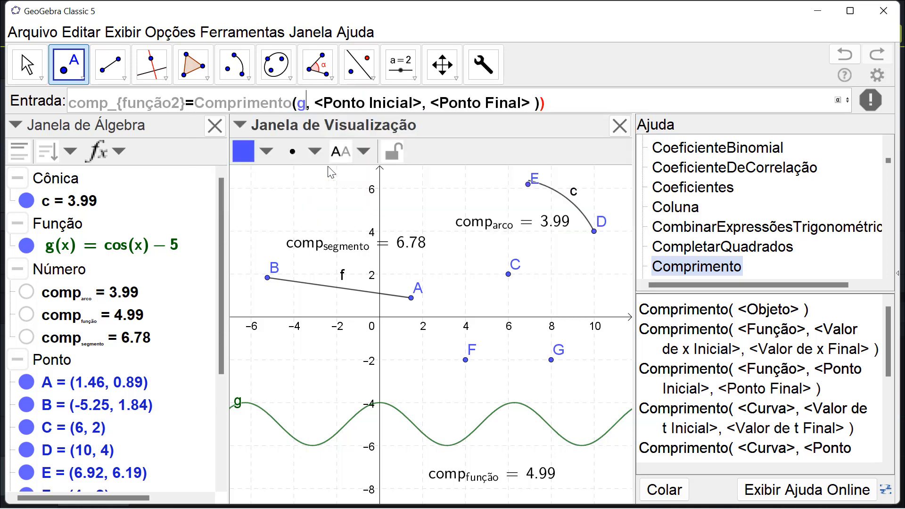
{"action": "key", "text": "Tab"}
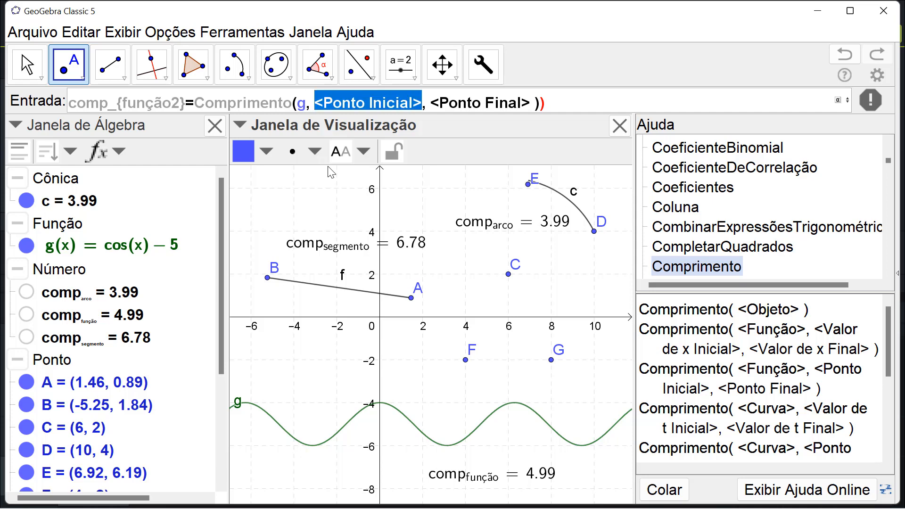
{"action": "left_click", "coordinate": [466, 366]}
{"action": "key", "text": "Tab"}
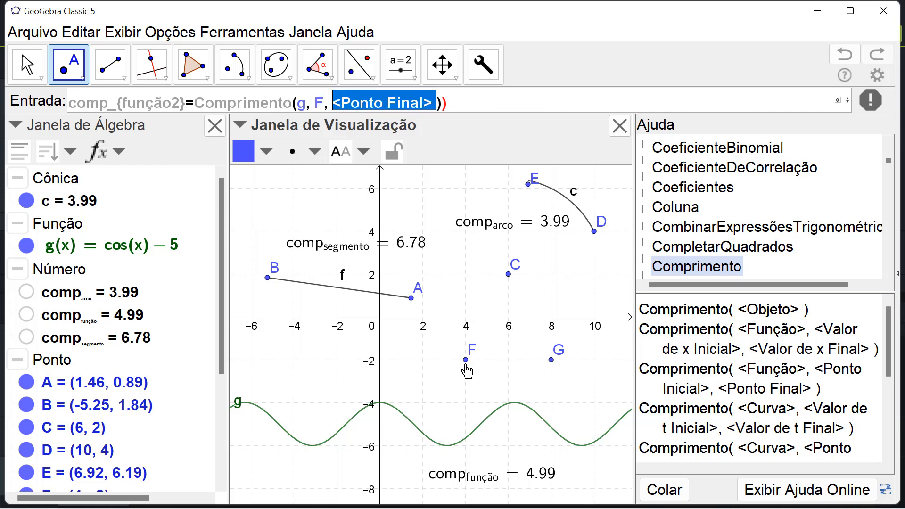
{"action": "type", "text": "G"}
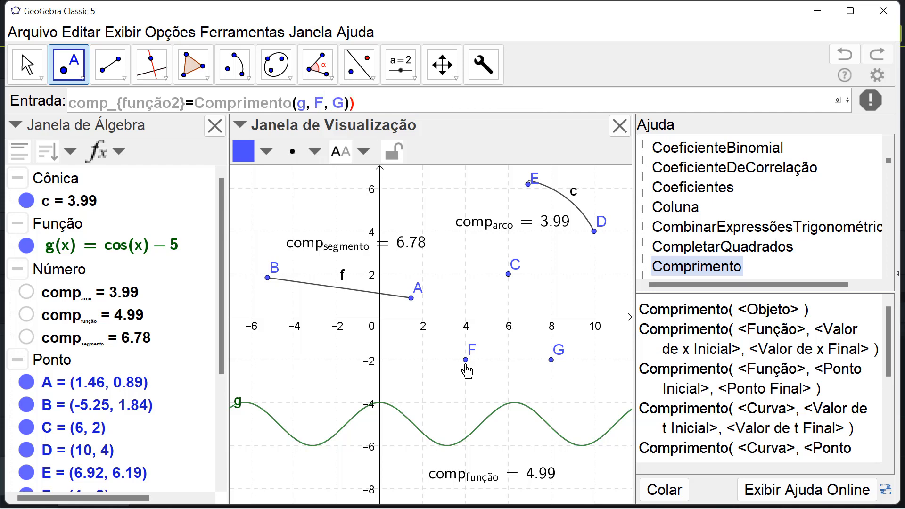
{"action": "key", "text": "Delete"}
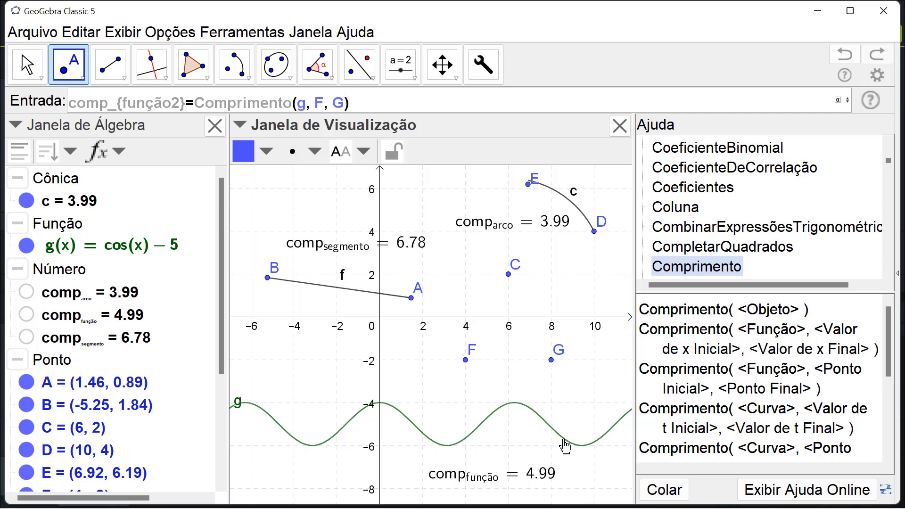
{"action": "key", "text": "Return"}
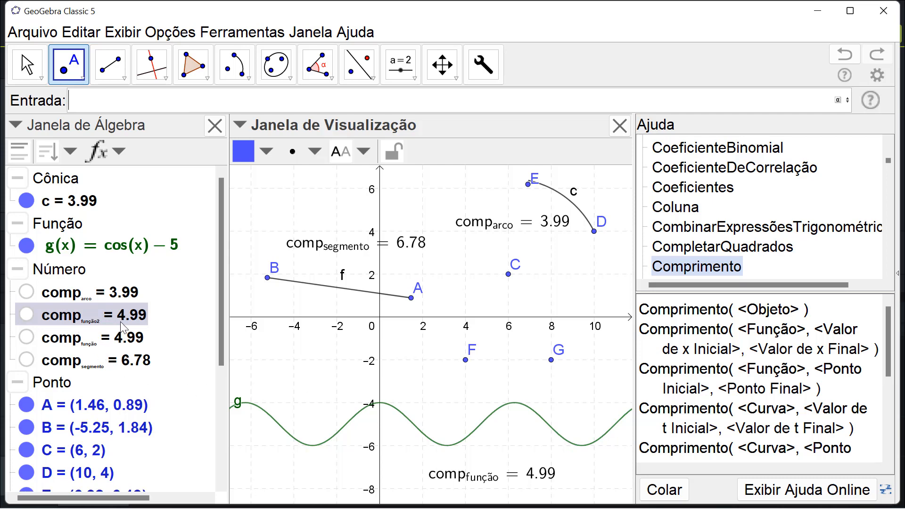
- Place the value of comp_{função2} as text in the graph, between points F and G and the curve of g
{"action": "left_click_drag", "start_coordinate": [113, 318], "coordinate": [267, 347]}
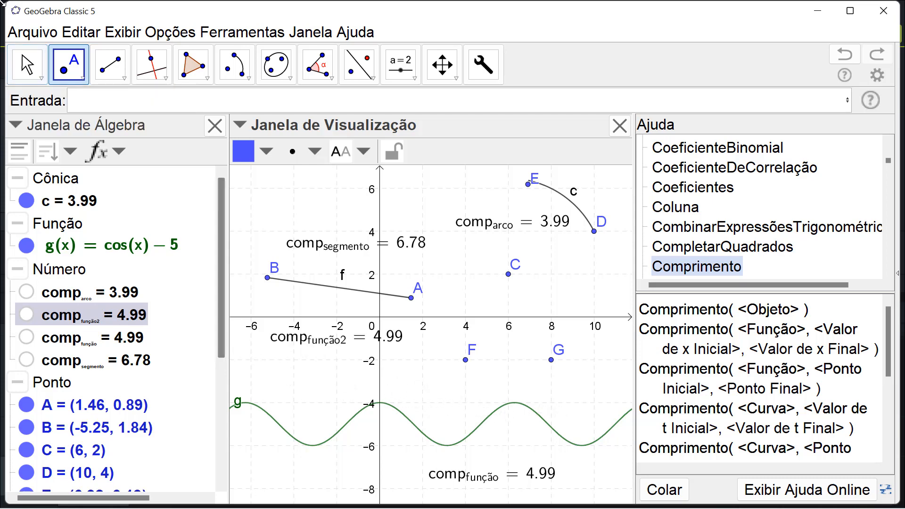
{"action": "key", "text": "Escape"}
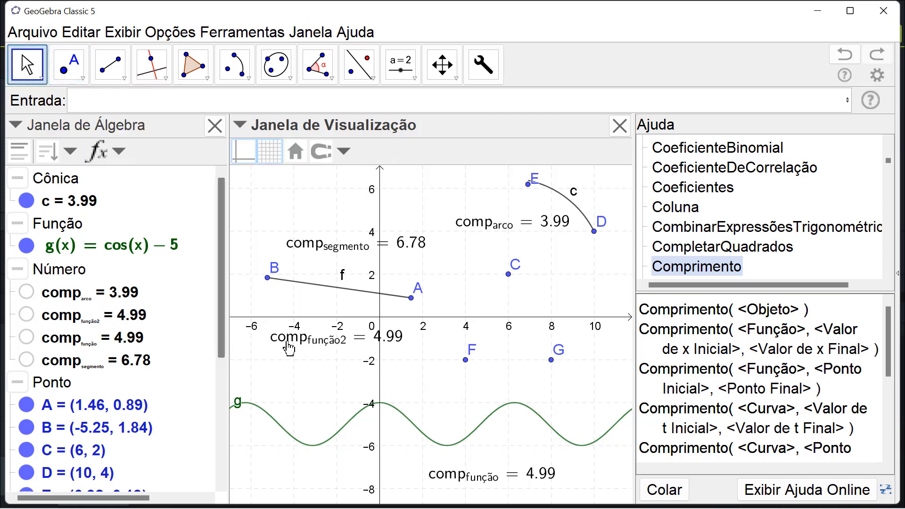
{"action": "left_click_drag", "start_coordinate": [286, 352], "coordinate": [443, 402]}
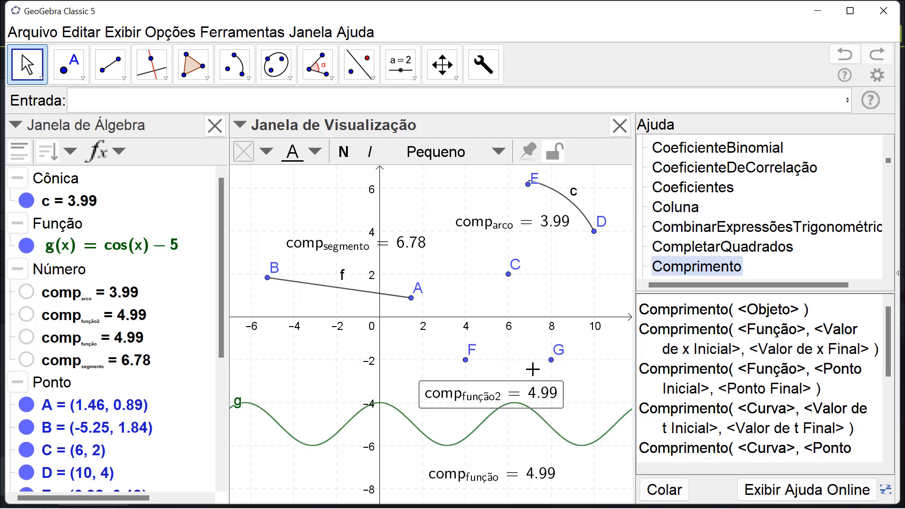
- Move point F horizontally to (6, -2), back to (4, -2), and finally to (0, -2) to vary comp_{função2}
{"action": "left_click", "coordinate": [467, 364]}
{"action": "left_click_drag", "start_coordinate": [468, 363], "coordinate": [509, 364]}
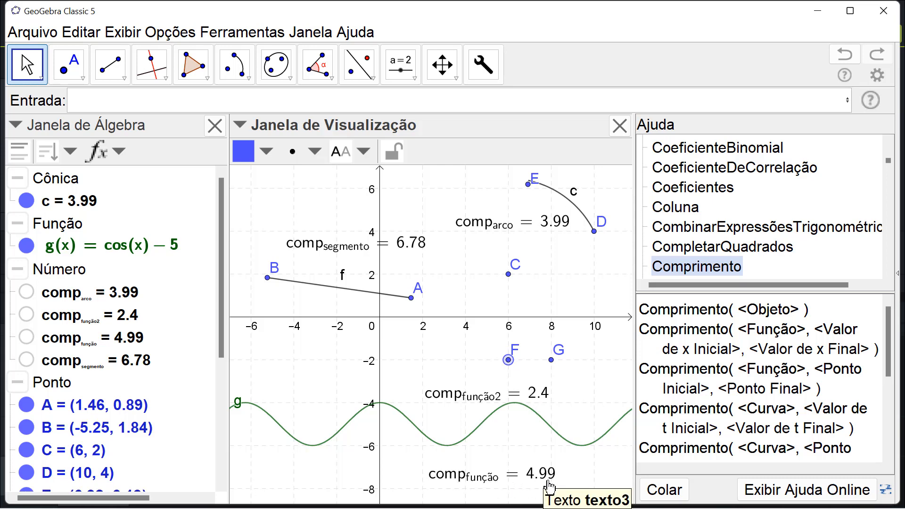
{"action": "left_click_drag", "start_coordinate": [503, 370], "coordinate": [461, 370]}
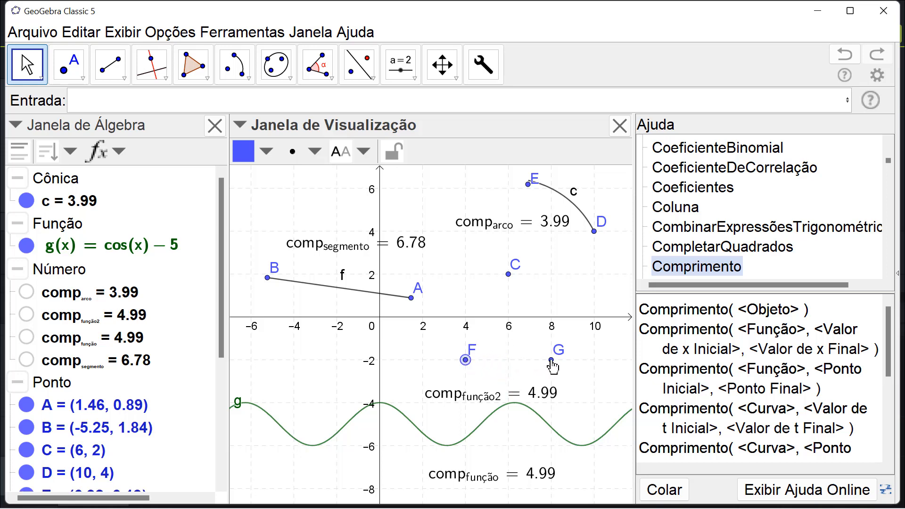
{"action": "mouse_move", "coordinate": [550, 371]}
{"action": "left_mouse_down"}
{"action": "mouse_move", "coordinate": [517, 370]}
{"action": "mouse_move", "coordinate": [553, 370]}
{"action": "left_mouse_up"}
{"action": "left_click_drag", "start_coordinate": [466, 370], "coordinate": [380, 369]}
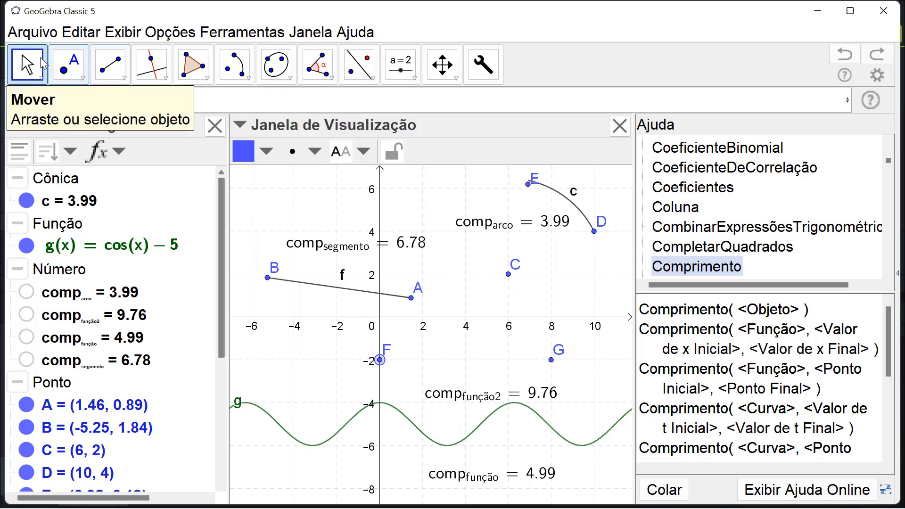
- Create a free point at about (-4, -2.6) and start a new number definition named comp_{ponto}
{"action": "left_click", "coordinate": [67, 69]}
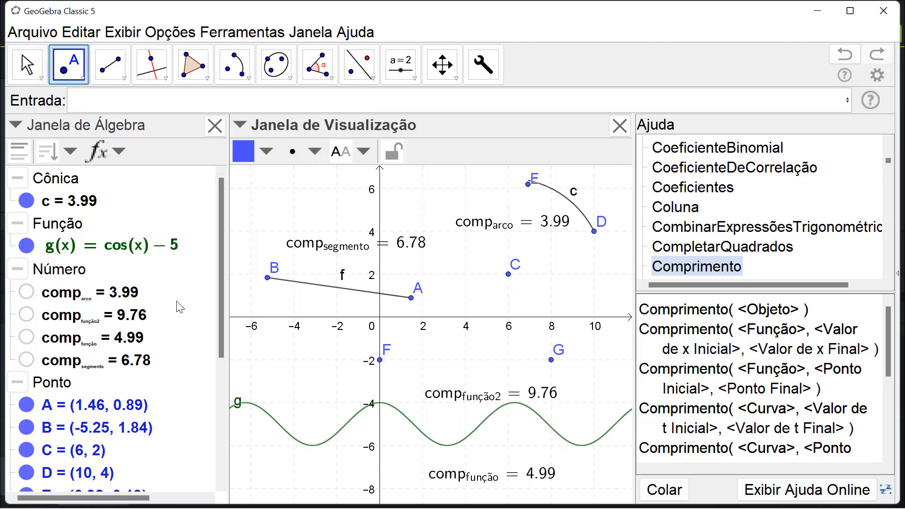
{"action": "left_click", "coordinate": [294, 373]}
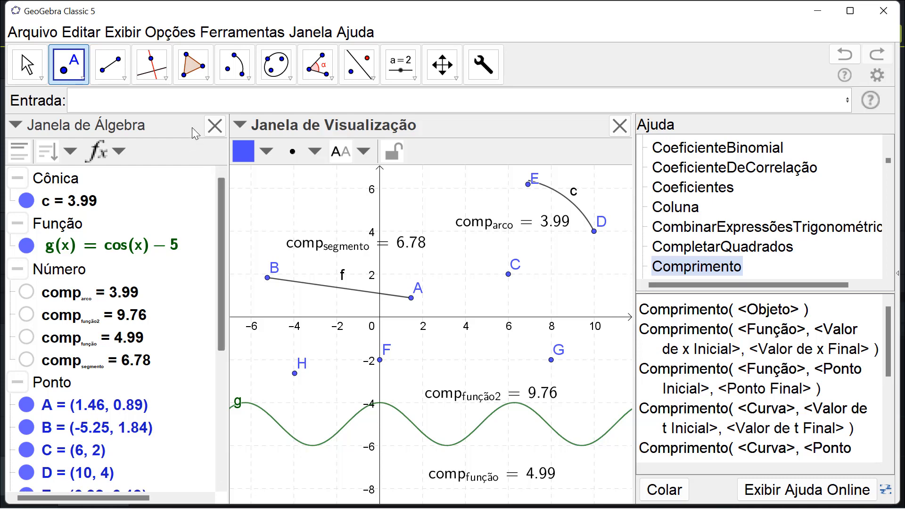
{"action": "left_click", "coordinate": [186, 104]}
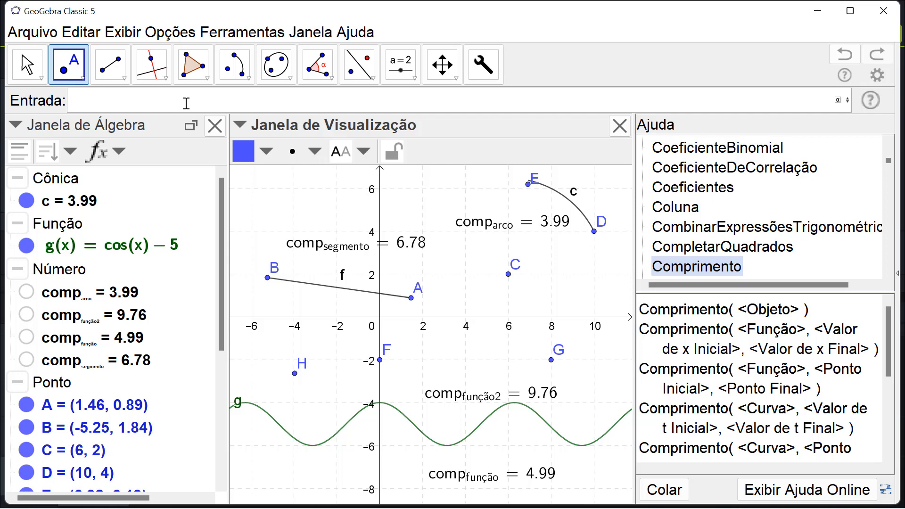
{"action": "type", "text": "comp"}
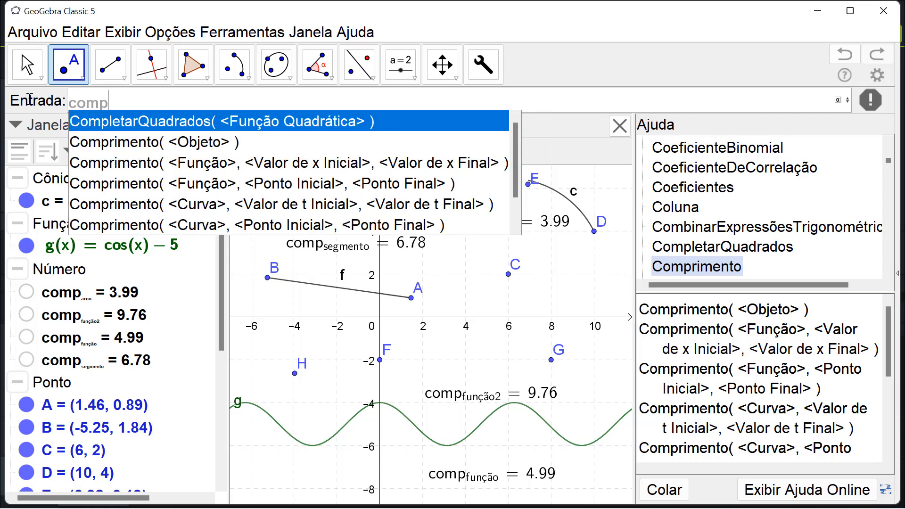
{"action": "key", "text": "Escape"}
{"action": "type", "text": "_"}
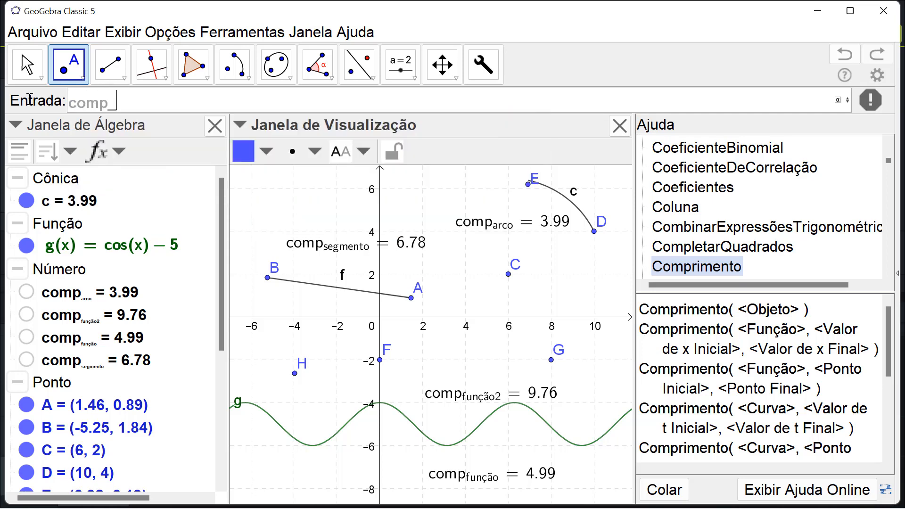
{"action": "type", "text": "{ponto"}
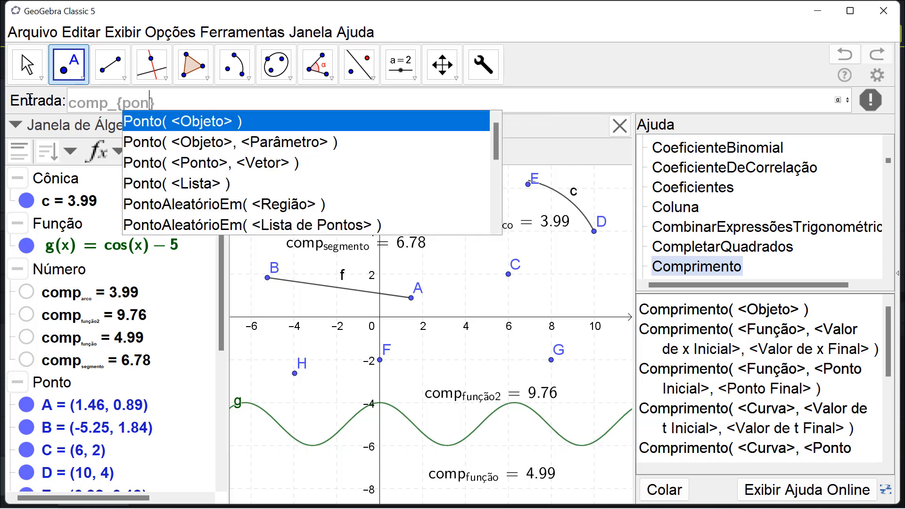
{"action": "key", "text": "Escape"}
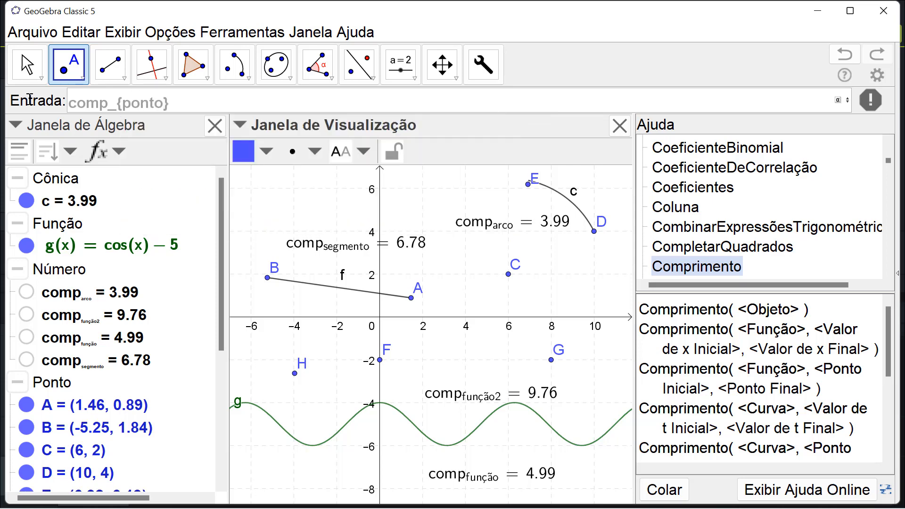
{"action": "key", "text": "Right"}
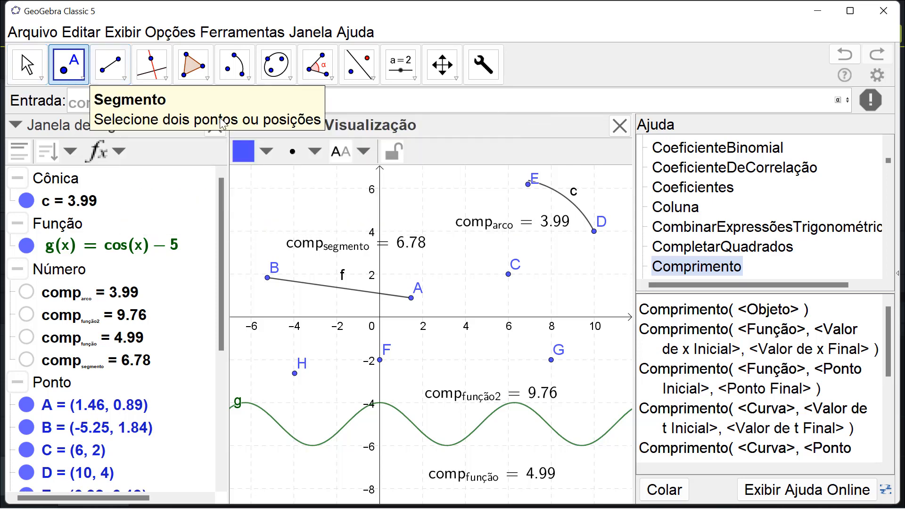
{"action": "left_click_drag", "start_coordinate": [257, 100], "coordinate": [170, 106]}
{"action": "type", "text": "="}
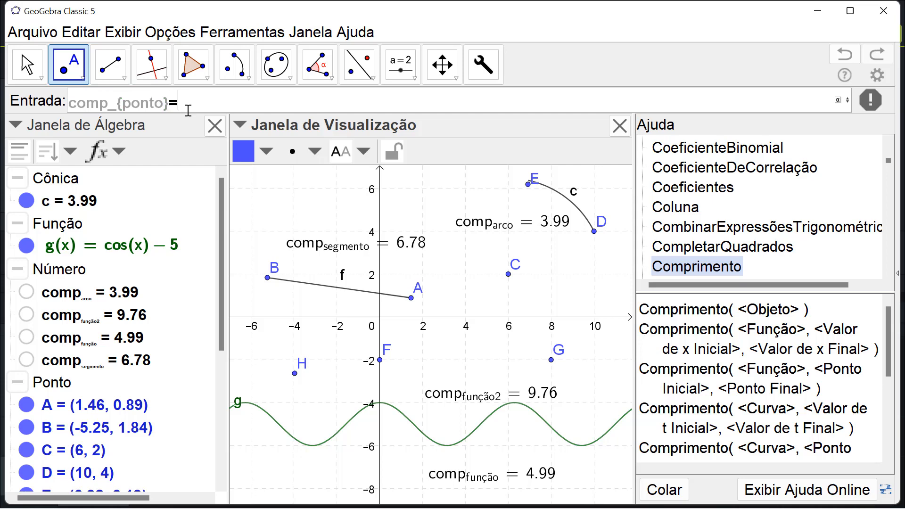
{"action": "type", "text": "comp"}
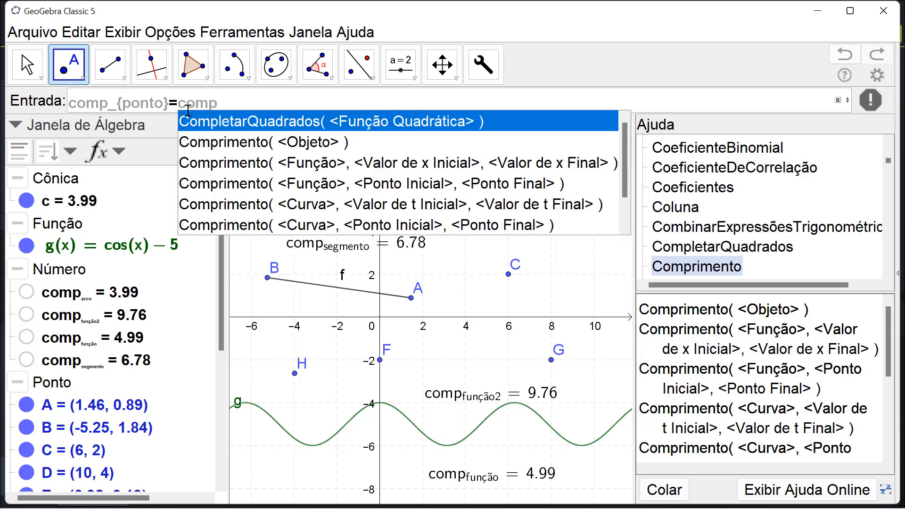
- Complete the comp_{ponto} definition as Comprimento(H), using the command's single-object form
{"action": "left_click", "coordinate": [215, 140]}
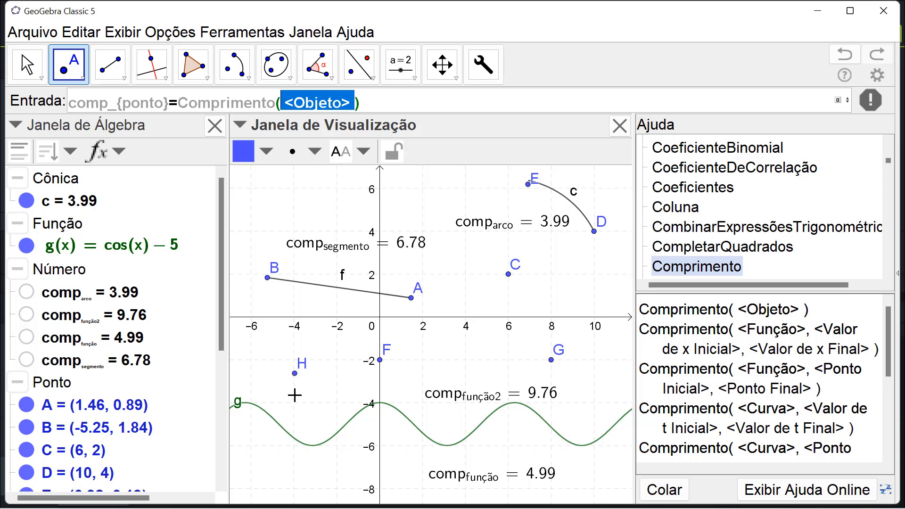
{"action": "type", "text": "H"}
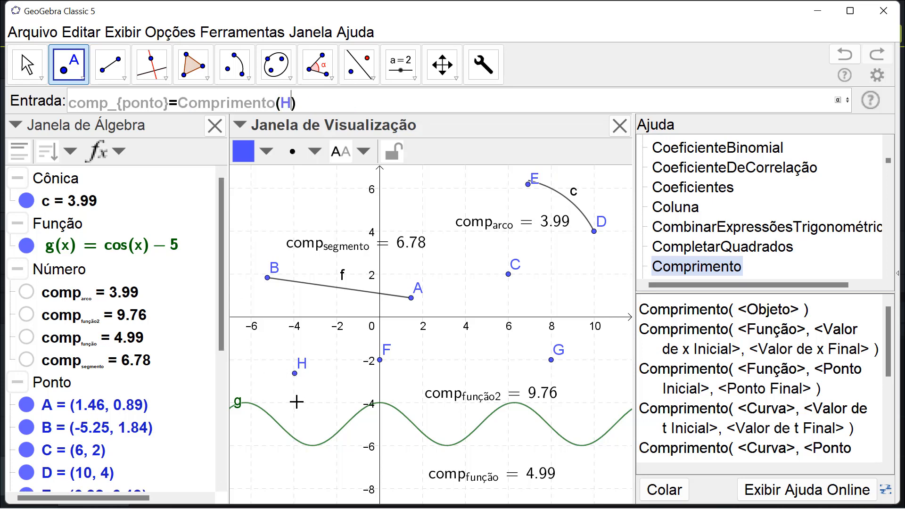
{"action": "key", "text": "Return"}
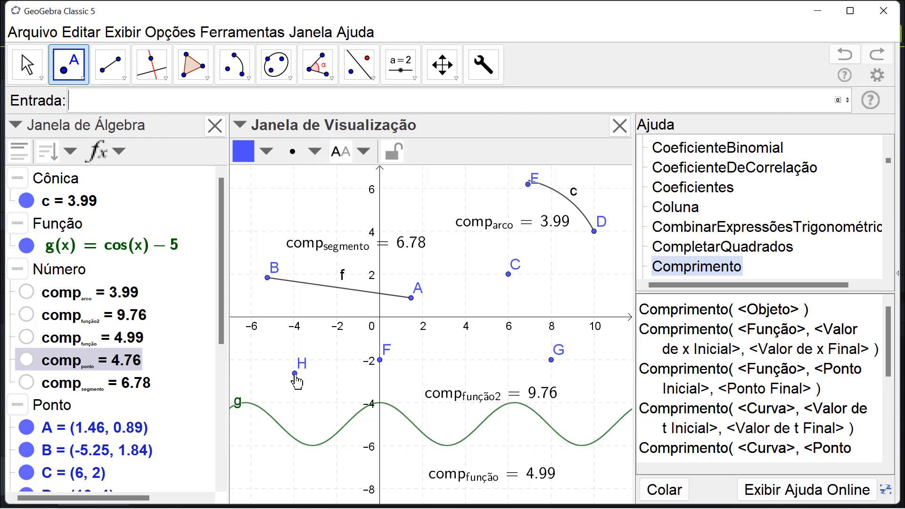
- Move point H onto the x-axis at (-4, 0), and from there to (4, 2), to vary comp_{ponto}
{"action": "left_click_drag", "start_coordinate": [296, 379], "coordinate": [296, 327]}
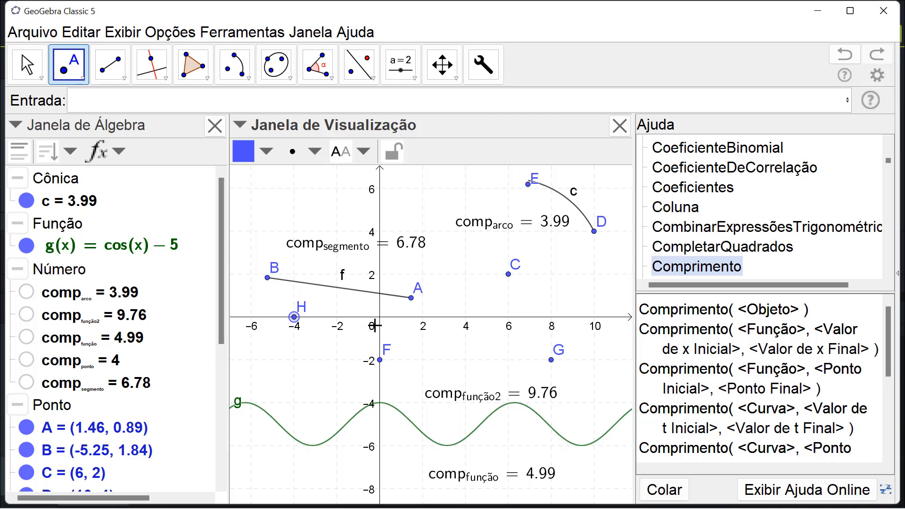
{"action": "left_click_drag", "start_coordinate": [294, 321], "coordinate": [465, 273]}
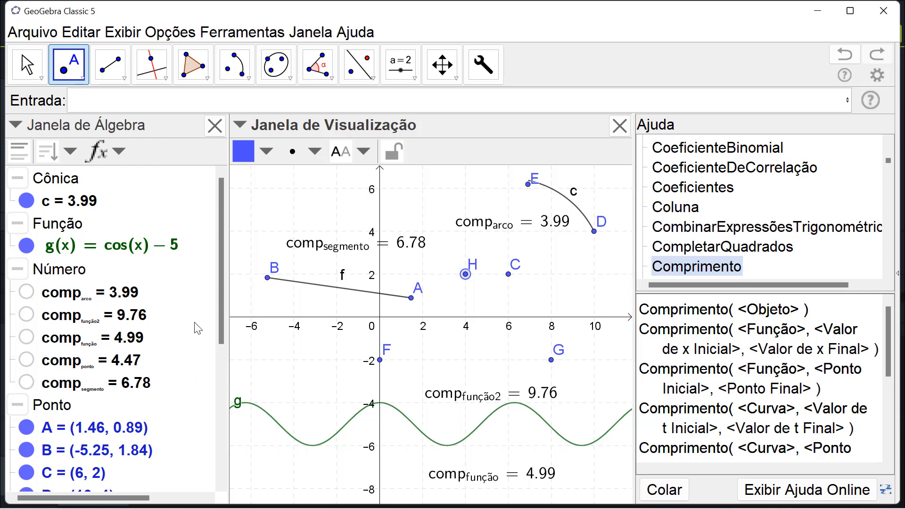
- Draw a triangle with vertices at about (-4.4, -3), (-2.65, -1.35) and (-1.22, -4.28)
{"action": "left_click", "coordinate": [197, 74]}
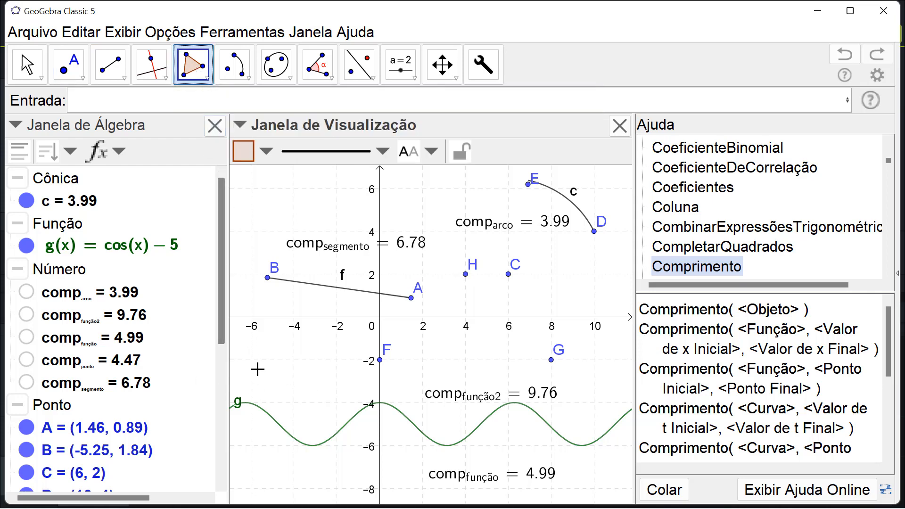
{"action": "left_click", "coordinate": [285, 380]}
{"action": "left_click", "coordinate": [322, 346]}
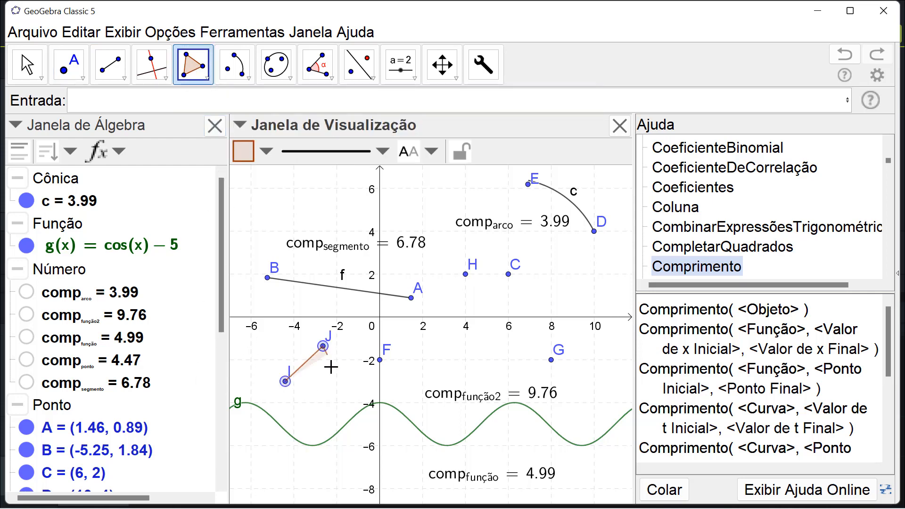
{"action": "left_click", "coordinate": [353, 408]}
{"action": "left_click", "coordinate": [285, 381]}
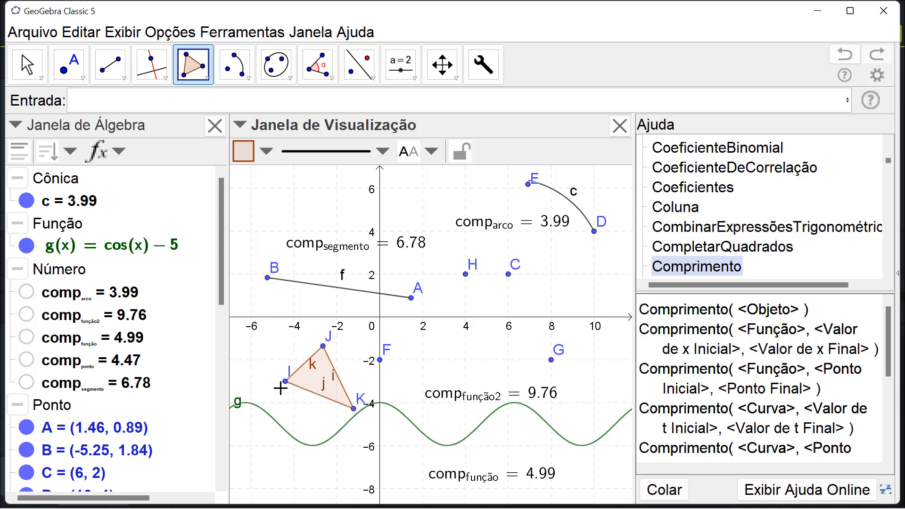
- Start a new number definition named comp_{triângulo}
{"action": "left_click", "coordinate": [142, 97]}
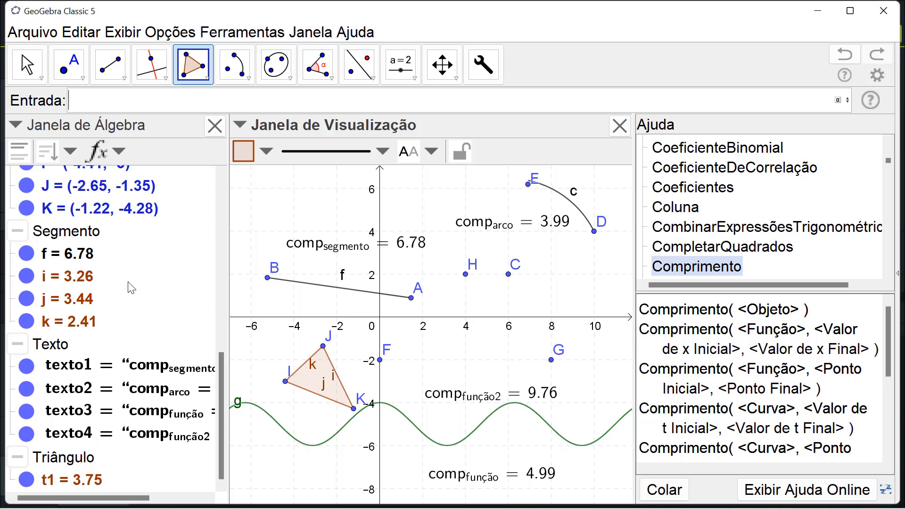
{"action": "type", "text": "comp"}
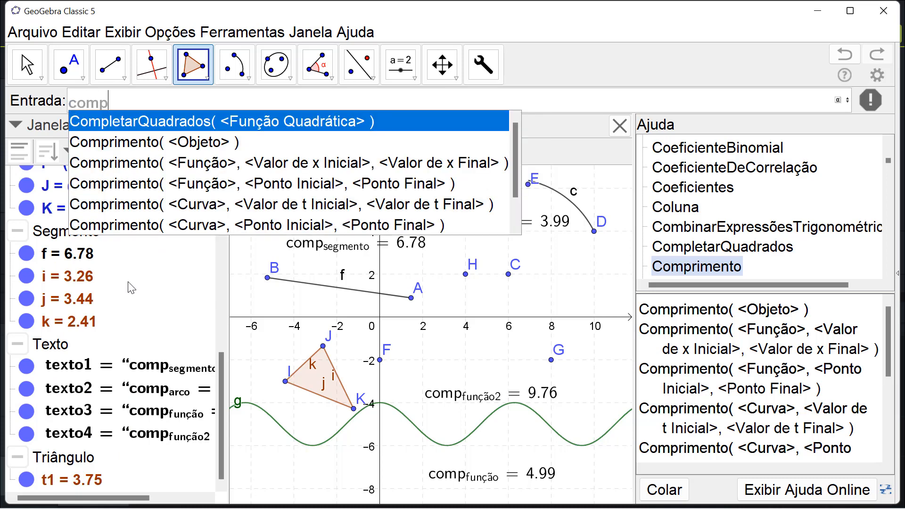
{"action": "type", "text": "_"}
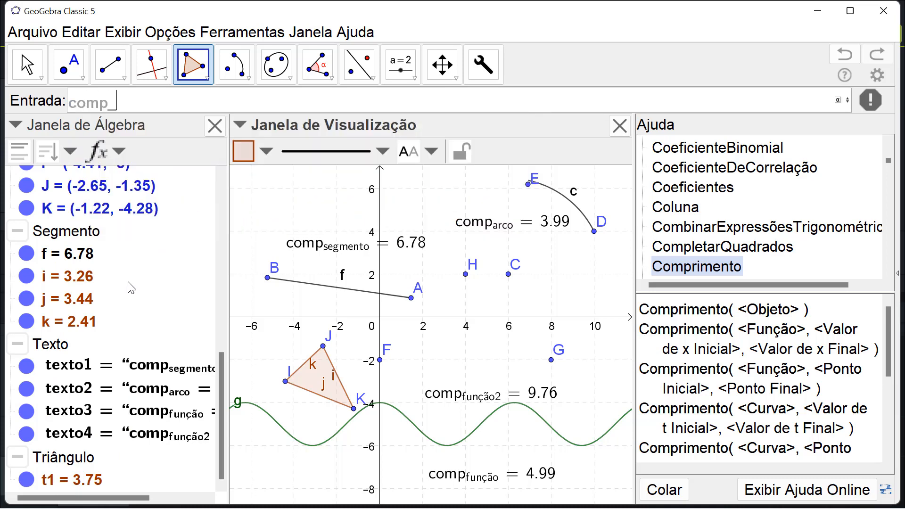
{"action": "type", "text": "{"}
{"action": "type", "text": "ti"}
{"action": "type", "text": "ri"}
{"action": "key", "text": "Escape"}
{"action": "type", "text": "ângulo"}
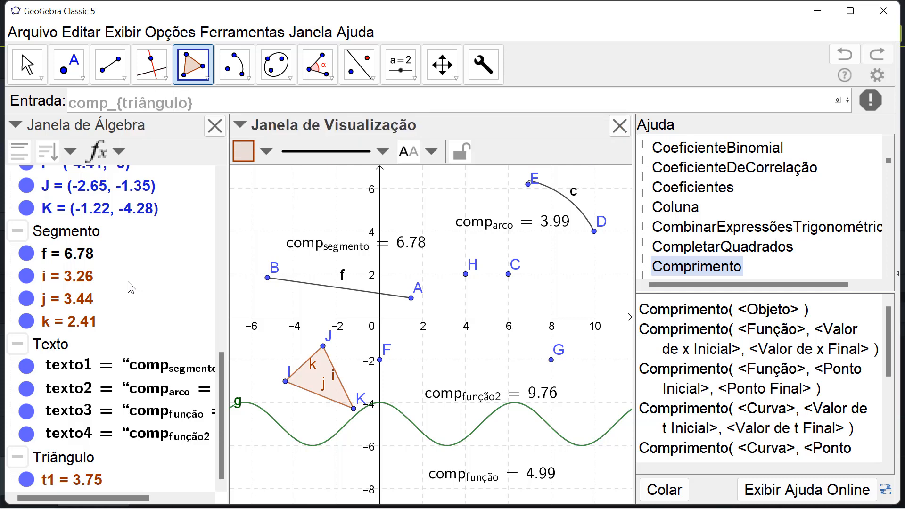
{"action": "key", "text": "Right"}
- Try to define comp_{triângulo} as Comprimento(t1), using the command's single-object form, and dismiss the resulting dialog
{"action": "type", "text": "="}
{"action": "type", "text": "compri"}
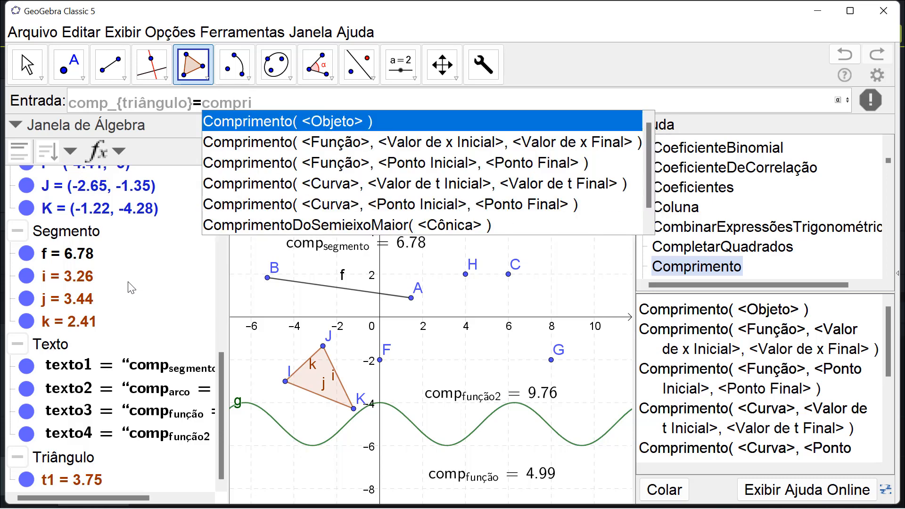
{"action": "left_click", "coordinate": [288, 127]}
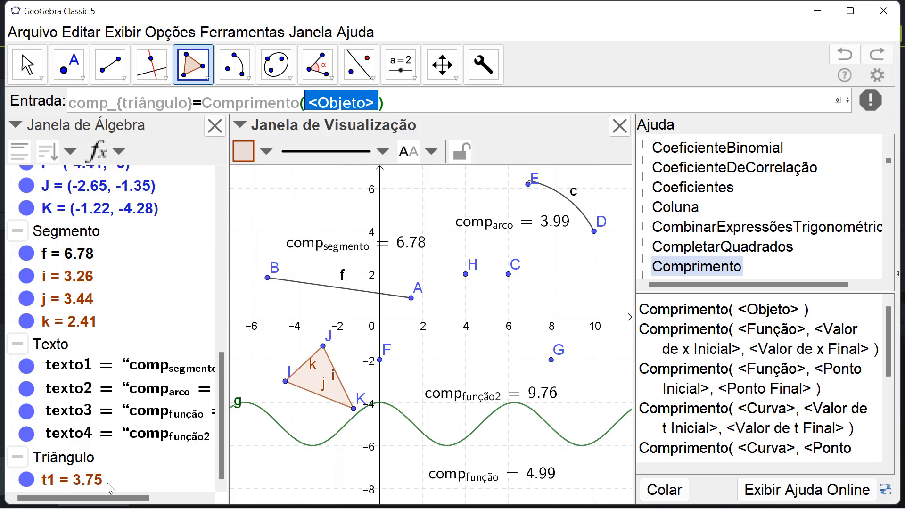
{"action": "key", "text": "BackSpace"}
{"action": "type", "text": "t1"}
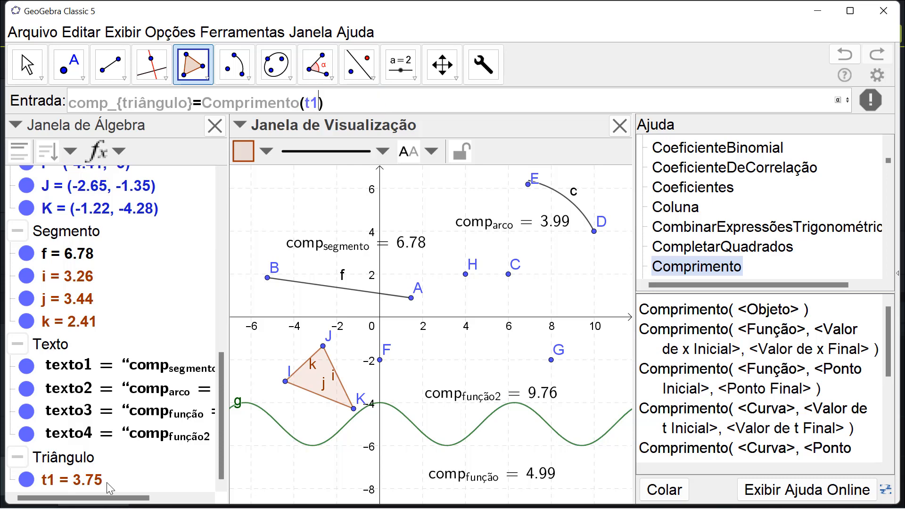
{"action": "key", "text": "Return"}
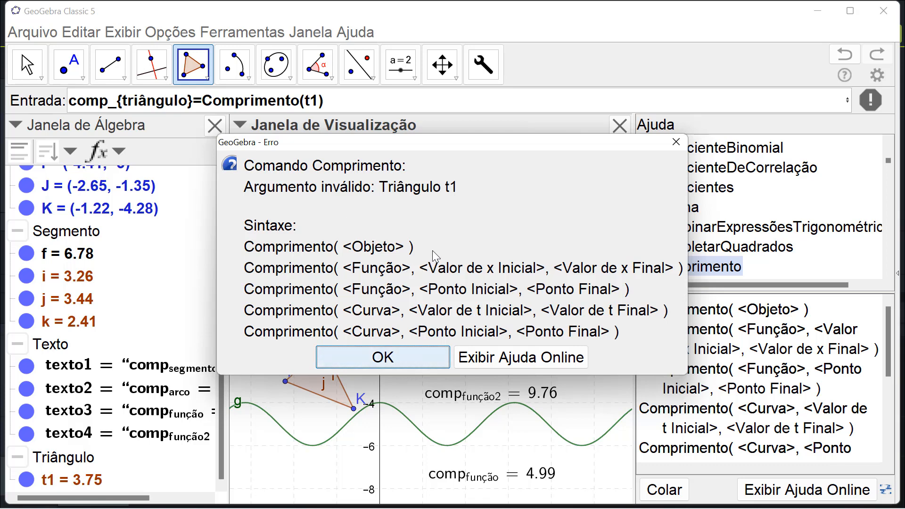
{"action": "left_click", "coordinate": [675, 142]}
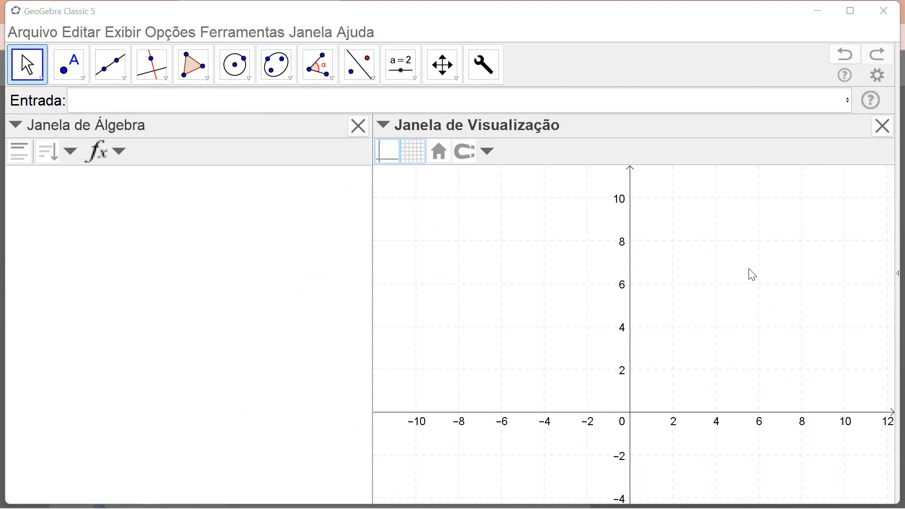
- Generate a random polynomial with GerarPolinômioAleatoriamente, using degree 3, minimum coefficient -3 and maximum coefficient 6
{"action": "left_click", "coordinate": [154, 104]}
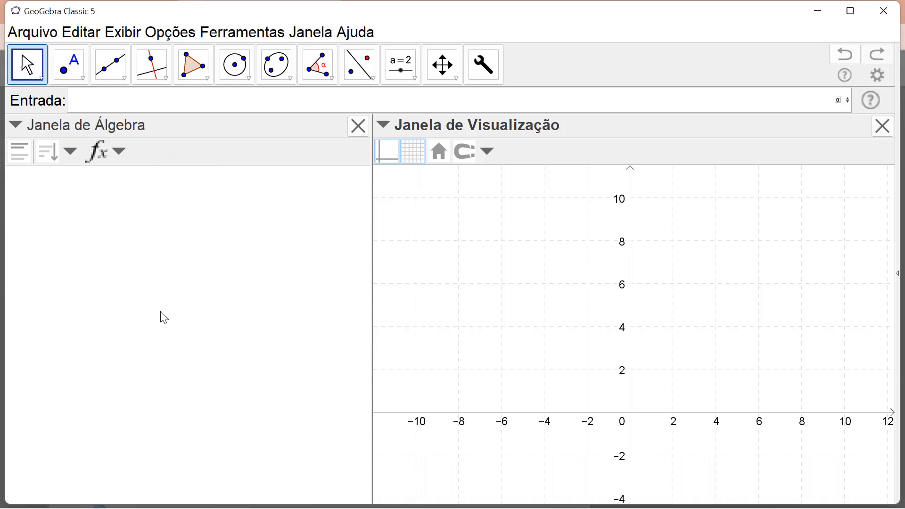
{"action": "type", "text": "gerar"}
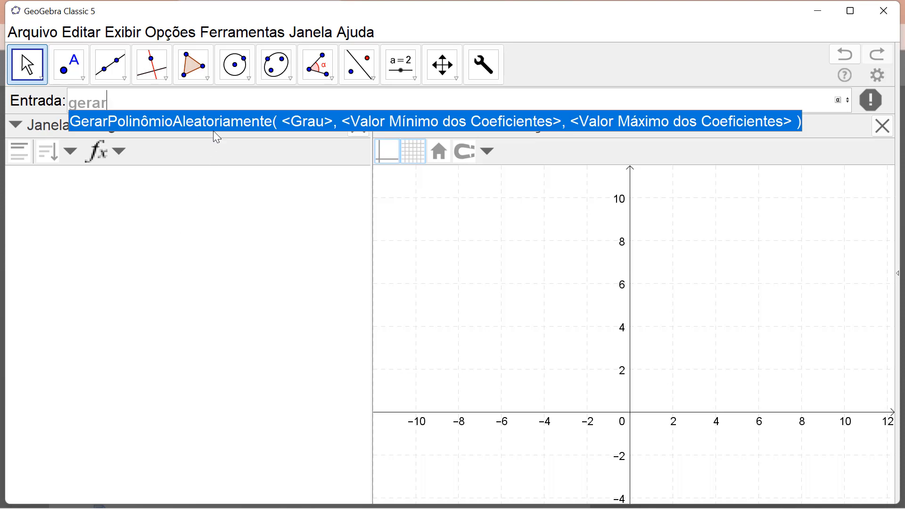
{"action": "left_click", "coordinate": [218, 124]}
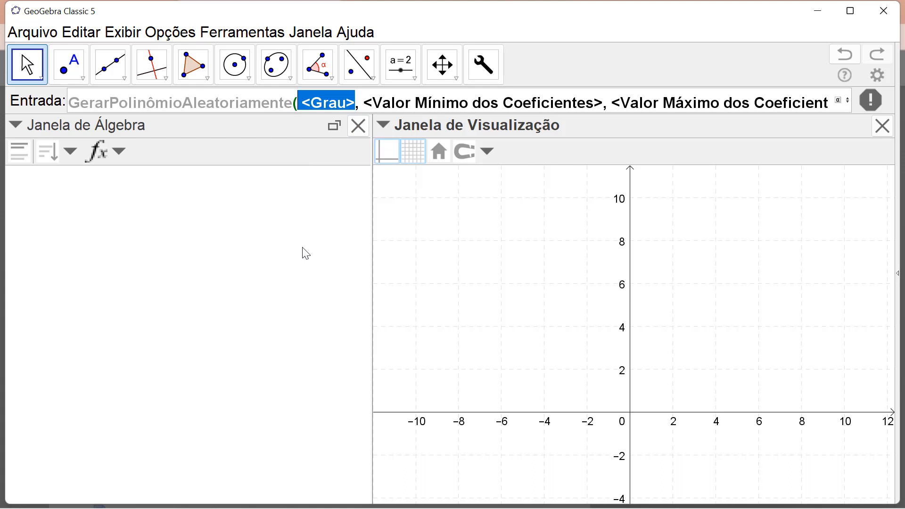
{"action": "type", "text": "3"}
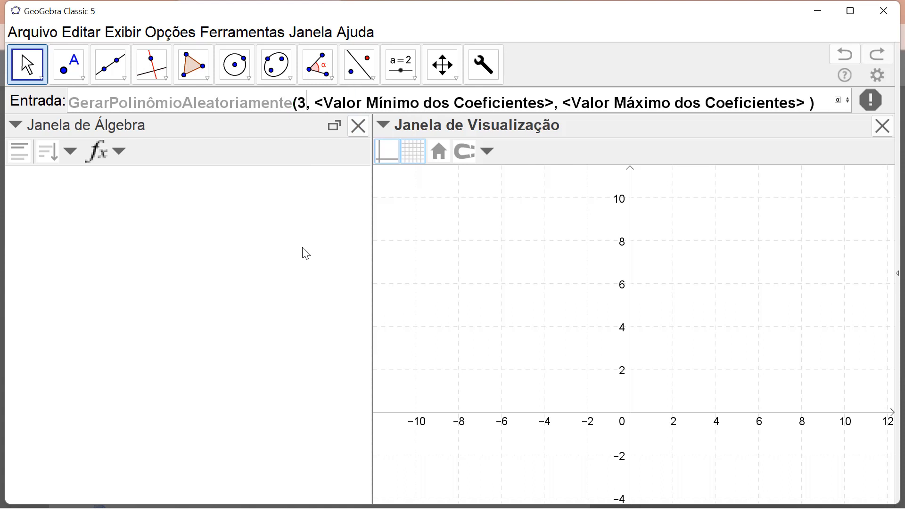
{"action": "key", "text": "Tab"}
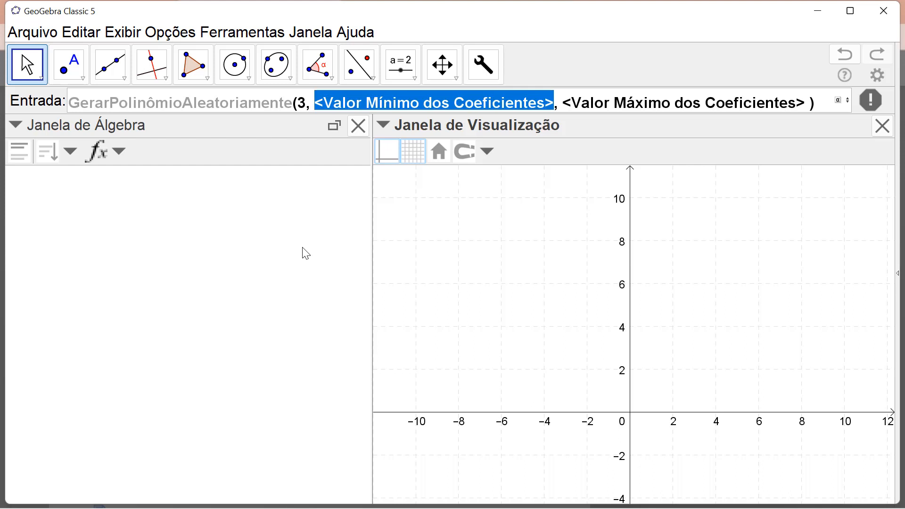
{"action": "type", "text": "-3"}
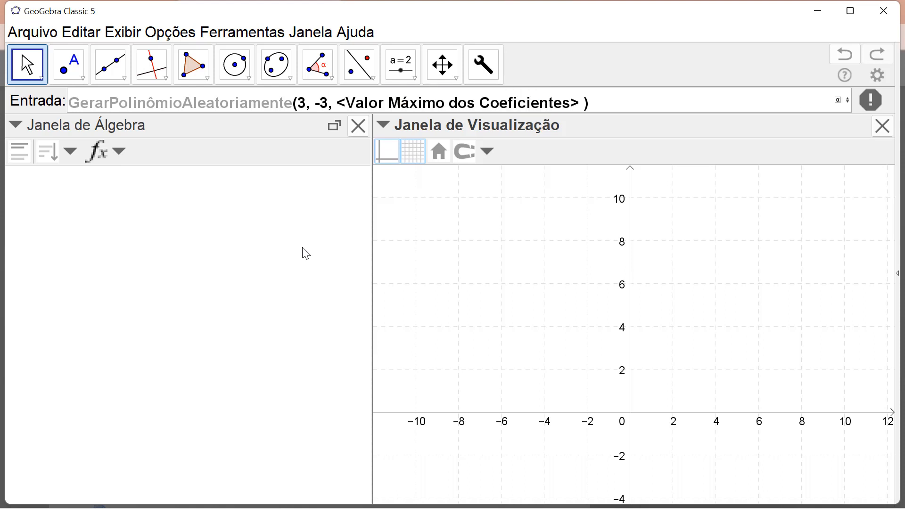
{"action": "key", "text": "Tab"}
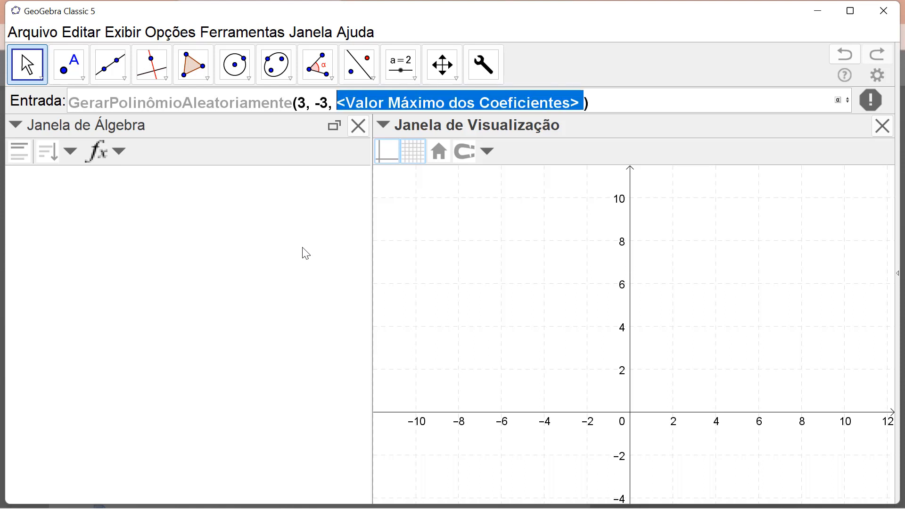
{"action": "type", "text": "6"}
{"action": "key", "text": "Return"}
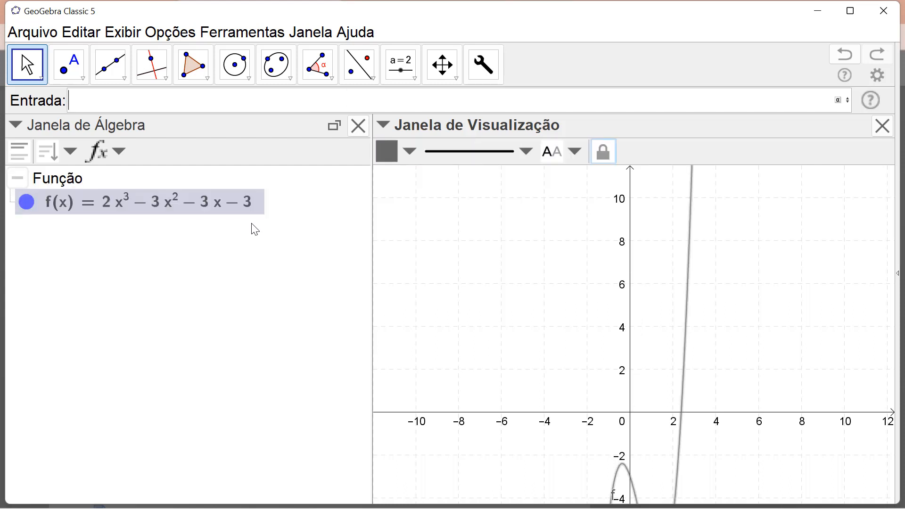
- Colour the graph of function f magenta and recalculate its random coefficients repeatedly
{"action": "left_click", "coordinate": [521, 353]}
{"action": "left_click_drag", "start_coordinate": [522, 354], "coordinate": [481, 223]}
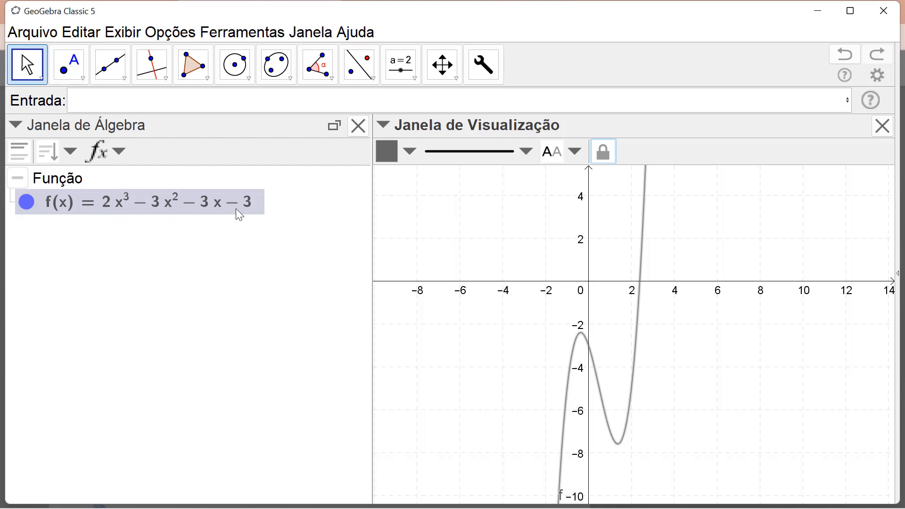
{"action": "mouse_move", "coordinate": [236, 210]}
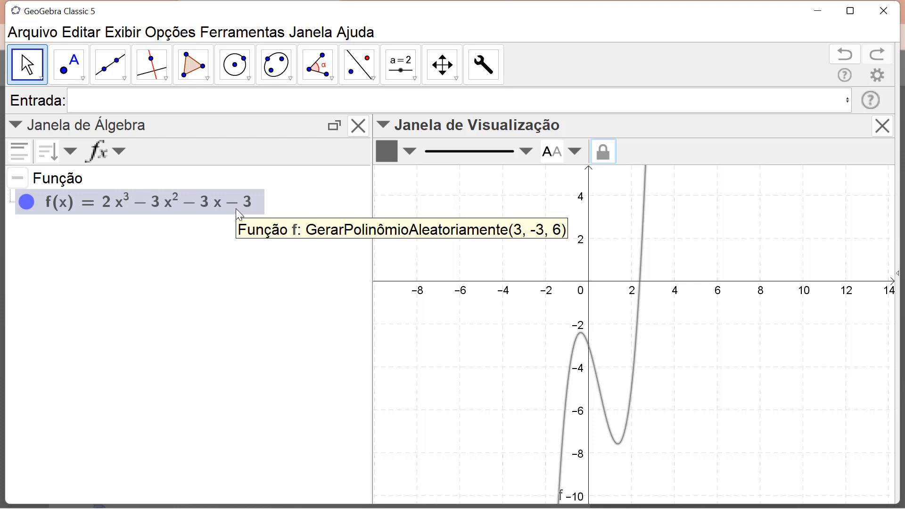
{"action": "left_click", "coordinate": [406, 149]}
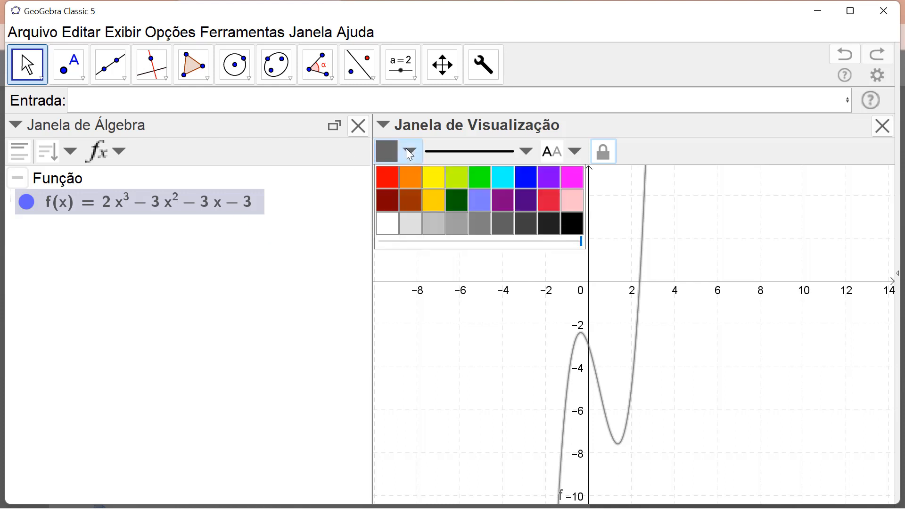
{"action": "left_click", "coordinate": [572, 182]}
{"action": "left_click", "coordinate": [302, 364]}
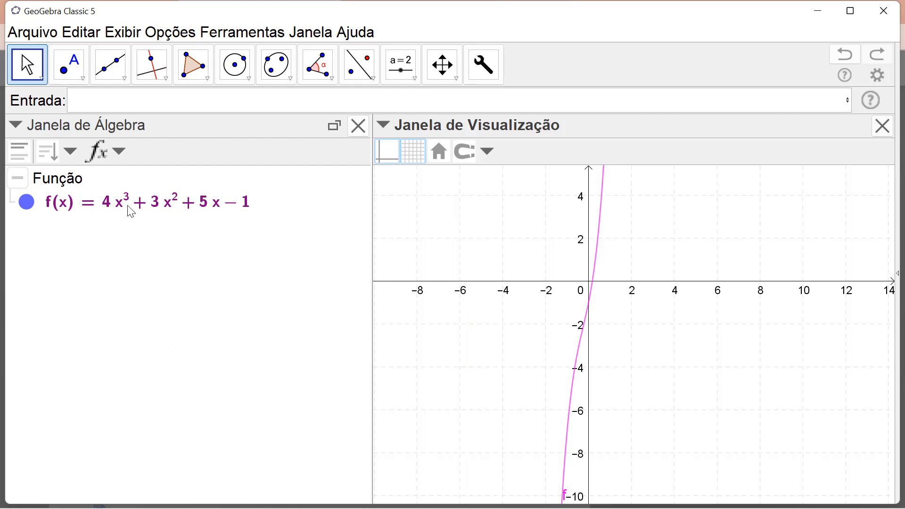
{"action": "key", "text": "F9"}
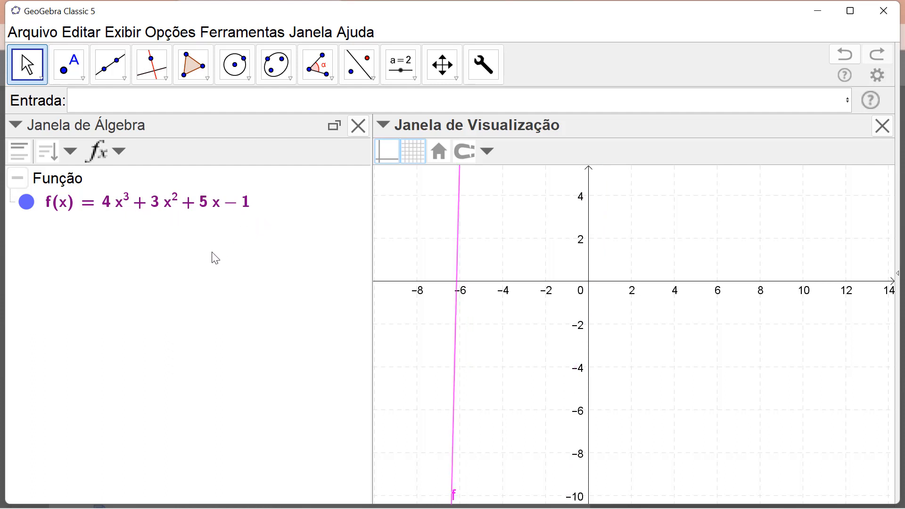
{"action": "key", "text": "F9"}
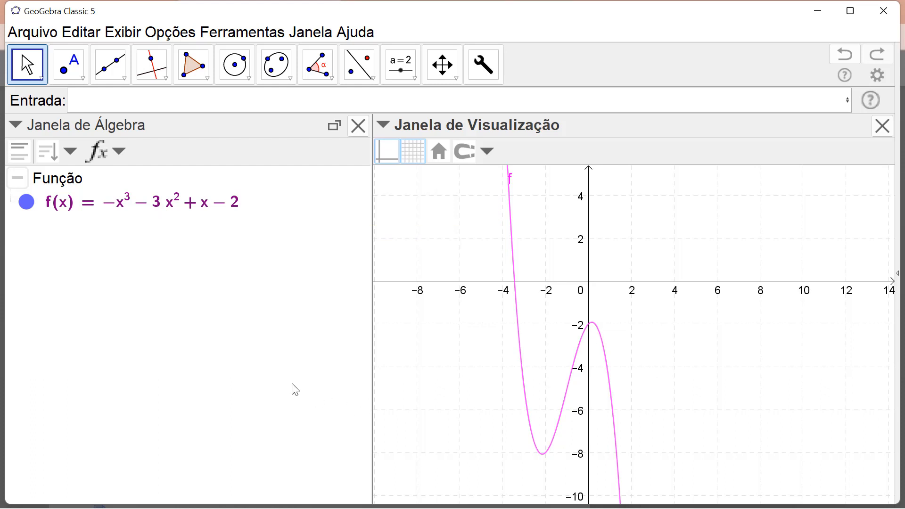
- Create a list of the polynomial's coefficients with Coeficientes(f), using the command's polynomial form
{"action": "left_click", "coordinate": [160, 100]}
{"action": "type", "text": "coefi"}
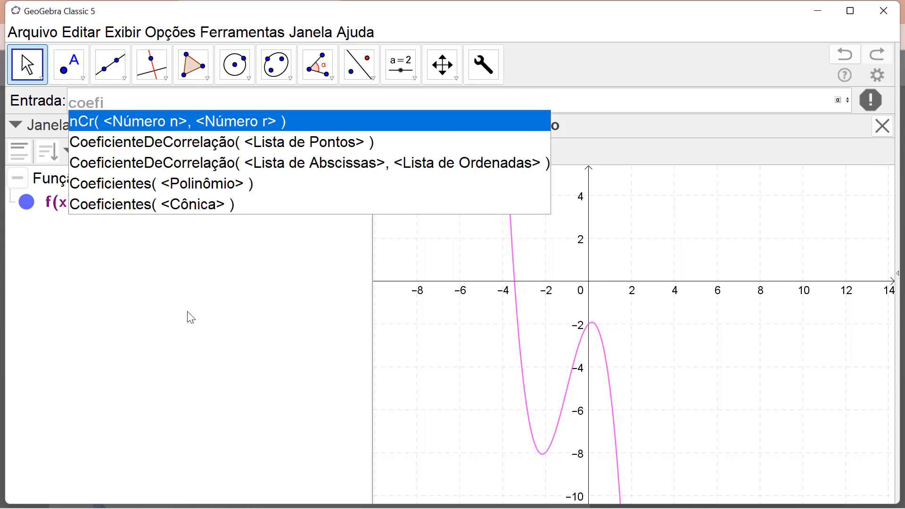
{"action": "left_click", "coordinate": [140, 192]}
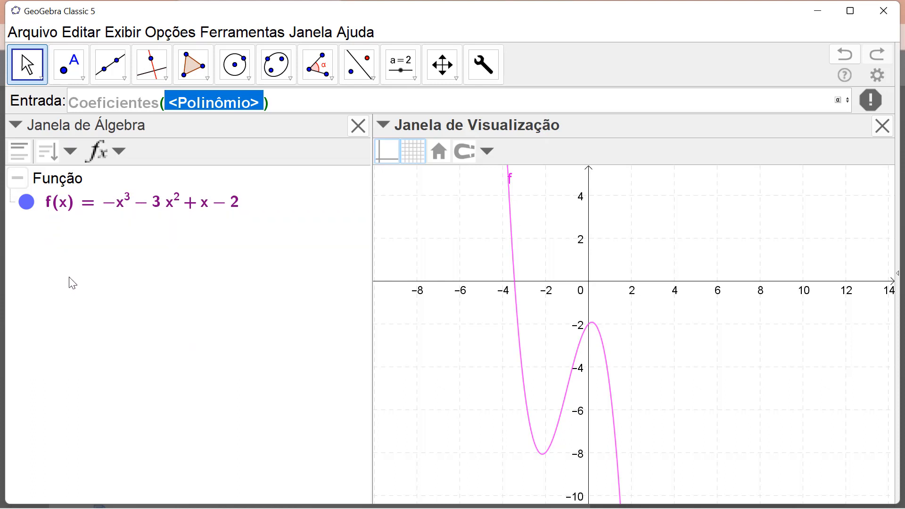
{"action": "type", "text": "f"}
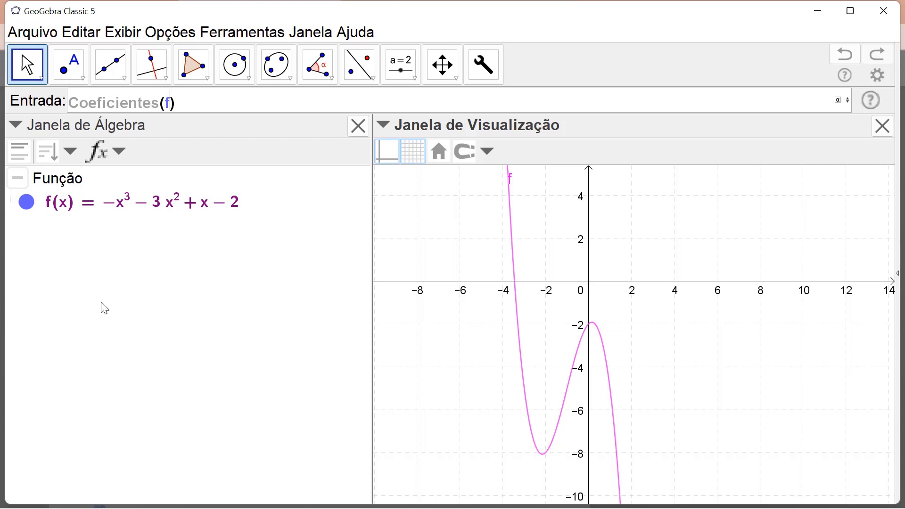
{"action": "key", "text": "Return"}
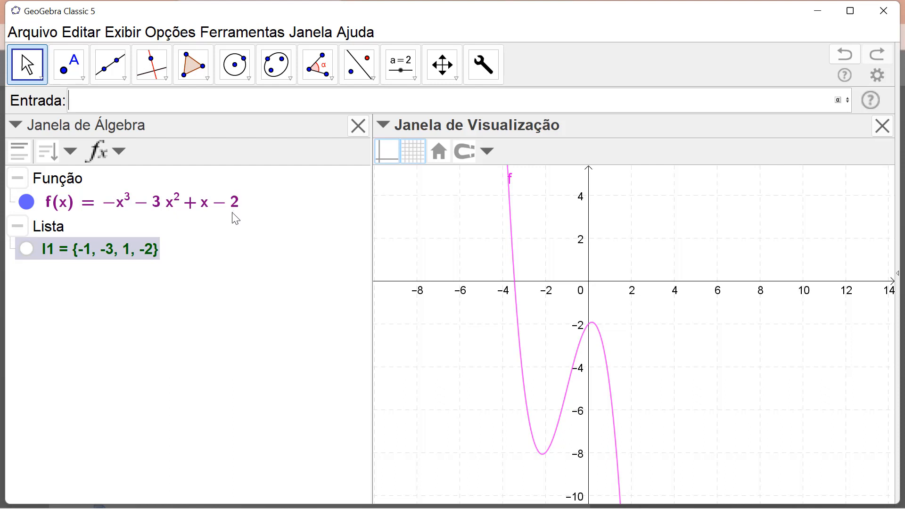
- Recalculate the random polynomial f several times to compare its terms with the linked coefficient list
{"action": "mouse_move", "coordinate": [236, 218]}
{"action": "key", "text": "ctrl+r"}
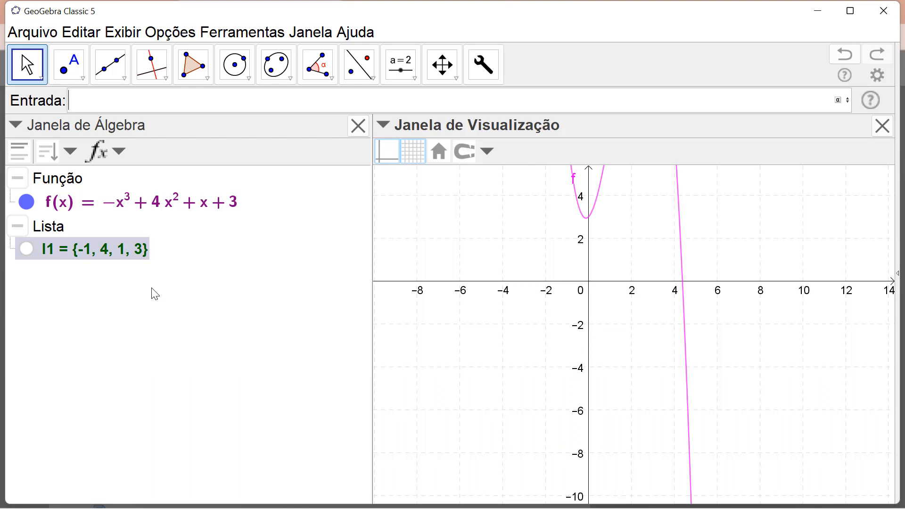
{"action": "key", "text": "ctrl+r"}
{"action": "key", "text": "ctrl+r"}
{"action": "key", "text": "ctrl+r"}
{"action": "key", "text": "ctrl+r"}
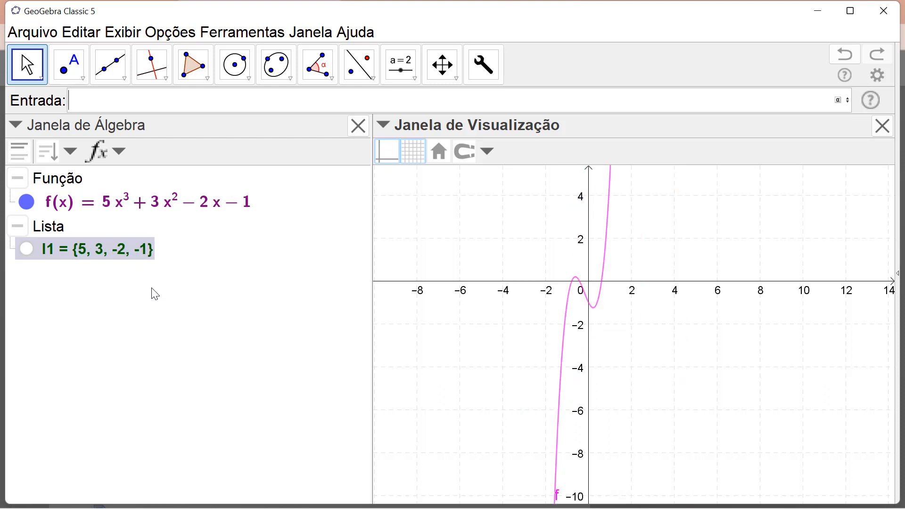
{"action": "key", "text": "ctrl+r"}
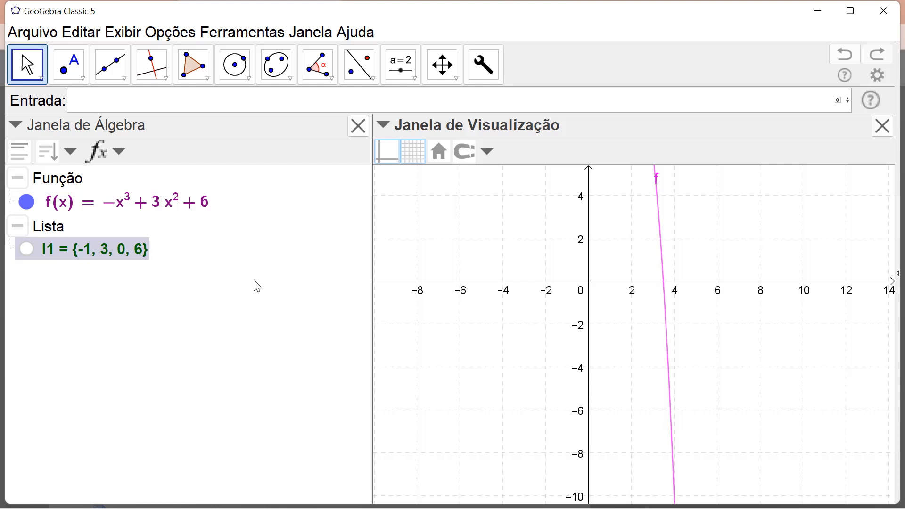
{"action": "key", "text": "ctrl+r"}
{"action": "key", "text": "ctrl+r"}
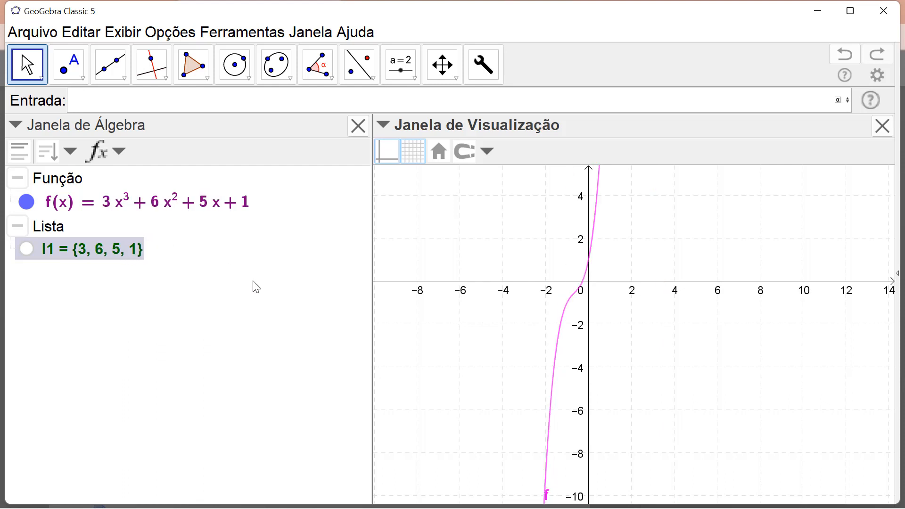
{"action": "key", "text": "ctrl+r"}
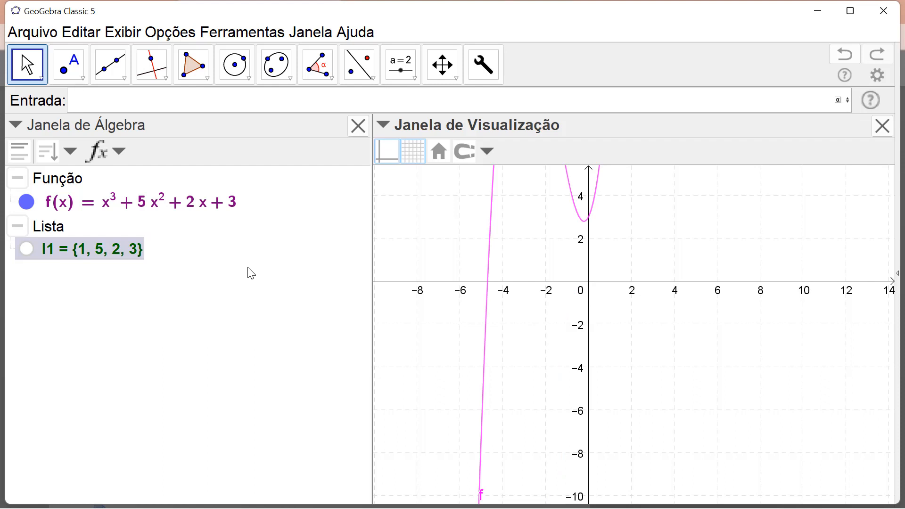
- Create the real root point of function f with the single-argument polynomial form Raiz(f)
{"action": "left_click_drag", "start_coordinate": [434, 206], "coordinate": [446, 315]}
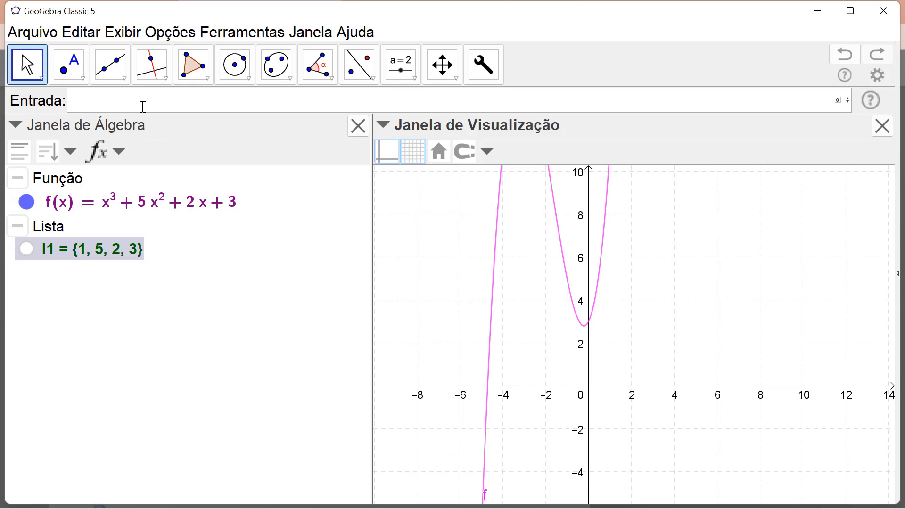
{"action": "type", "text": "rai"}
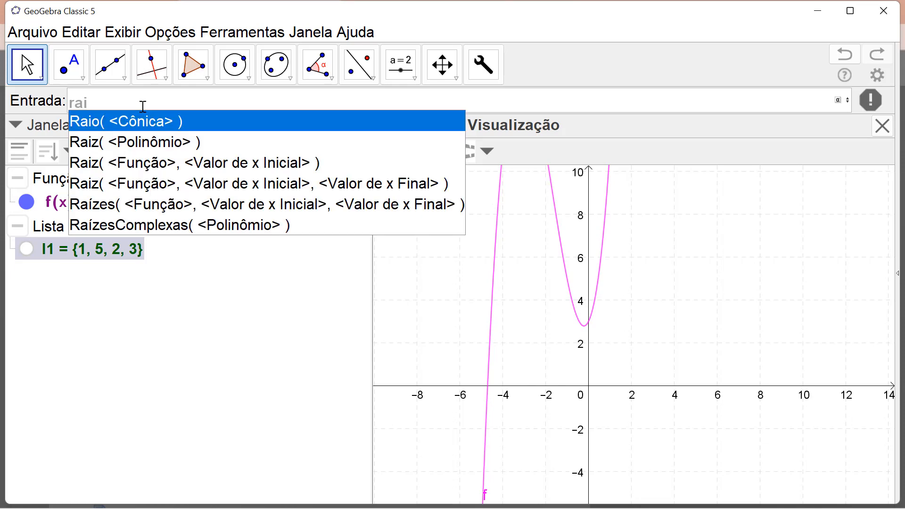
{"action": "left_click", "coordinate": [140, 149]}
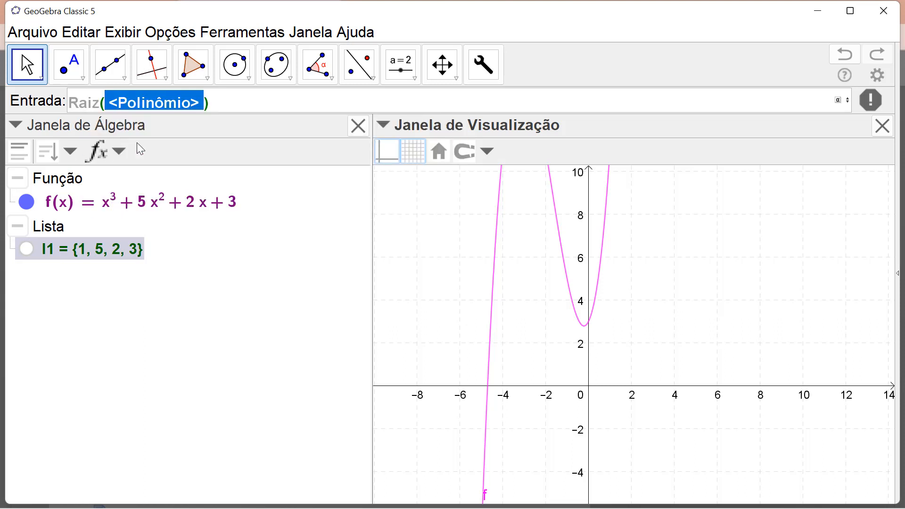
{"action": "type", "text": "f"}
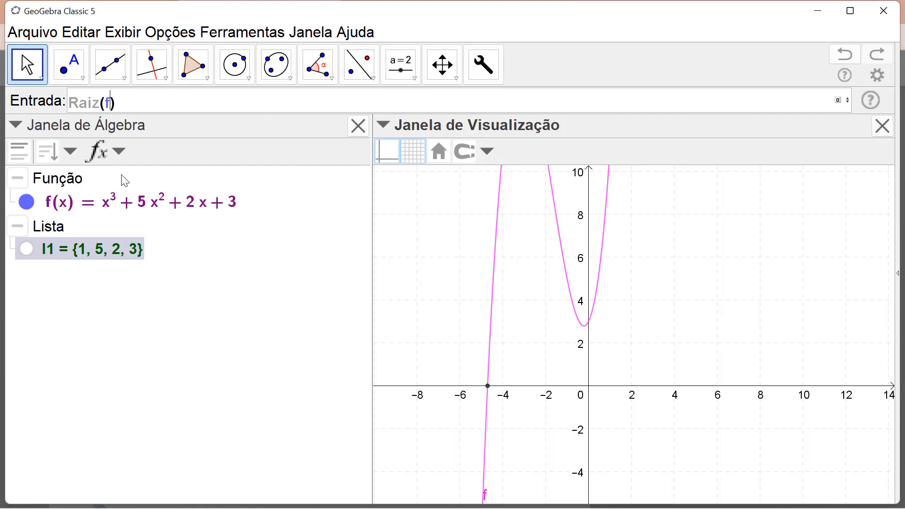
{"action": "mouse_move", "coordinate": [115, 215]}
{"action": "key", "text": "Return"}
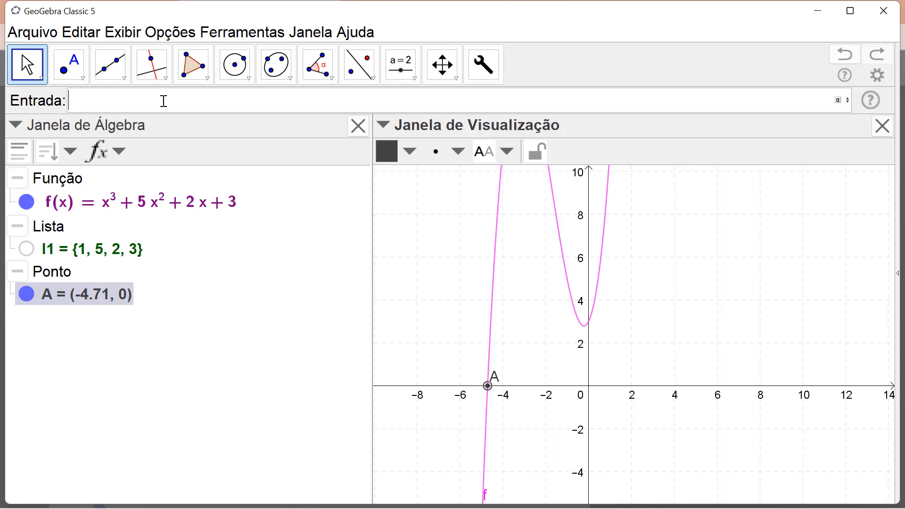
- Plot all complex roots of the polynomial with the command RaízesComplexas(f)
{"action": "type", "text": "raize"}
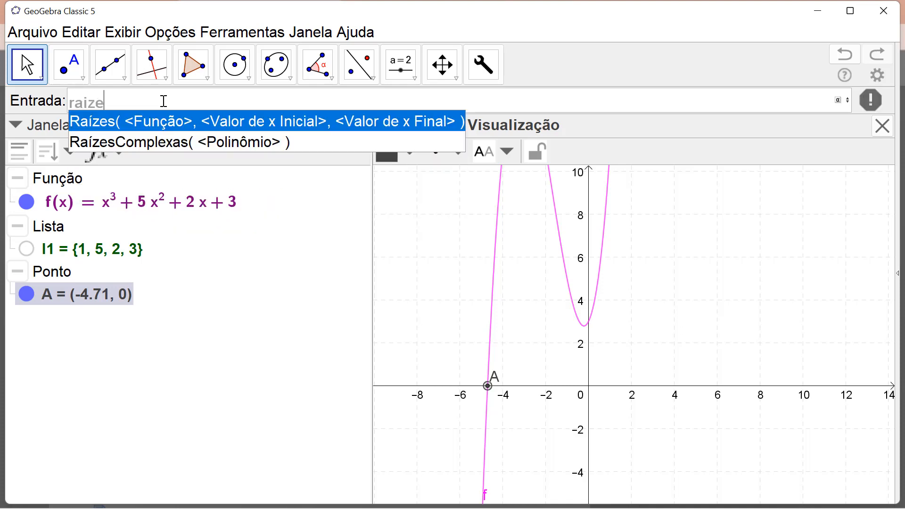
{"action": "type", "text": "s"}
{"action": "left_click", "coordinate": [172, 149]}
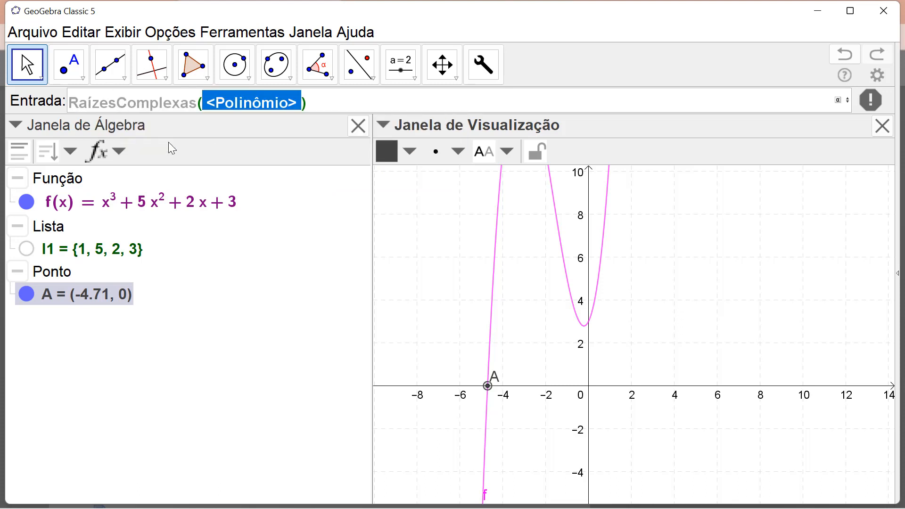
{"action": "type", "text": "f"}
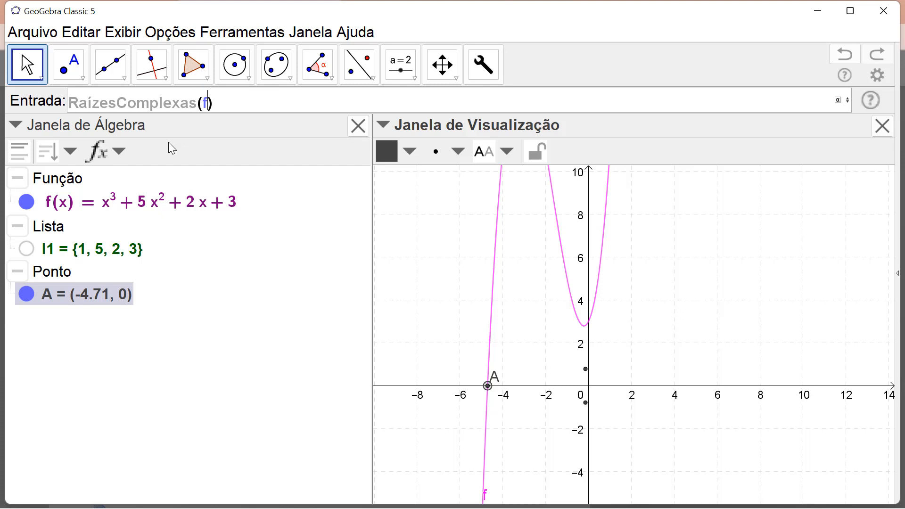
{"action": "key", "text": "Return"}
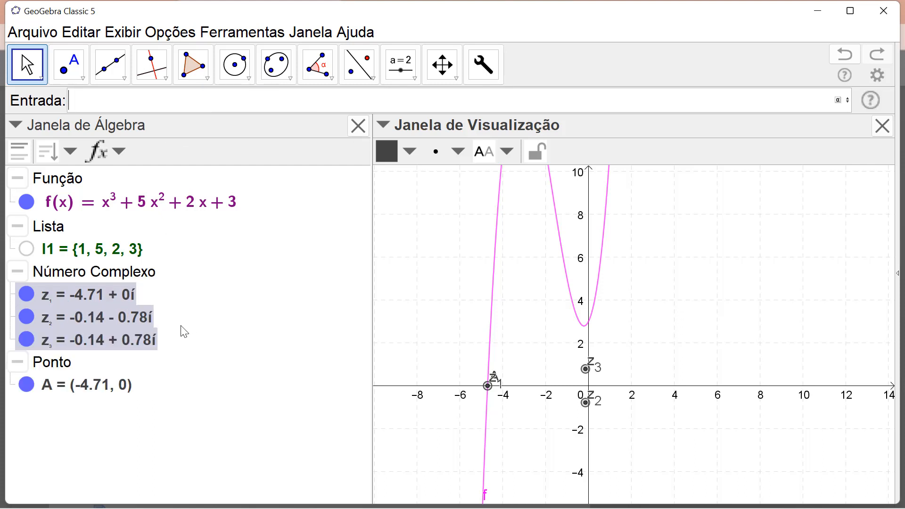
- Recalculate the random polynomial f repeatedly, with point A temporarily hidden, to compare its real and complex roots with the graph
{"action": "mouse_move", "coordinate": [489, 396]}
{"action": "left_click", "coordinate": [27, 385]}
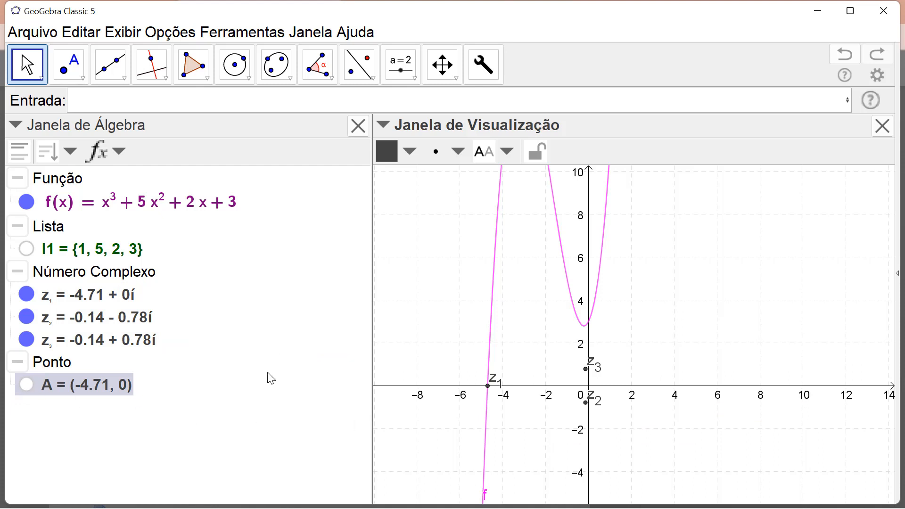
{"action": "key", "text": "ctrl+r"}
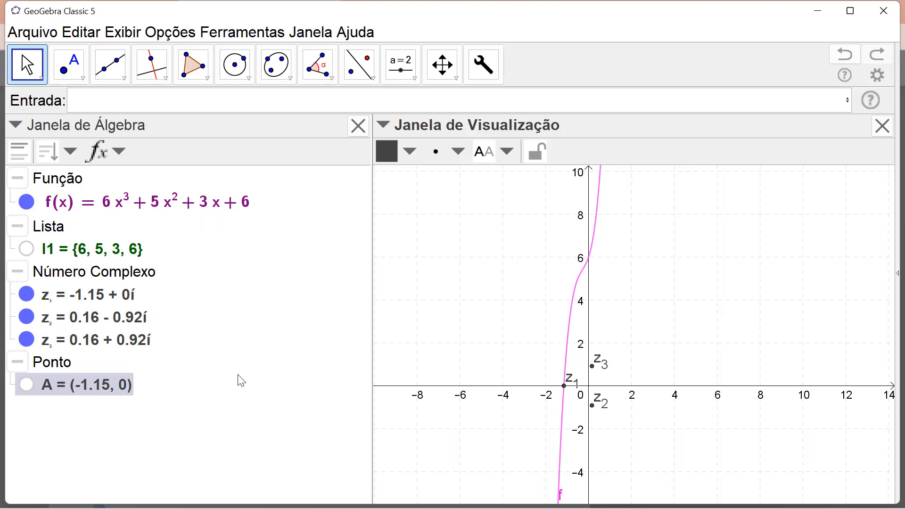
{"action": "key", "text": "ctrl+r"}
{"action": "key", "text": "ctrl+r"}
{"action": "key", "text": "ctrl+r"}
{"action": "key", "text": "ctrl+r"}
{"action": "key", "text": "ctrl+r"}
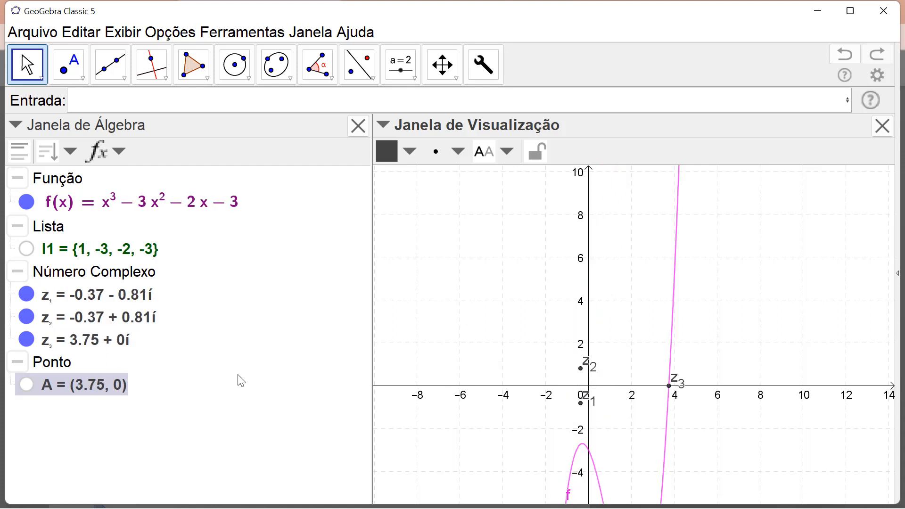
{"action": "key", "text": "ctrl+r"}
{"action": "key", "text": "ctrl+r"}
{"action": "key", "text": "ctrl+r"}
{"action": "key", "text": "ctrl+r"}
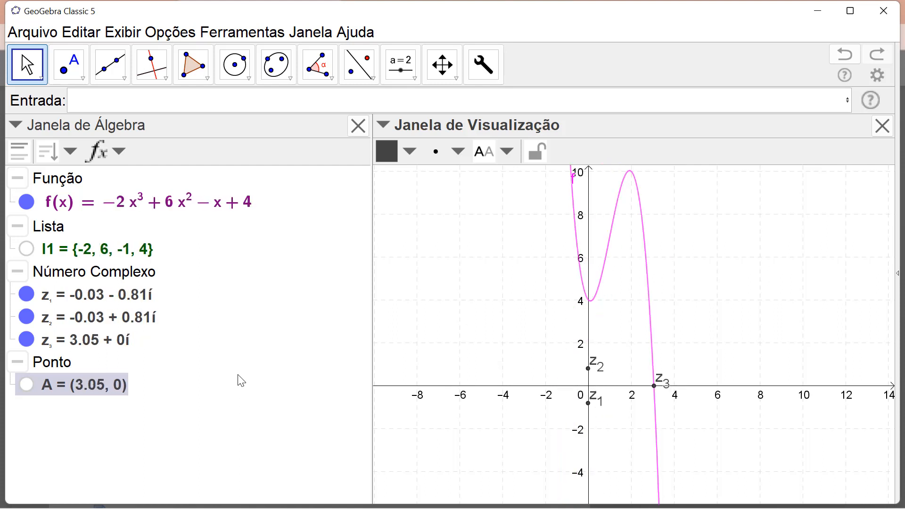
{"action": "key", "text": "ctrl+r"}
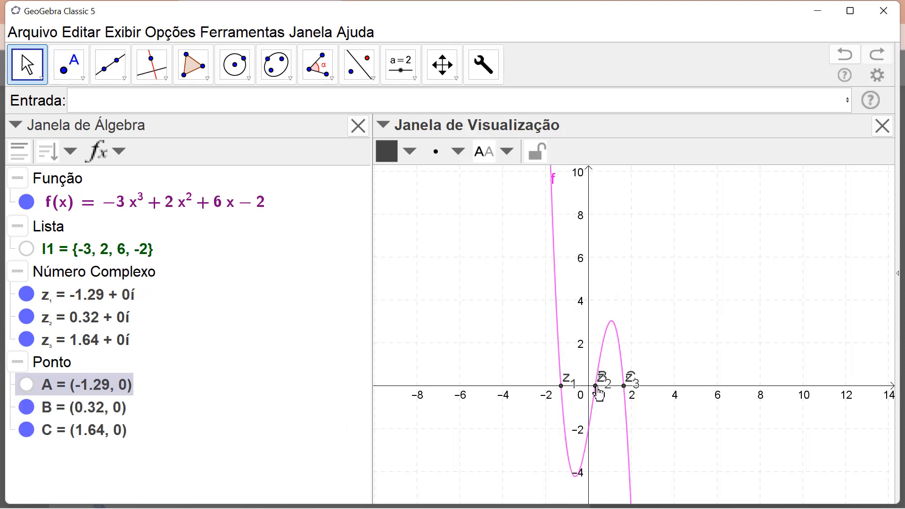
{"action": "mouse_move", "coordinate": [625, 395]}
{"action": "left_click", "coordinate": [27, 387]}
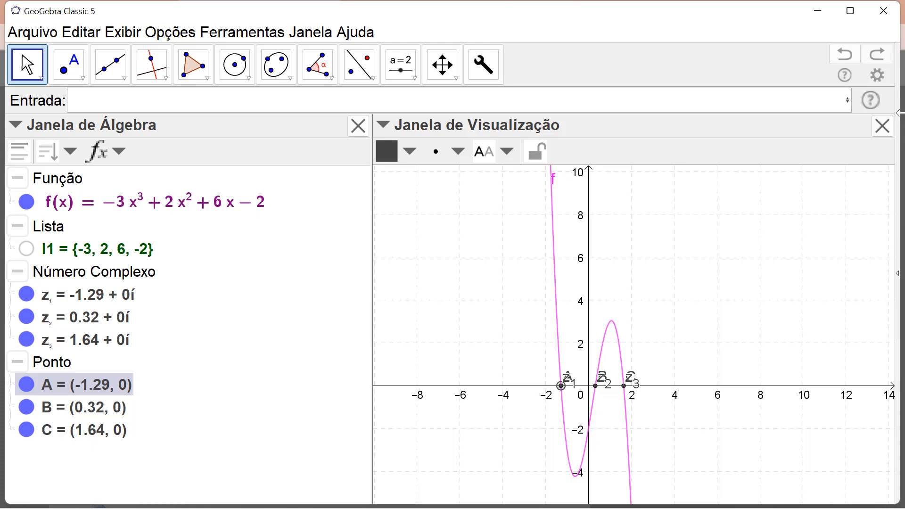
- Open the command help and examine the syntax forms of the Arco command in the Geometria category
{"action": "left_click", "coordinate": [871, 102]}
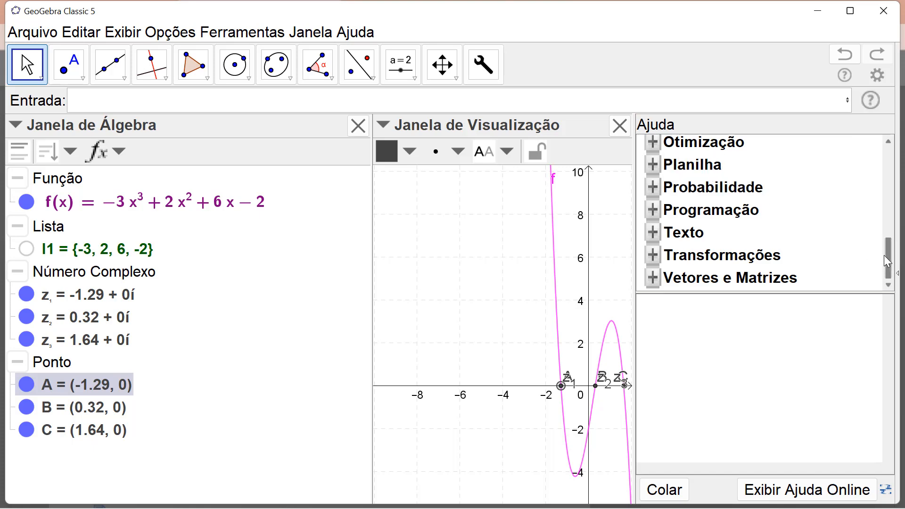
{"action": "left_click_drag", "start_coordinate": [888, 254], "coordinate": [888, 203]}
{"action": "double_click", "coordinate": [712, 240]}
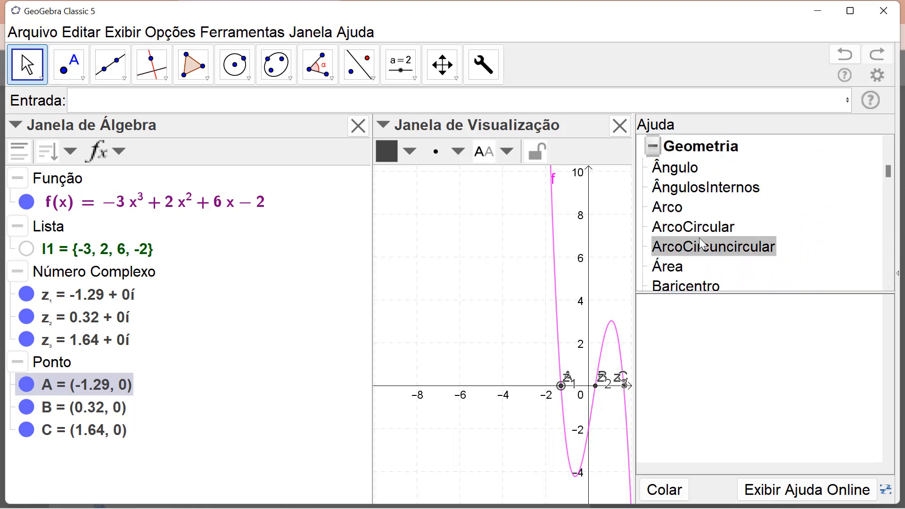
{"action": "left_click", "coordinate": [671, 210]}
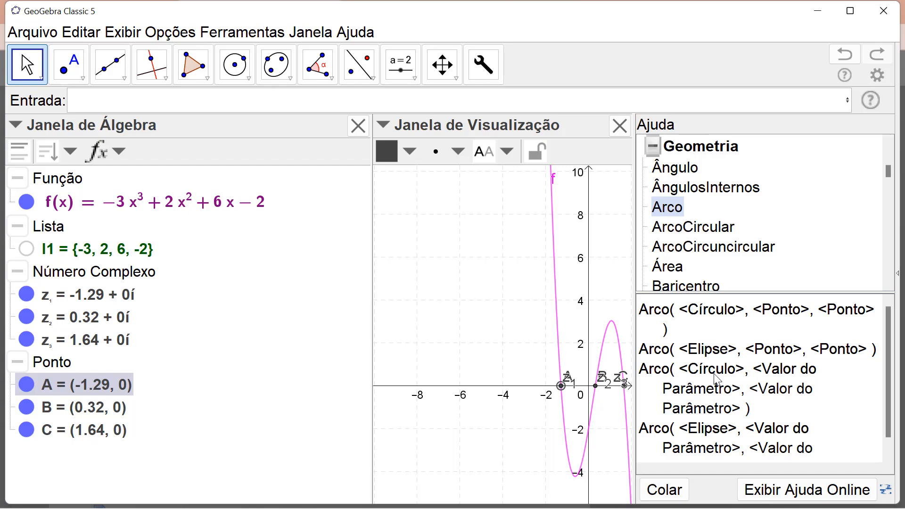
- Open the online help page for the Arco command in the browser and translate it into Portuguese
{"action": "left_click", "coordinate": [799, 490]}
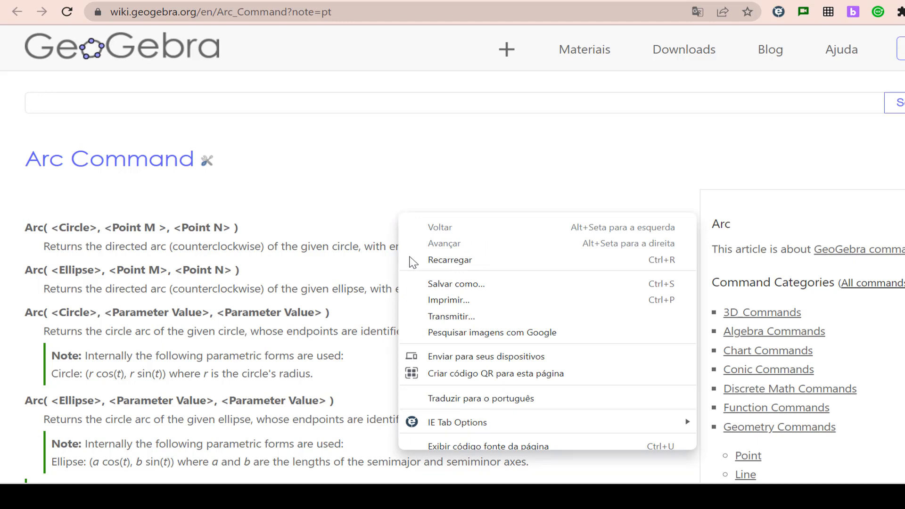
{"action": "left_click", "coordinate": [466, 405]}
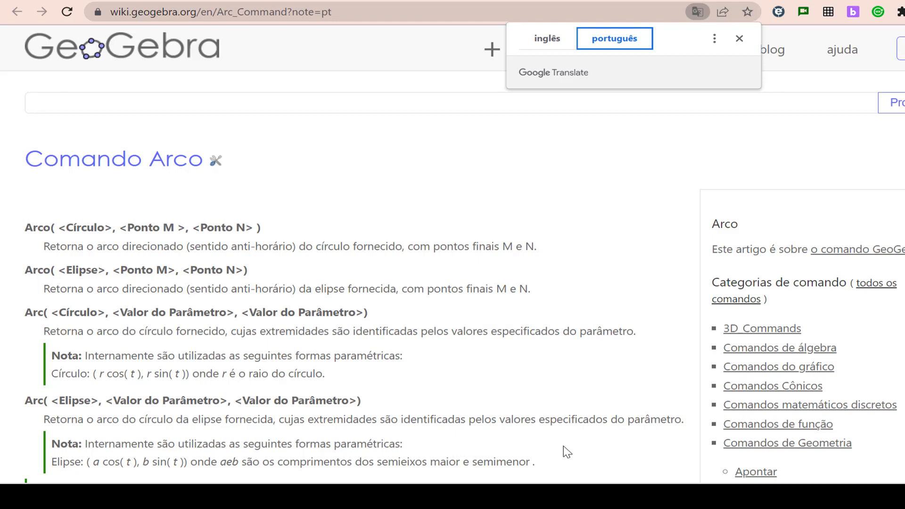
{"action": "left_click", "coordinate": [537, 44]}
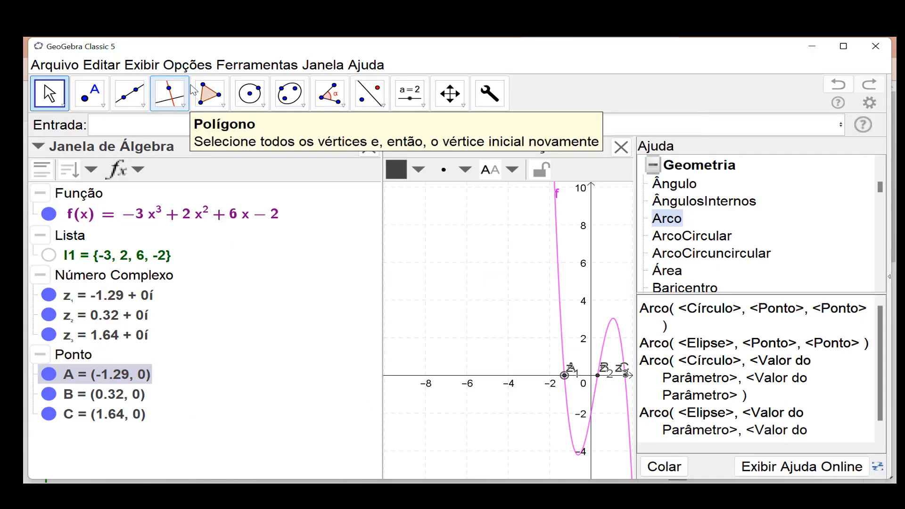
- Return to GeoGebra, switch the interface language to English (US), and check the English command in function f's definition
{"action": "left_click", "coordinate": [194, 66]}
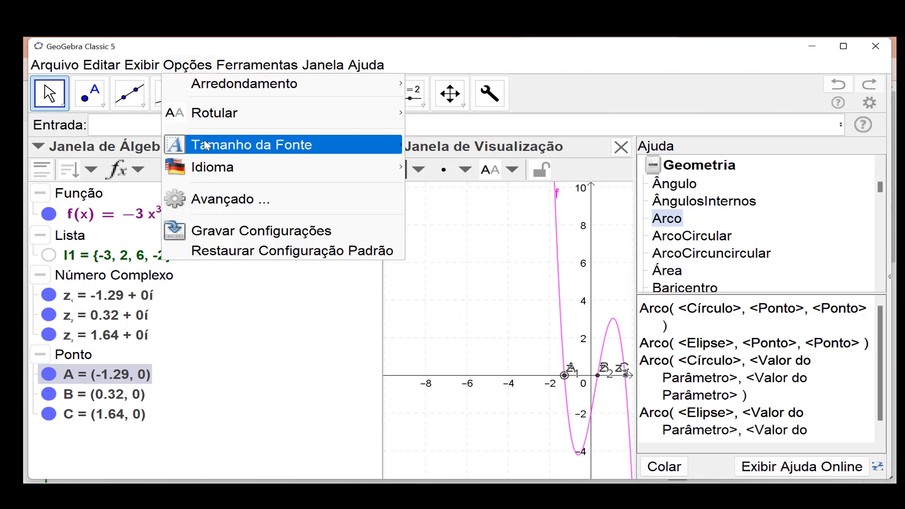
{"action": "mouse_move", "coordinate": [213, 176]}
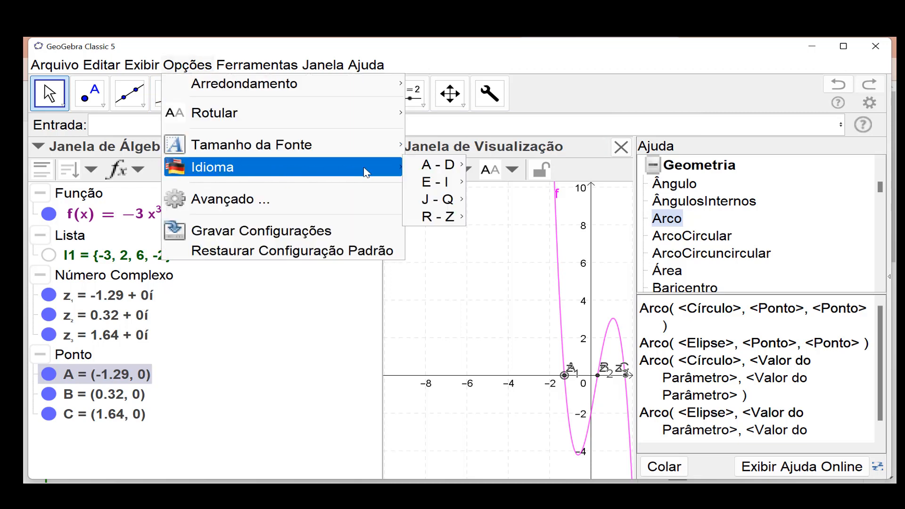
{"action": "mouse_move", "coordinate": [432, 187]}
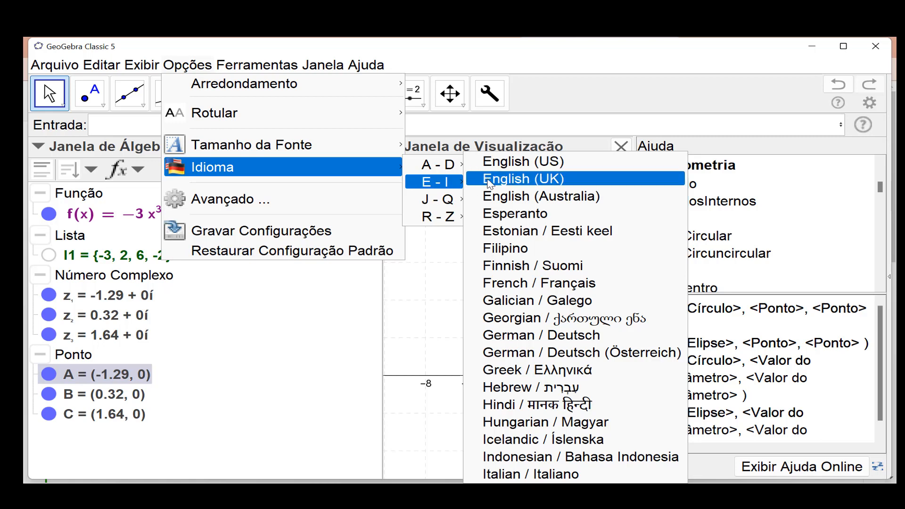
{"action": "left_click", "coordinate": [513, 167]}
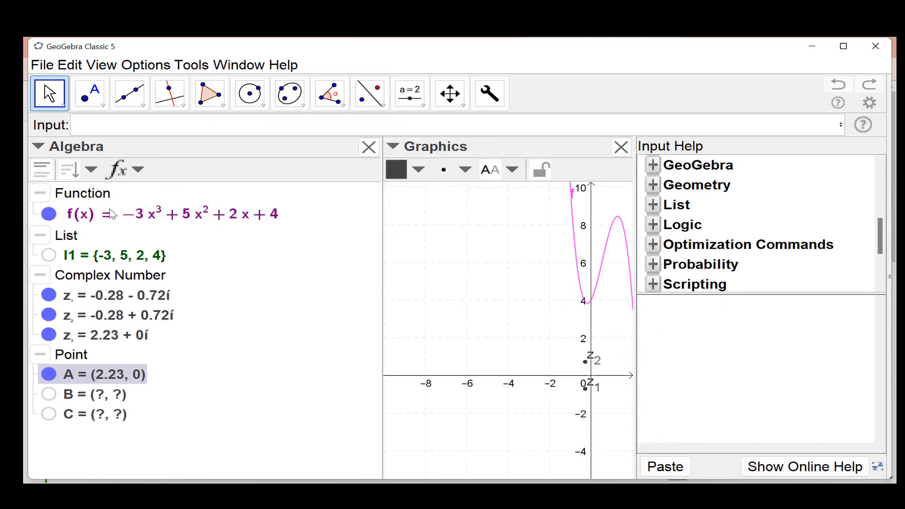
{"action": "double_click", "coordinate": [98, 220]}
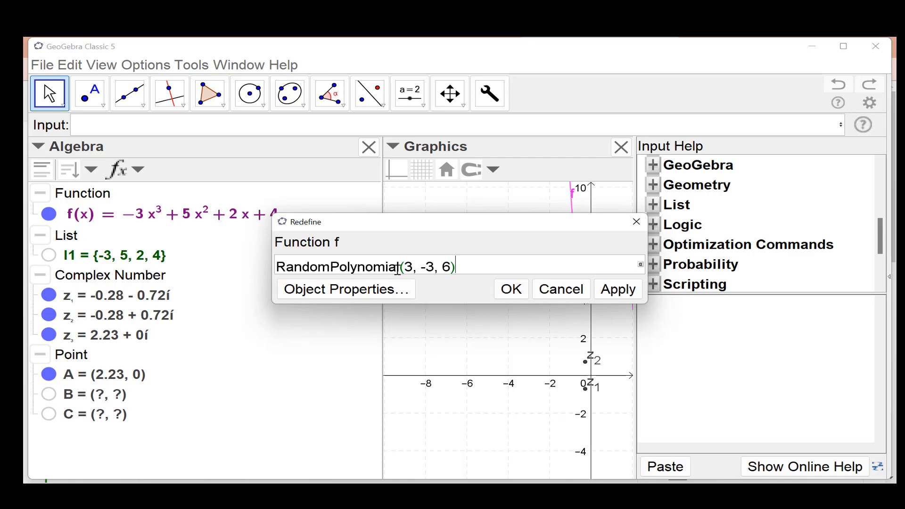
{"action": "left_click", "coordinate": [516, 294]}
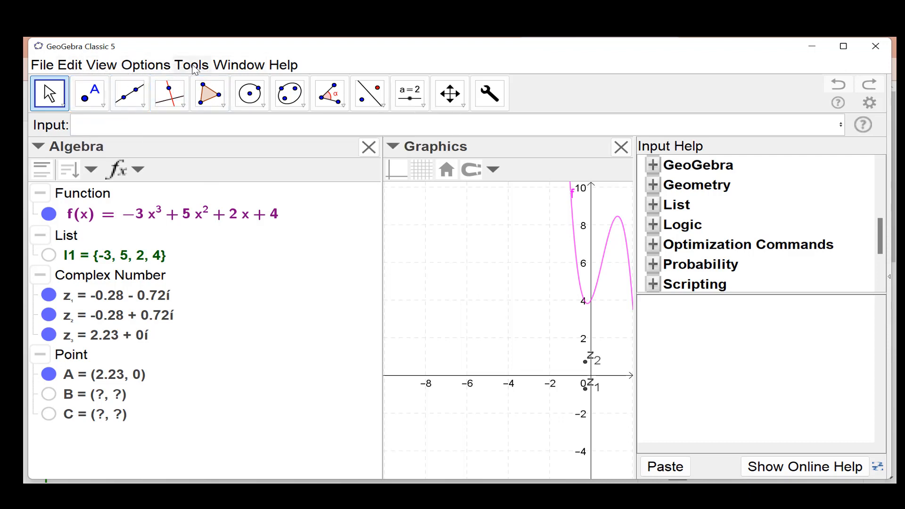
{"action": "left_click", "coordinate": [169, 68]}
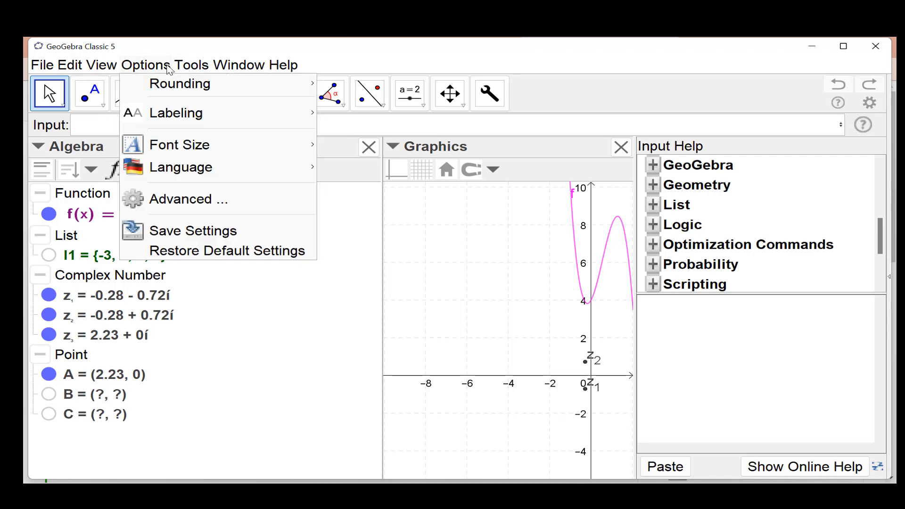
{"action": "mouse_move", "coordinate": [193, 168]}
{"action": "mouse_move", "coordinate": [341, 174]}
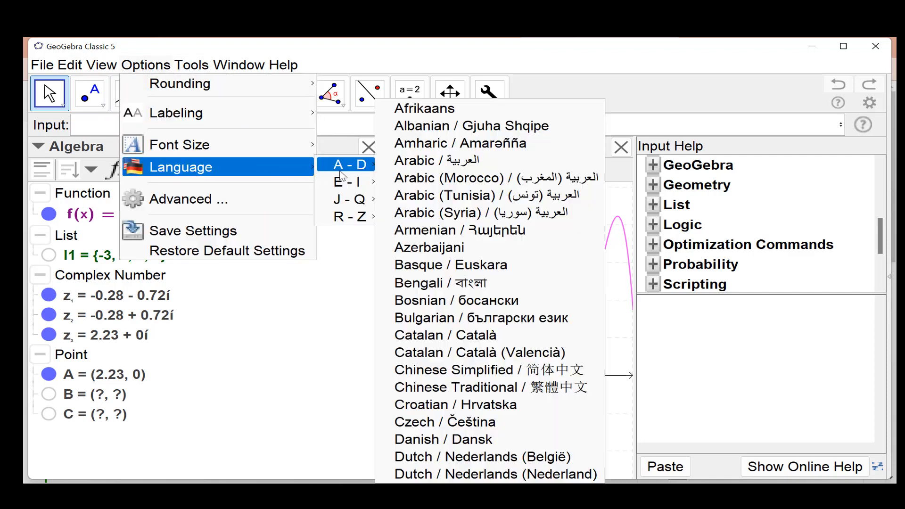
{"action": "mouse_move", "coordinate": [350, 199]}
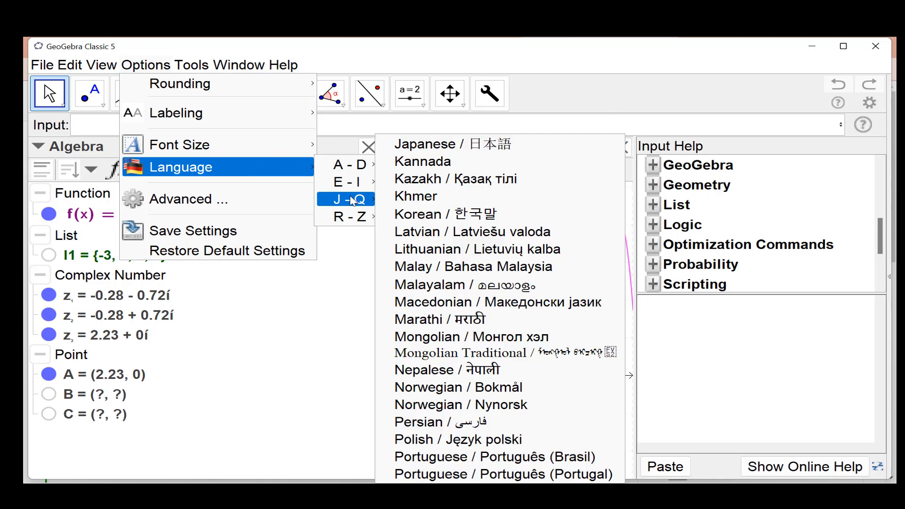
{"action": "left_click", "coordinate": [441, 267]}
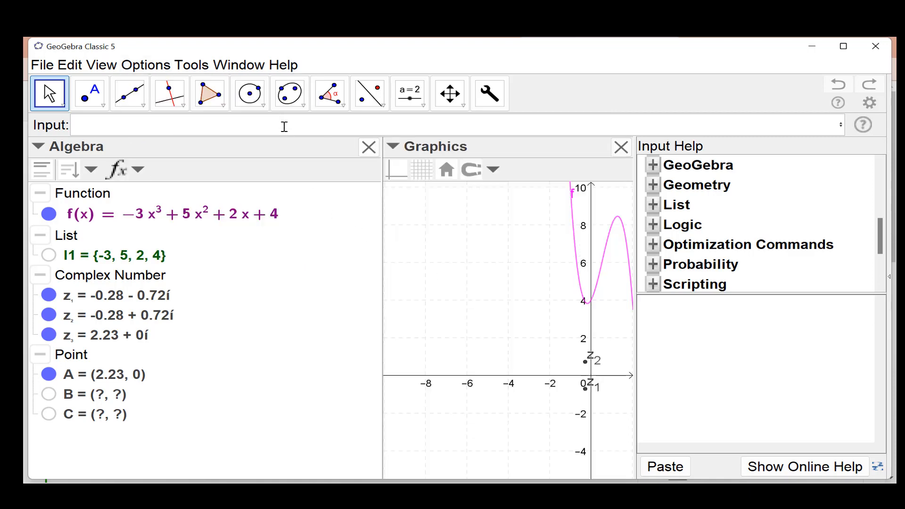
- Set the interface language to Portuguese / Português (Brasil)
{"action": "left_click", "coordinate": [147, 66]}
{"action": "mouse_move", "coordinate": [176, 178]}
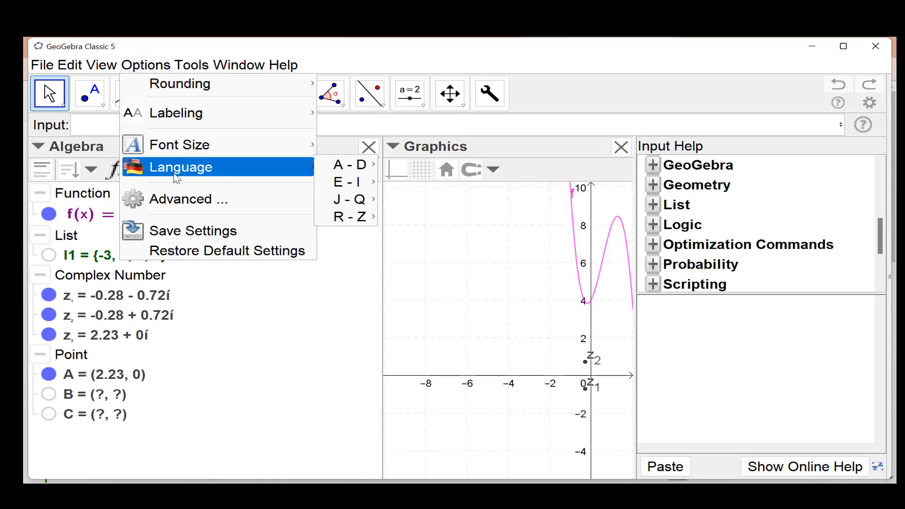
{"action": "mouse_move", "coordinate": [351, 200]}
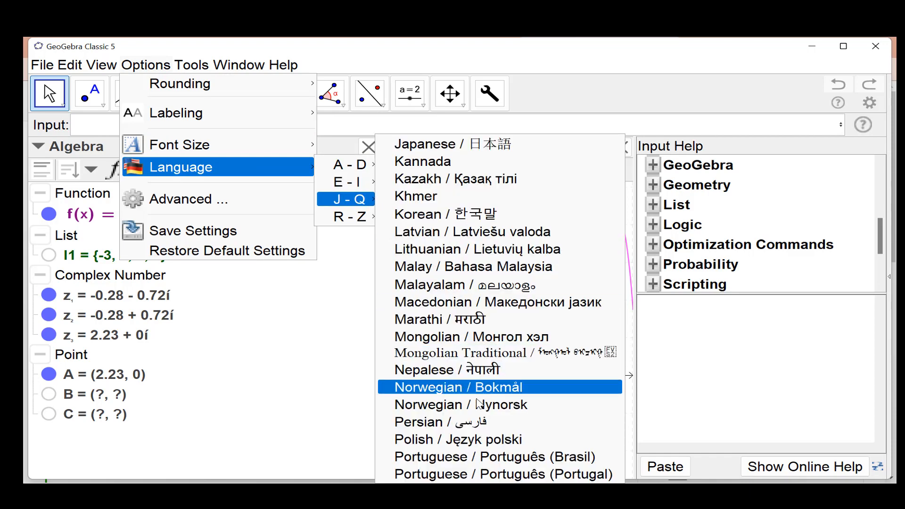
{"action": "left_click", "coordinate": [494, 457]}
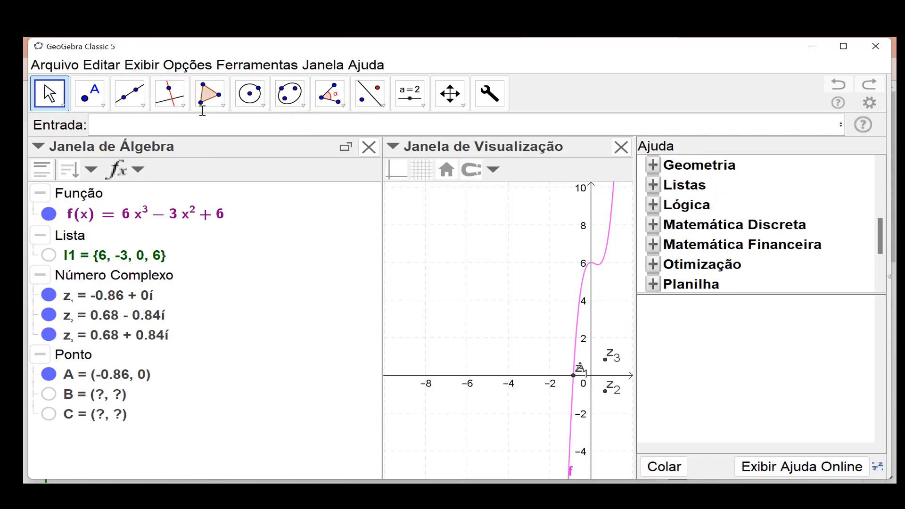
- Check the Portuguese command in function f's definition and close the command help
{"action": "double_click", "coordinate": [134, 218]}
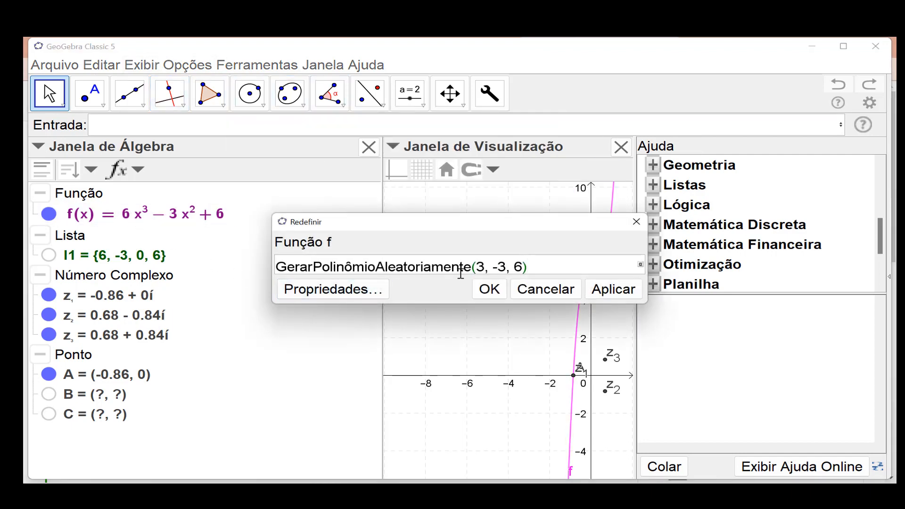
{"action": "left_click", "coordinate": [491, 289]}
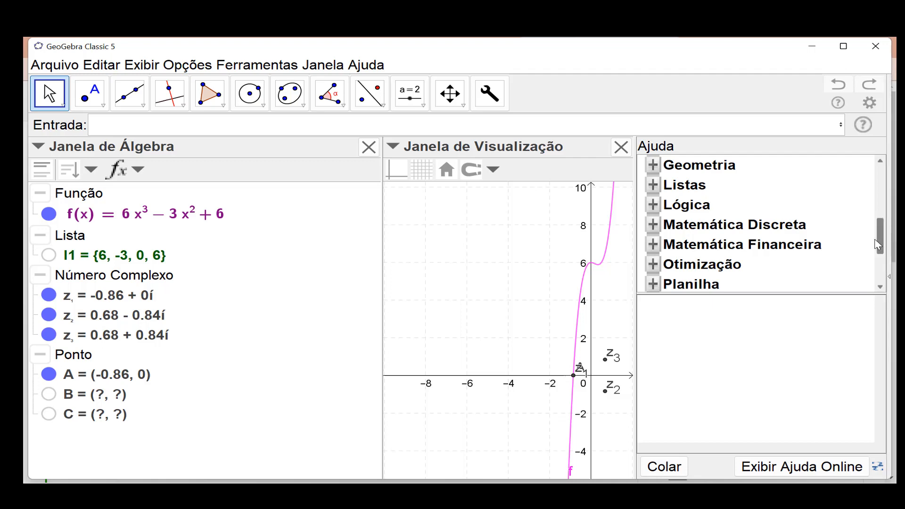
{"action": "left_click_drag", "start_coordinate": [878, 244], "coordinate": [878, 191]}
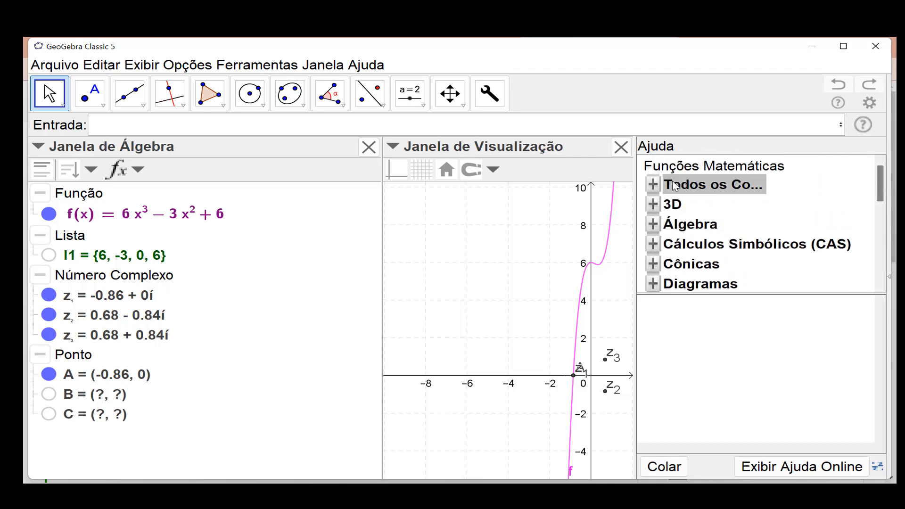
{"action": "left_click", "coordinate": [863, 126]}
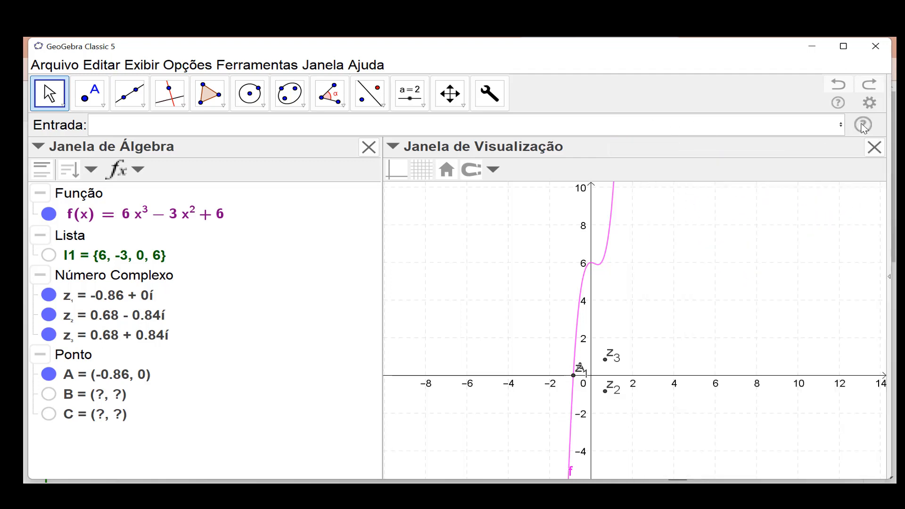